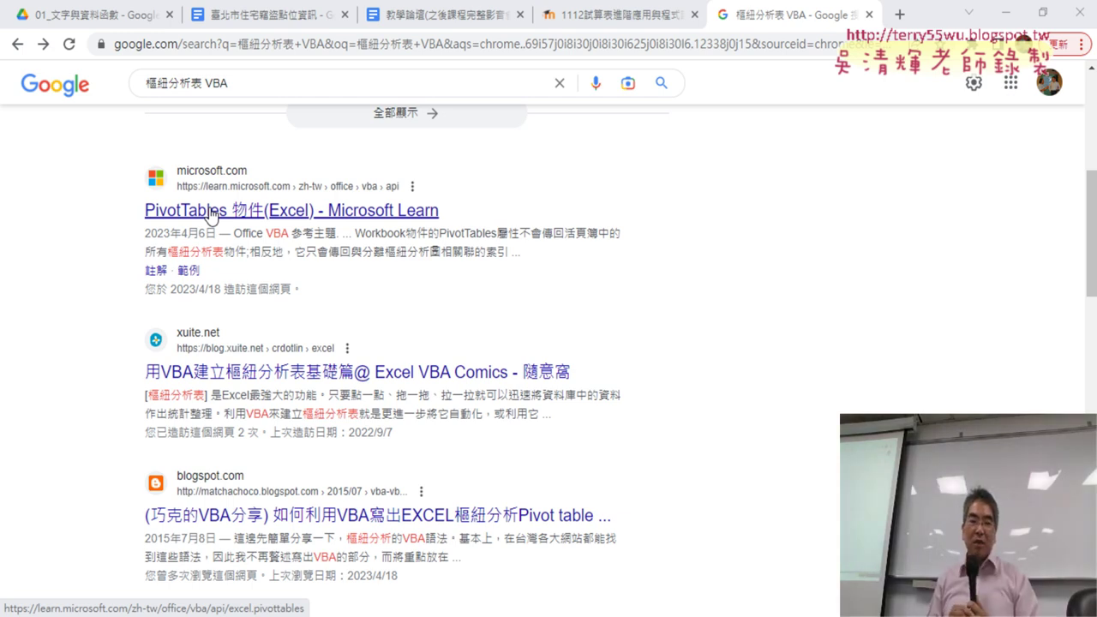
# - Scroll the '樞紐分析表 VBA' results and open the matchachoco blogspot article on VBA pivot tables
pyautogui.scroll(-3, 767, 250)
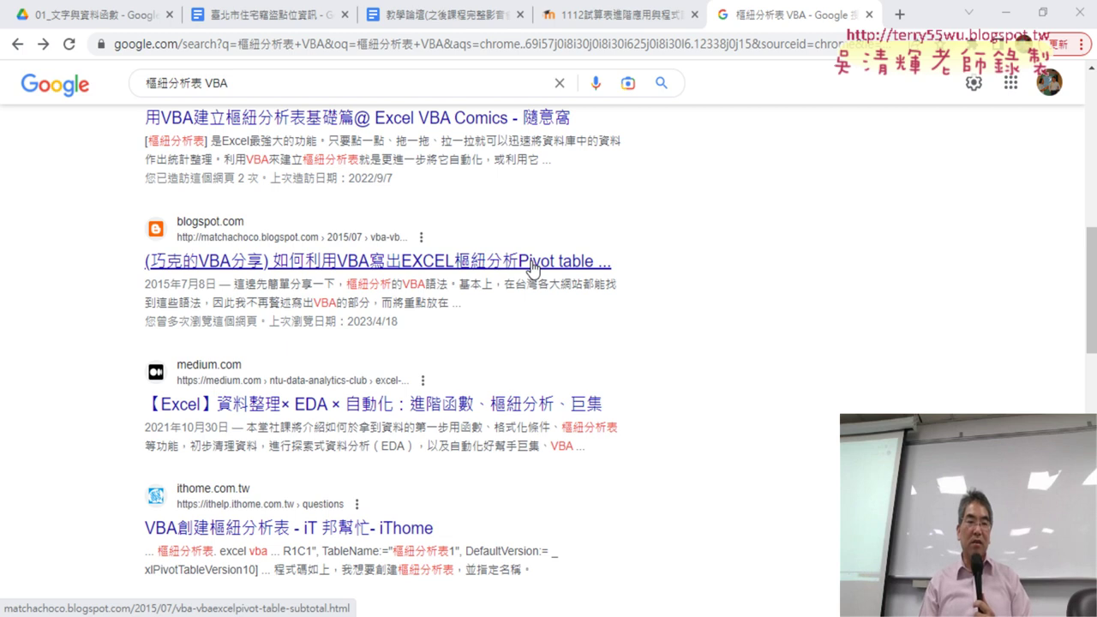
pyautogui.scroll(4, 717, 275)
pyautogui.scroll(-4, 718, 275)
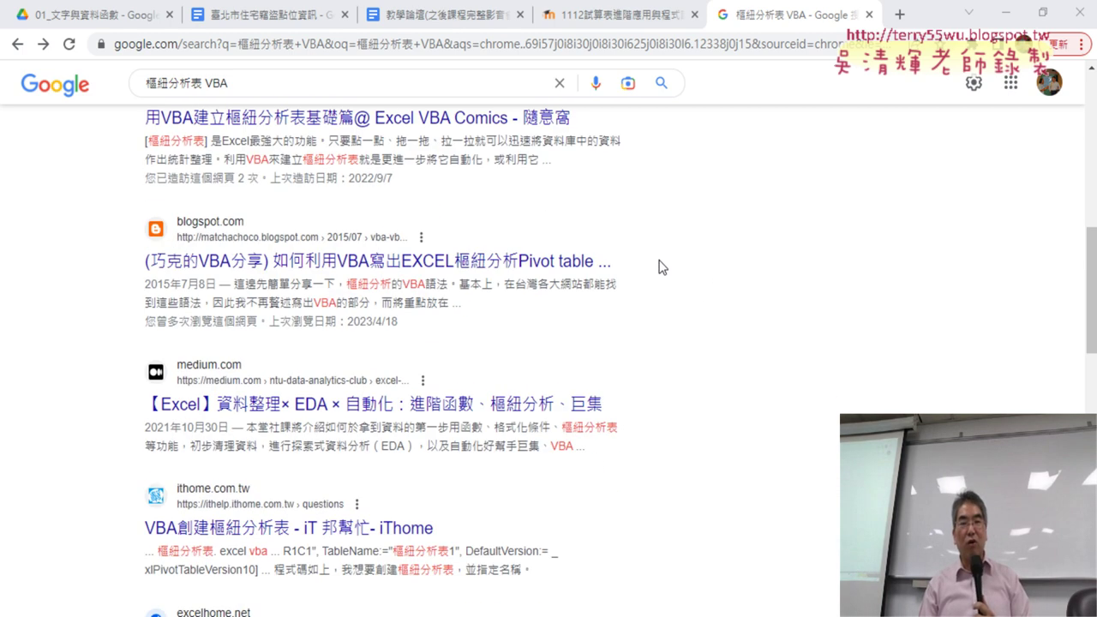
pyautogui.click(587, 273)
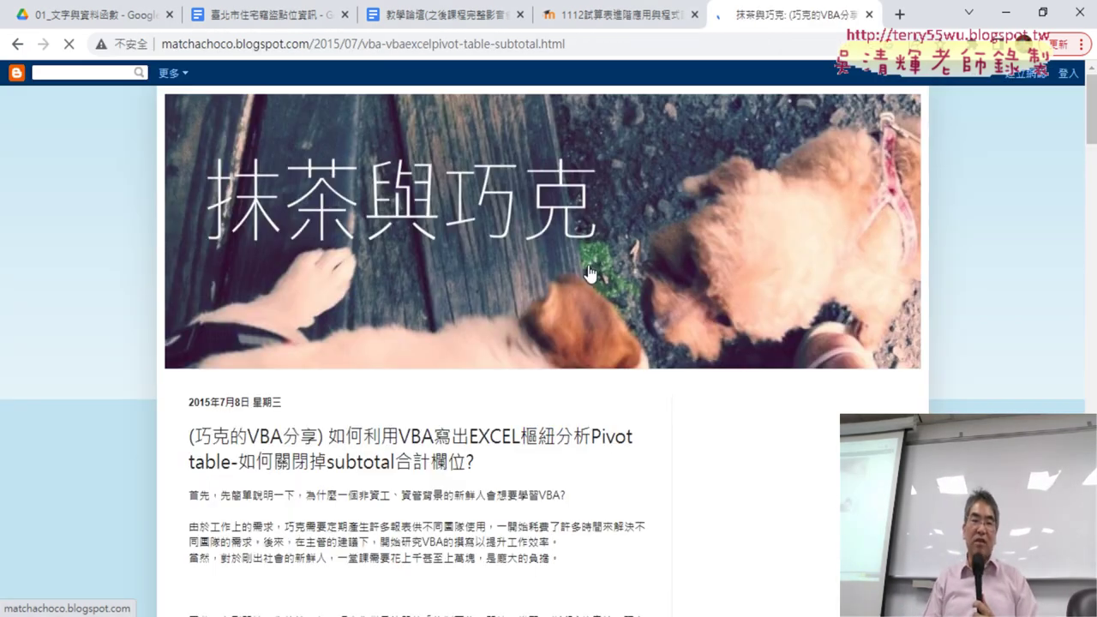
# - Scroll past the header image and highlight the article title and opening lines about work needs
pyautogui.scroll(-1, 588, 272)
pyautogui.scroll(-1, 589, 269)
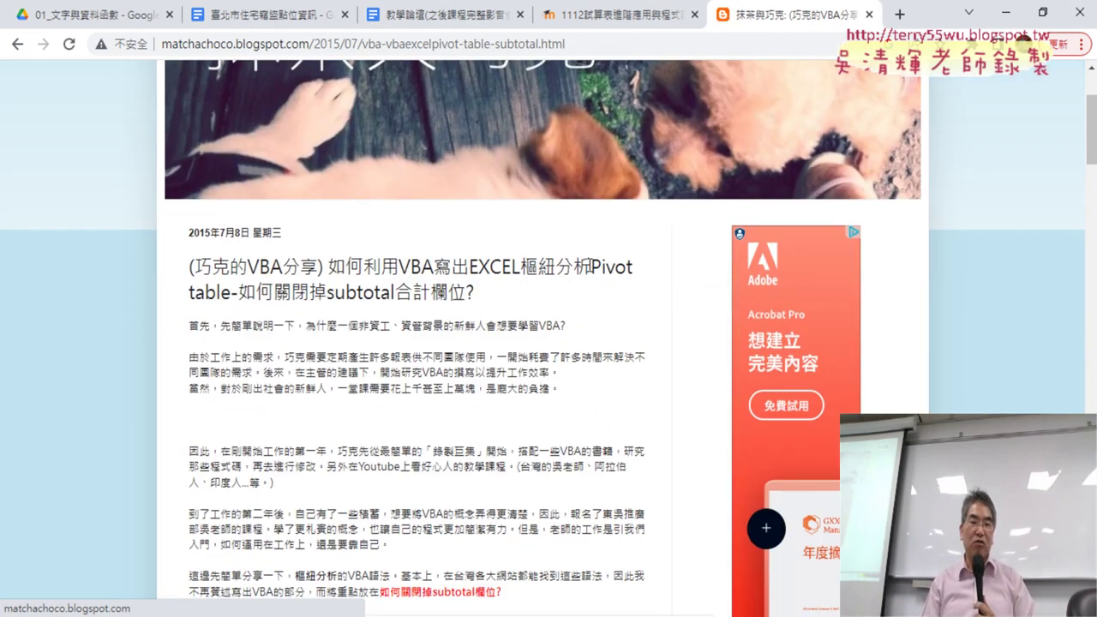
pyautogui.scroll(-1, 590, 265)
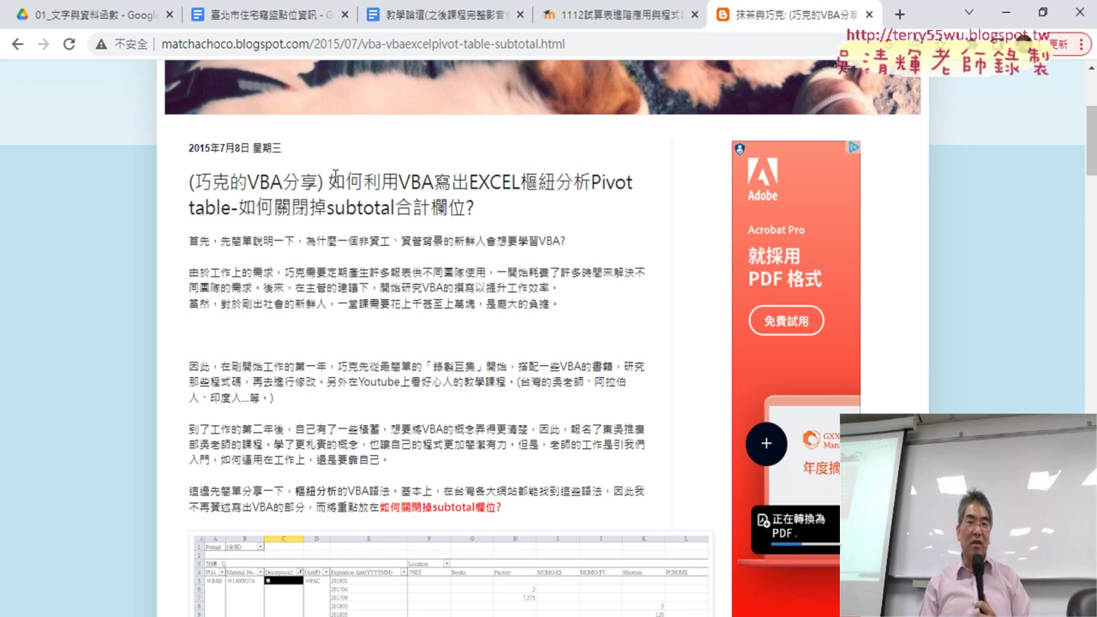
pyautogui.moveTo(328, 182)
pyautogui.mouseDown()
pyautogui.moveTo(418, 191)
pyautogui.moveTo(406, 230)
pyautogui.mouseUp()
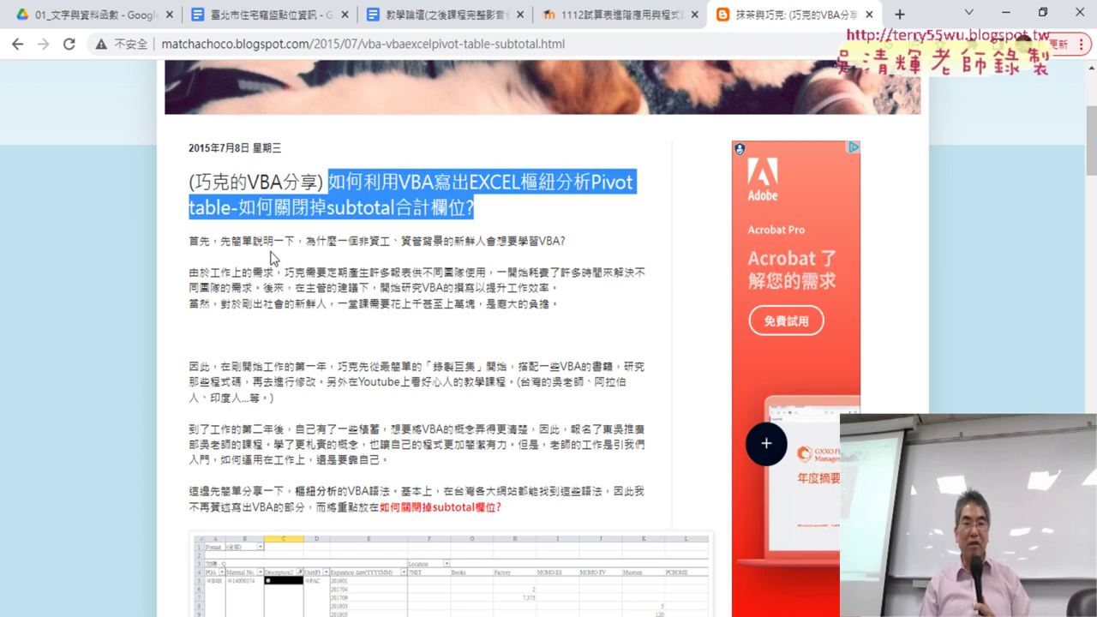
pyautogui.scroll(-1, 275, 251)
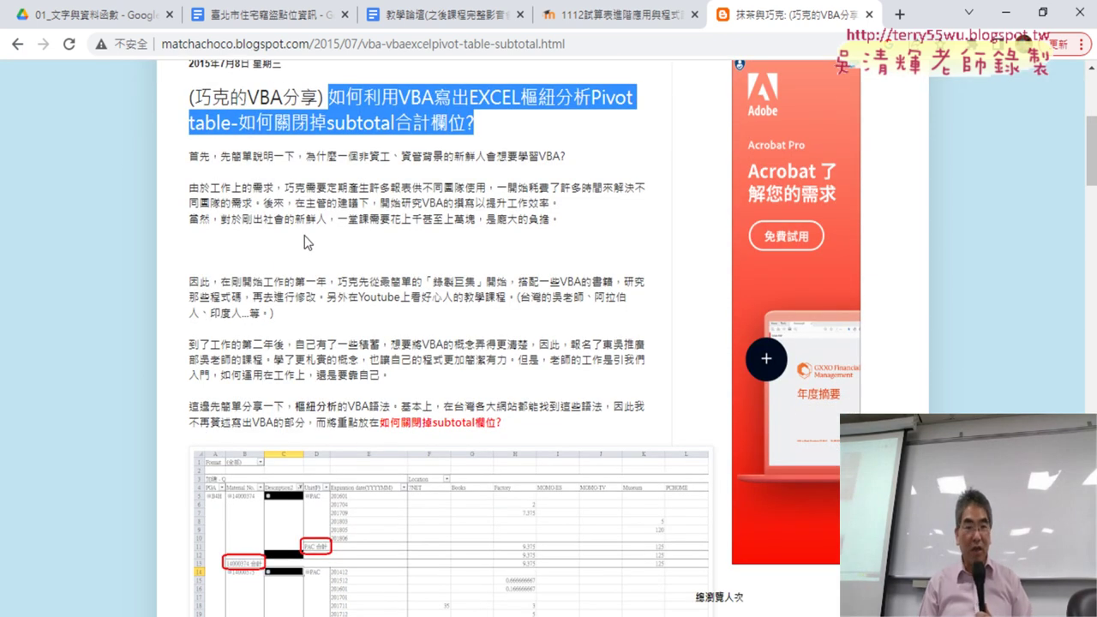
pyautogui.moveTo(229, 186); pyautogui.dragTo(440, 218)
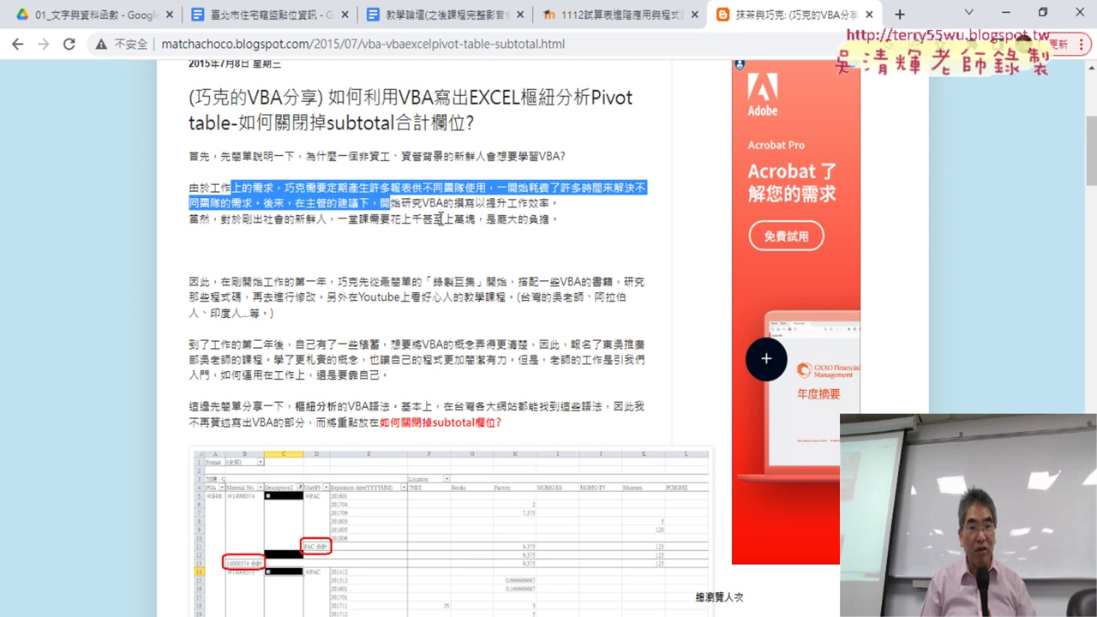
pyautogui.click(497, 236)
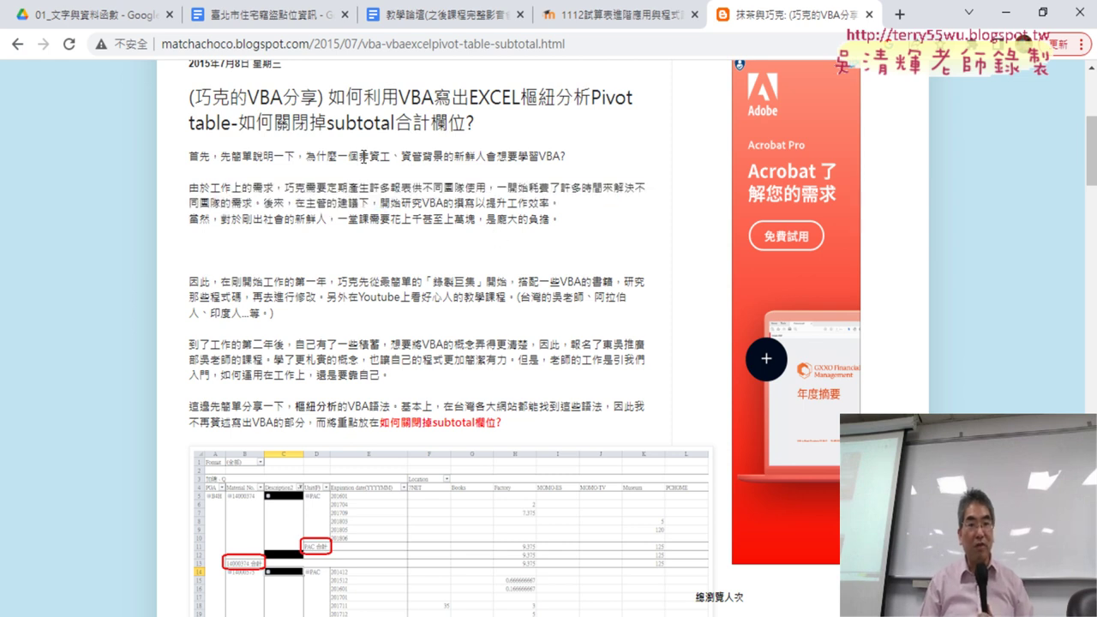
# - Highlight the phrases on 工作上的需求, work efficiency, 剛出社會的新鮮人, costly courses and first-year paragraph
pyautogui.moveTo(357, 159); pyautogui.dragTo(563, 155)
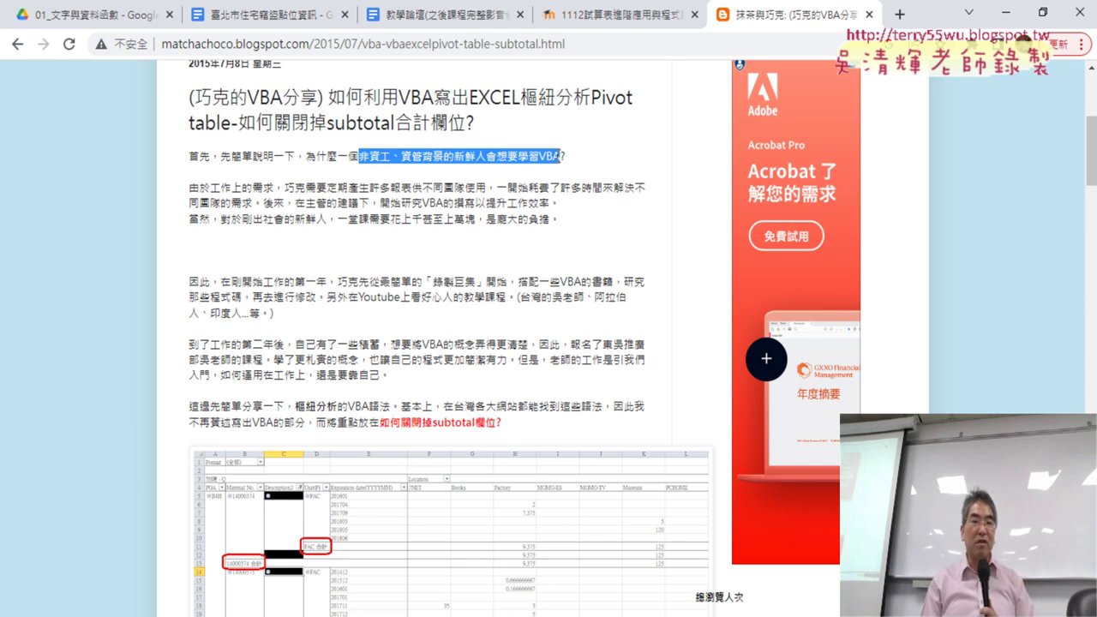
pyautogui.doubleClick(214, 188)
pyautogui.moveTo(243, 187); pyautogui.dragTo(274, 187)
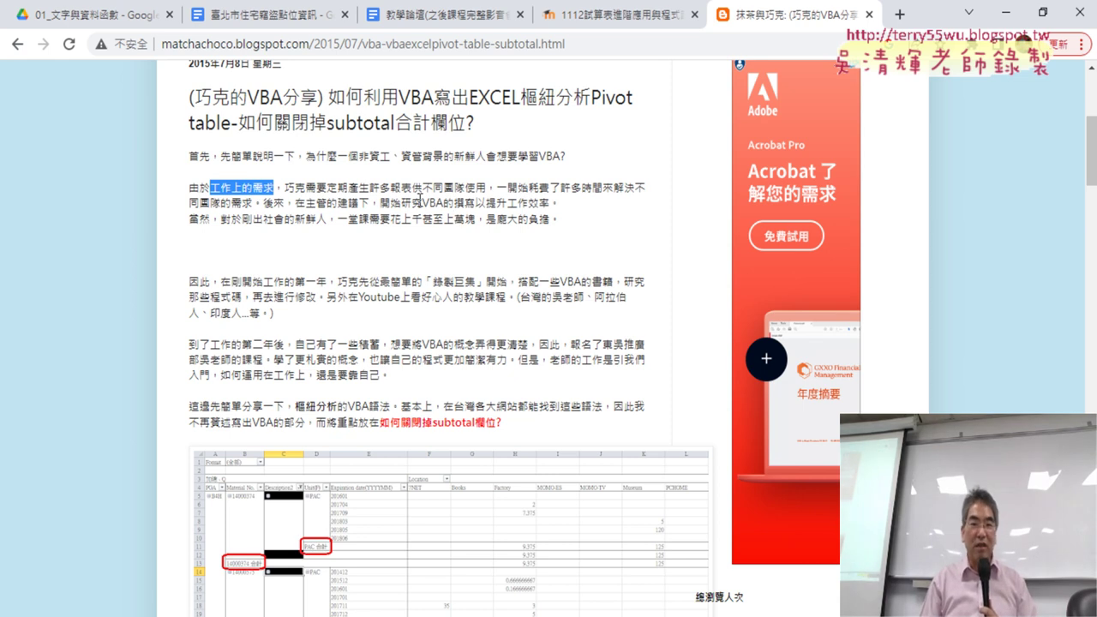
pyautogui.moveTo(491, 204); pyautogui.dragTo(540, 206)
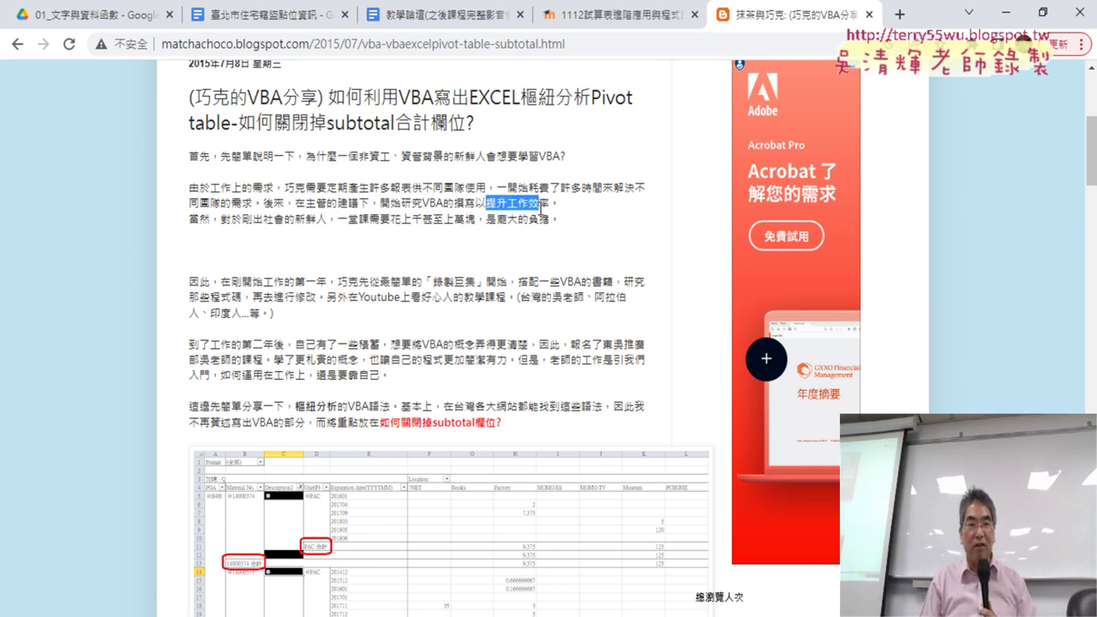
pyautogui.moveTo(241, 219); pyautogui.dragTo(328, 223)
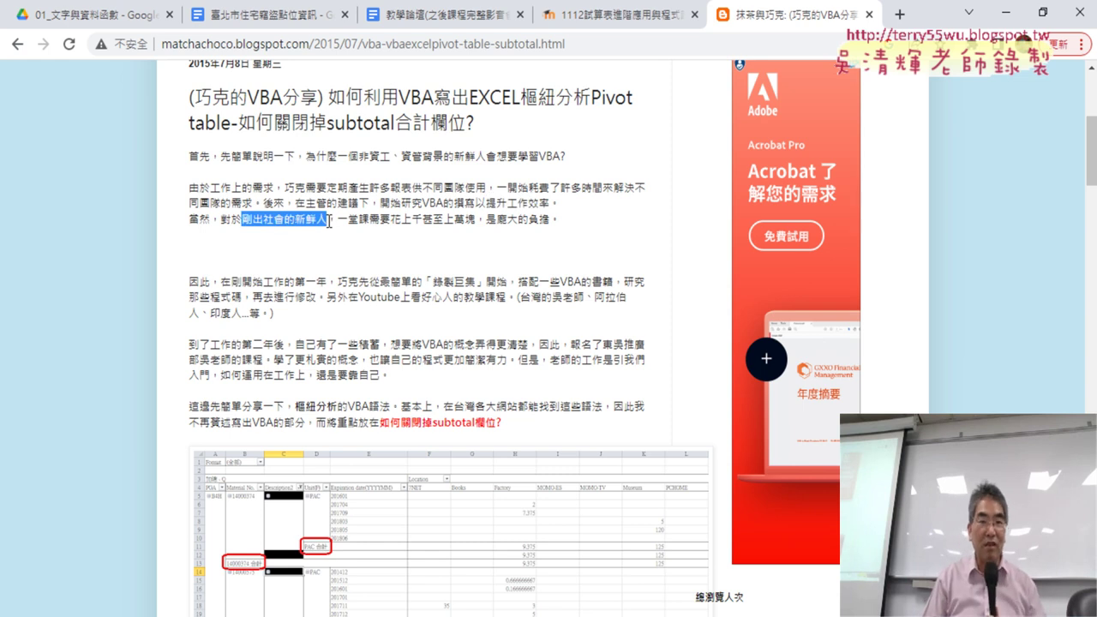
pyautogui.moveTo(337, 219); pyautogui.dragTo(559, 224)
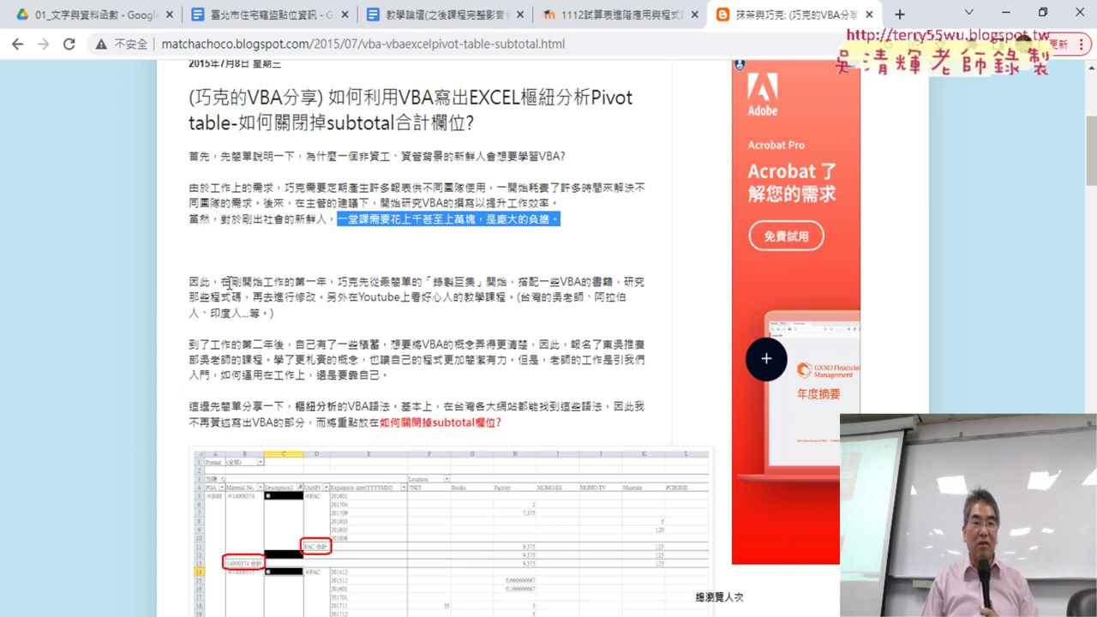
pyautogui.moveTo(221, 283); pyautogui.dragTo(510, 285)
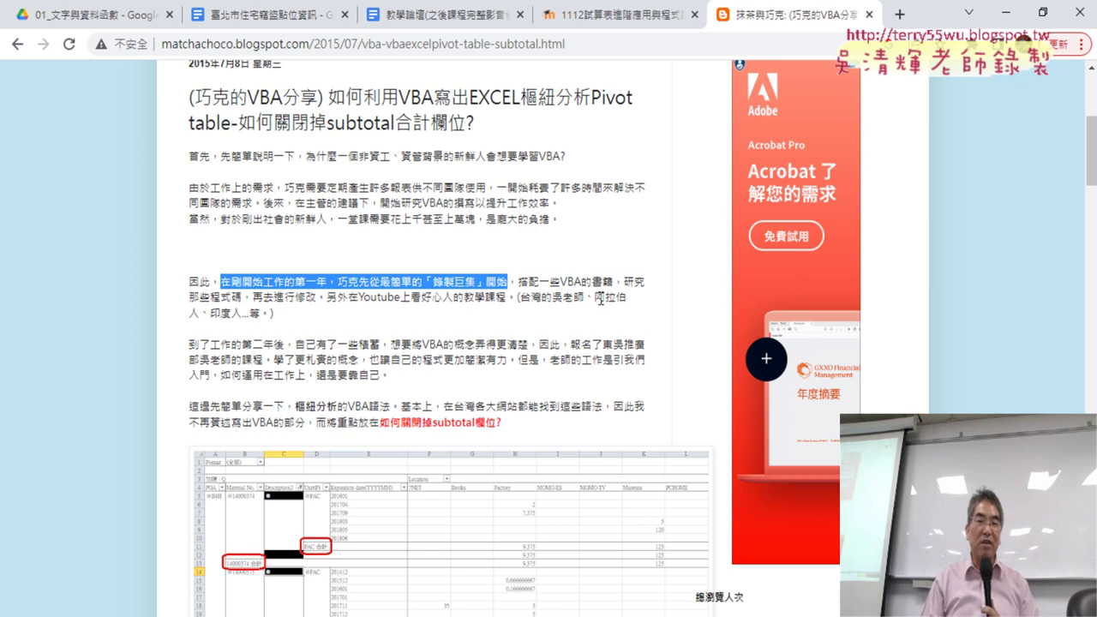
# - Highlight VBA的書籍, the YouTube tutorials phrase, the Taiwanese teacher and the second-year course
pyautogui.moveTo(561, 283); pyautogui.dragTo(624, 283)
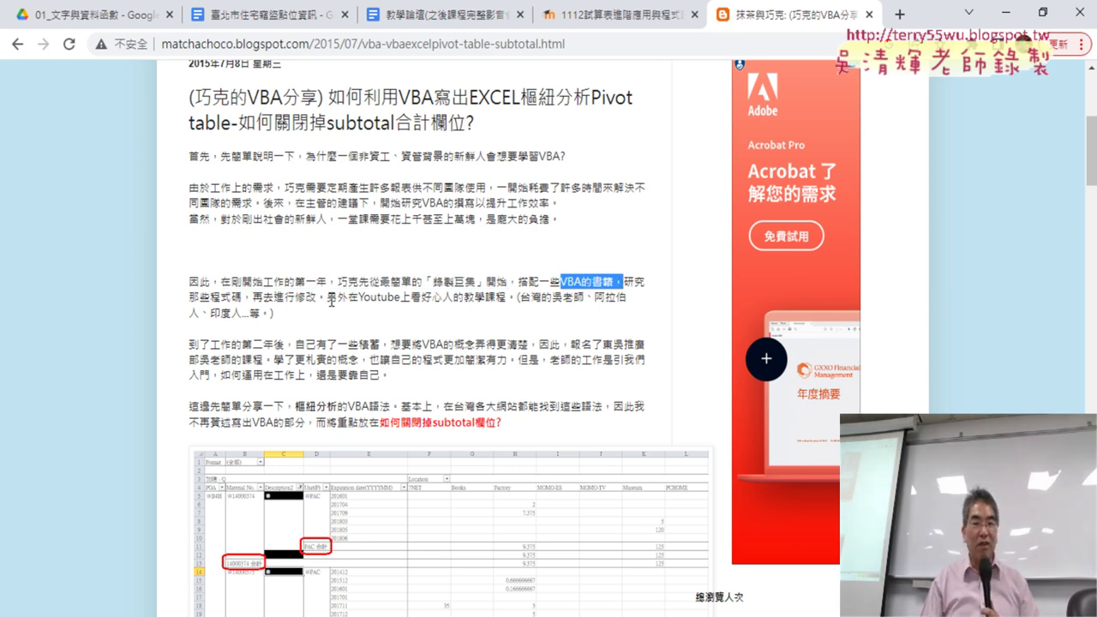
pyautogui.moveTo(327, 297); pyautogui.dragTo(413, 297)
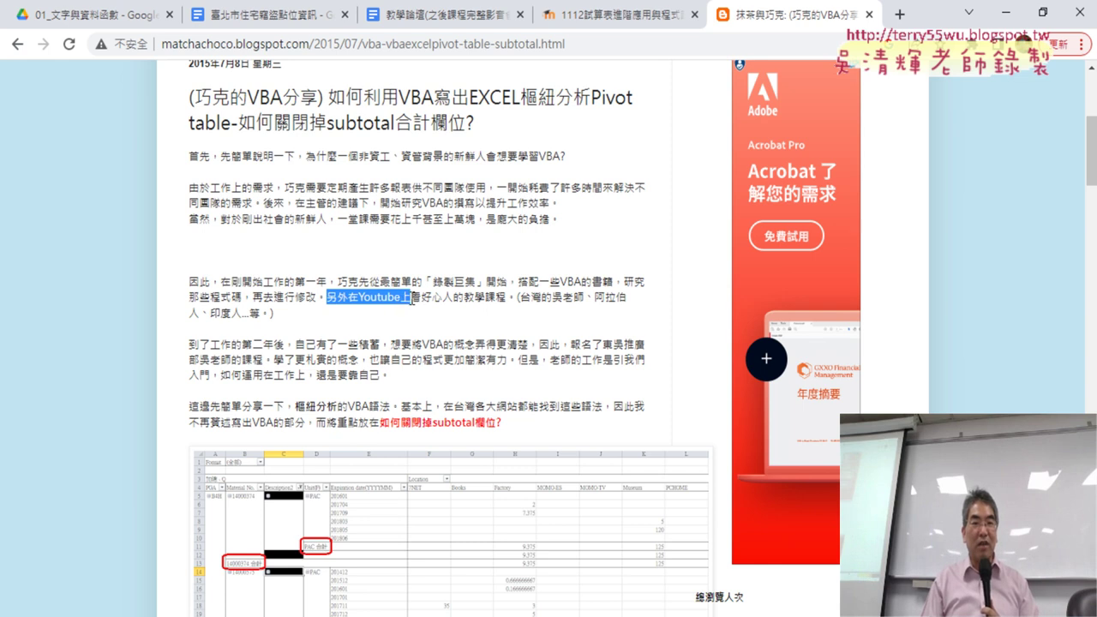
pyautogui.moveTo(414, 298)
pyautogui.mouseDown()
pyautogui.moveTo(499, 301)
pyautogui.moveTo(512, 319)
pyautogui.mouseUp()
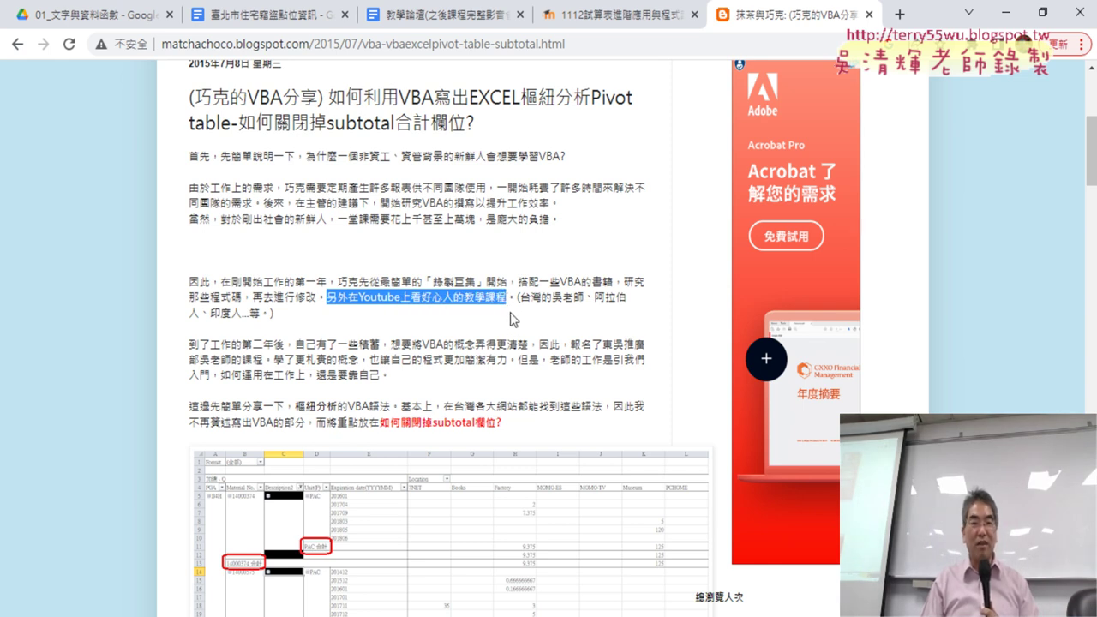
pyautogui.moveTo(517, 298); pyautogui.dragTo(582, 301)
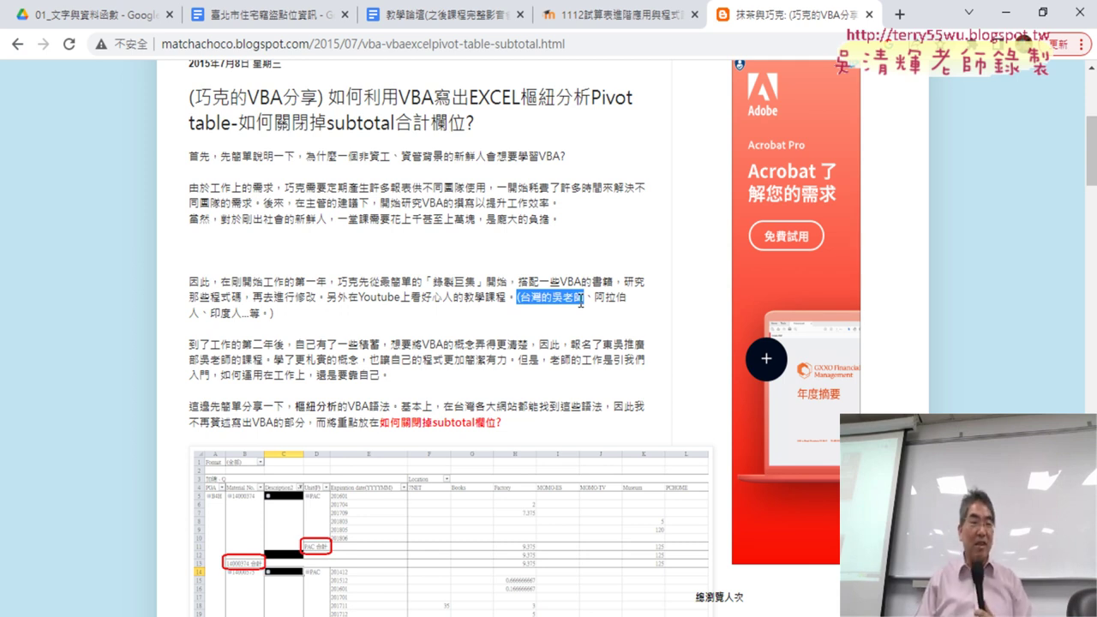
pyautogui.moveTo(191, 345)
pyautogui.mouseDown()
pyautogui.moveTo(649, 358)
pyautogui.moveTo(241, 358)
pyautogui.moveTo(262, 352)
pyautogui.mouseUp()
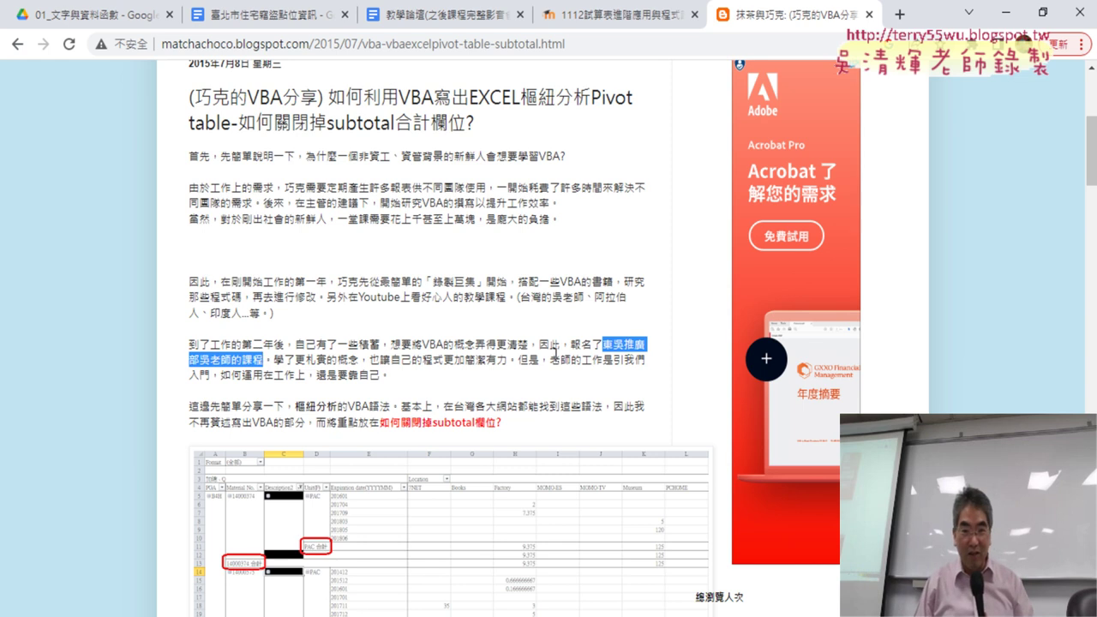
# - Re-highlight the teacher mention and other teacher nationalities, ending on the comma after the teacher
pyautogui.moveTo(552, 298); pyautogui.dragTo(586, 297)
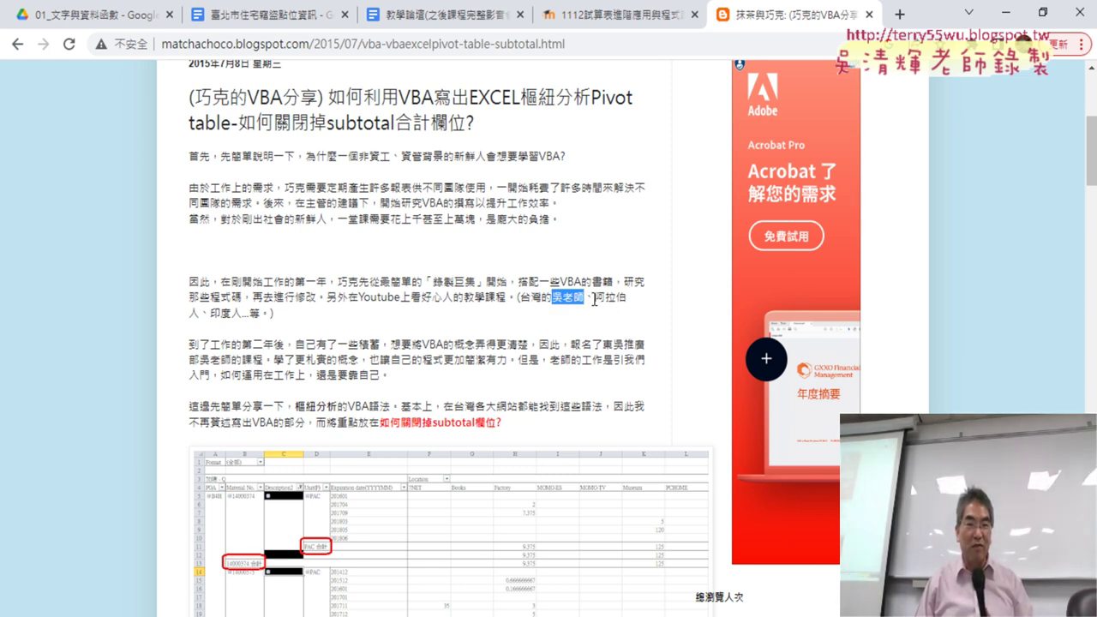
pyautogui.moveTo(594, 297)
pyautogui.mouseDown()
pyautogui.moveTo(204, 312)
pyautogui.moveTo(252, 318)
pyautogui.mouseUp()
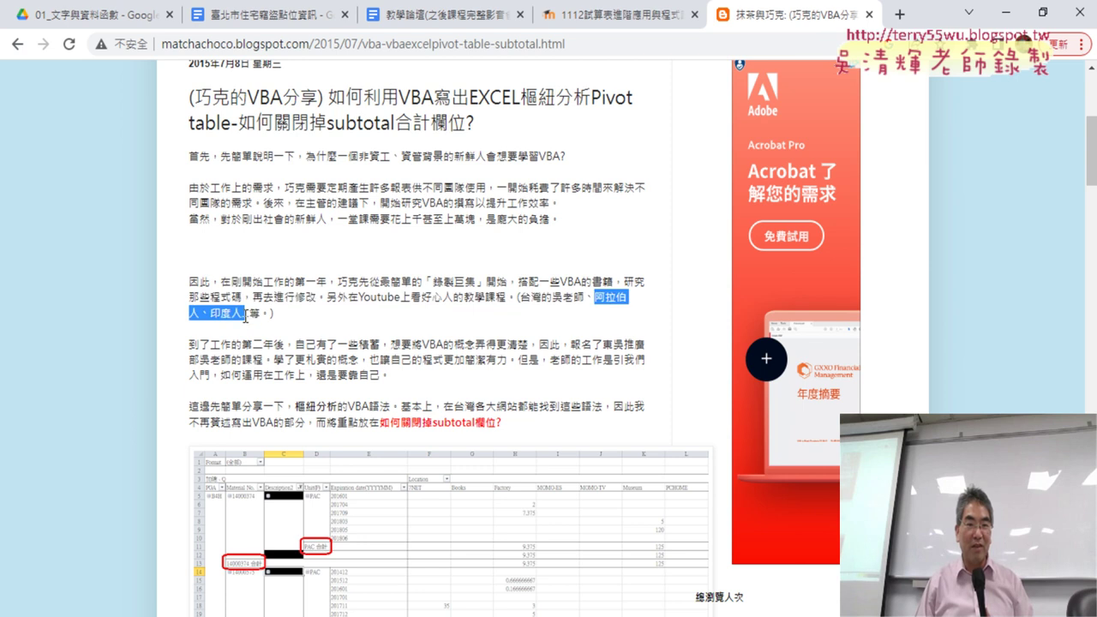
pyautogui.click(587, 299)
pyautogui.doubleClick(588, 299)
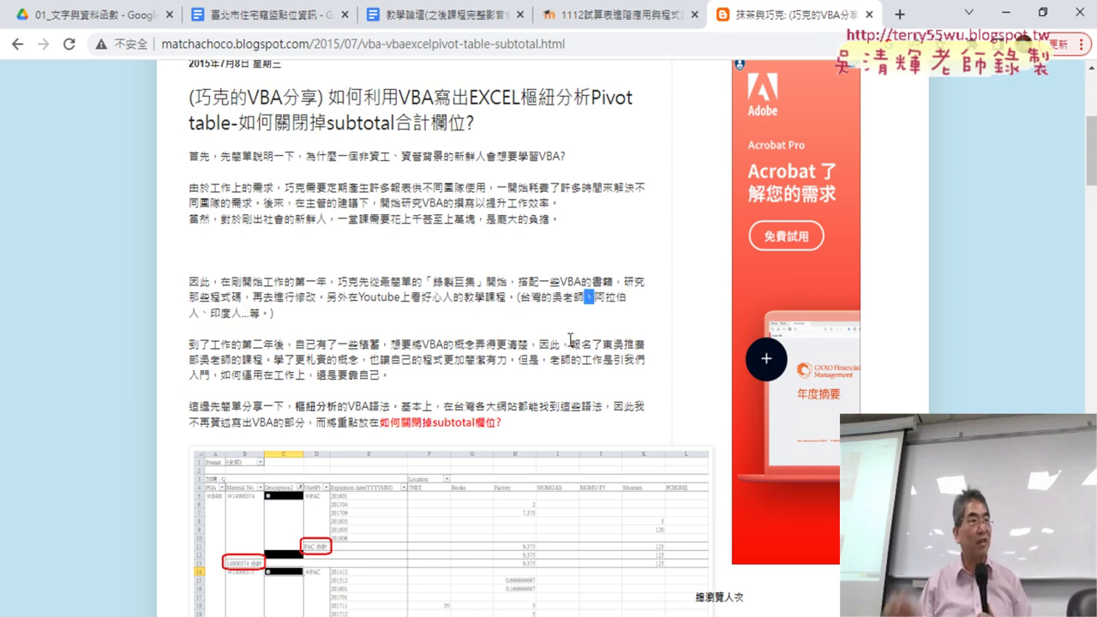
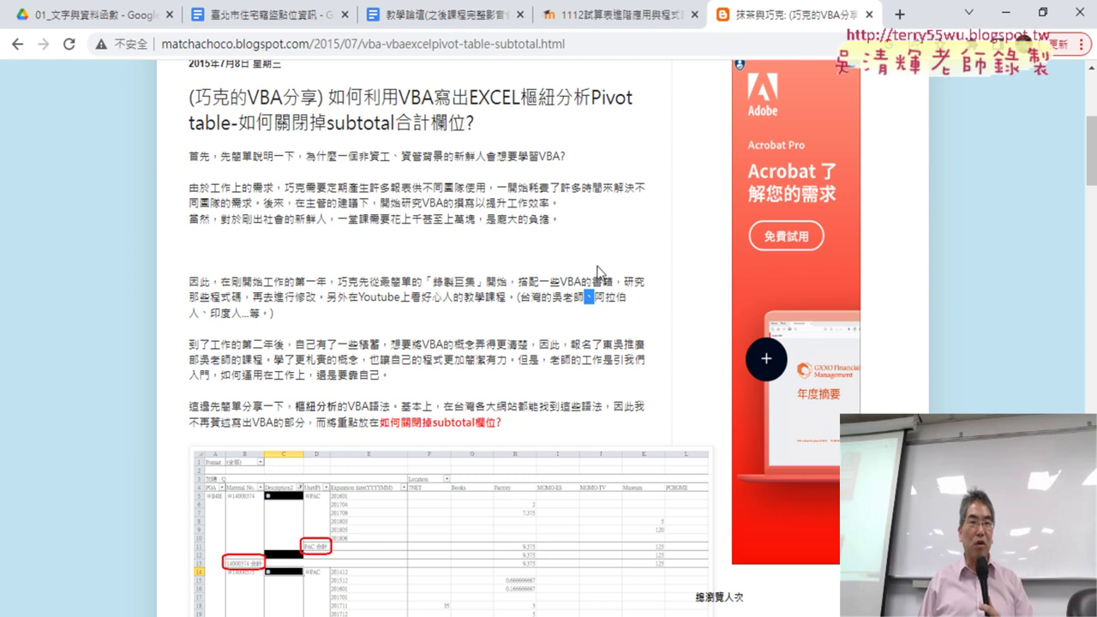
# - Return to the Google results for '樞紐分析表 VBA' and select the query text in the search box
pyautogui.scroll(-1, 417, 232)
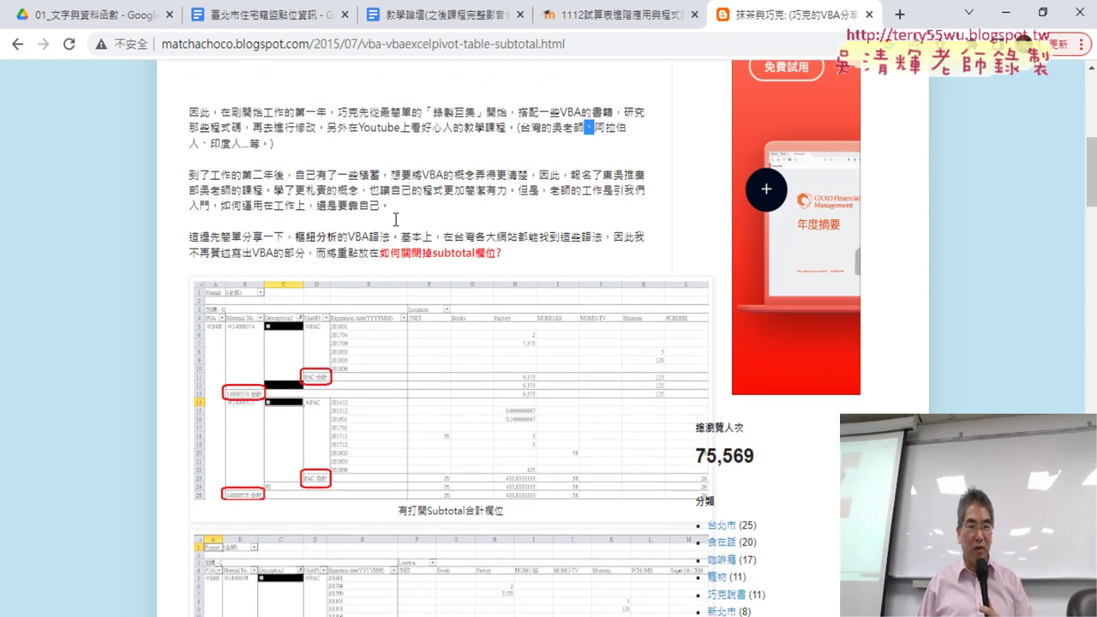
pyautogui.click(17, 43)
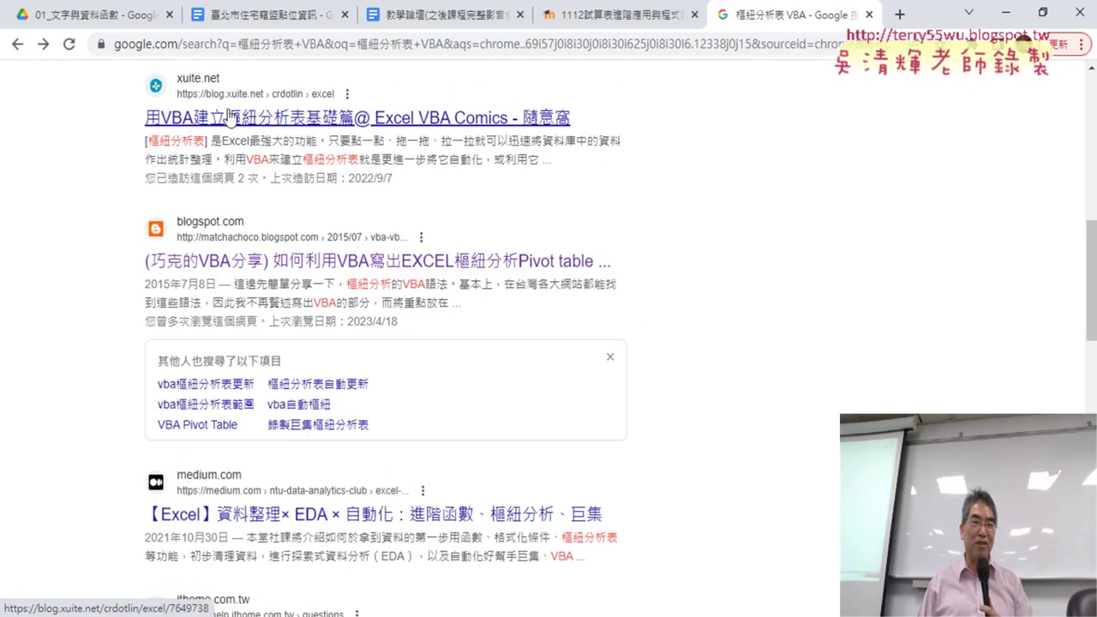
pyautogui.scroll(5, 313, 175)
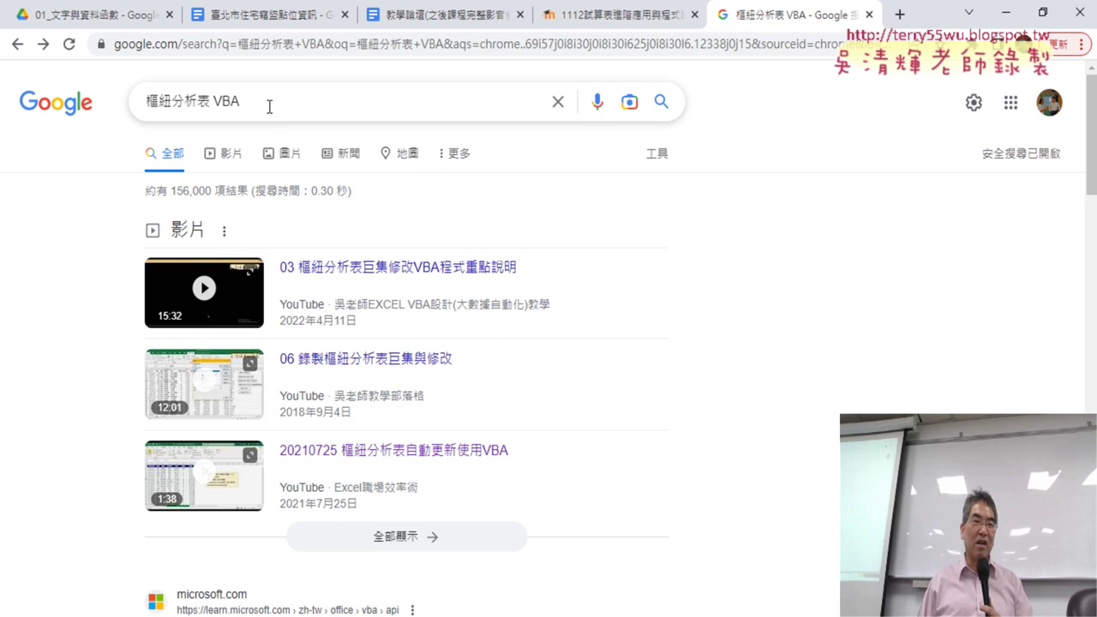
pyautogui.moveTo(269, 103); pyautogui.dragTo(142, 102)
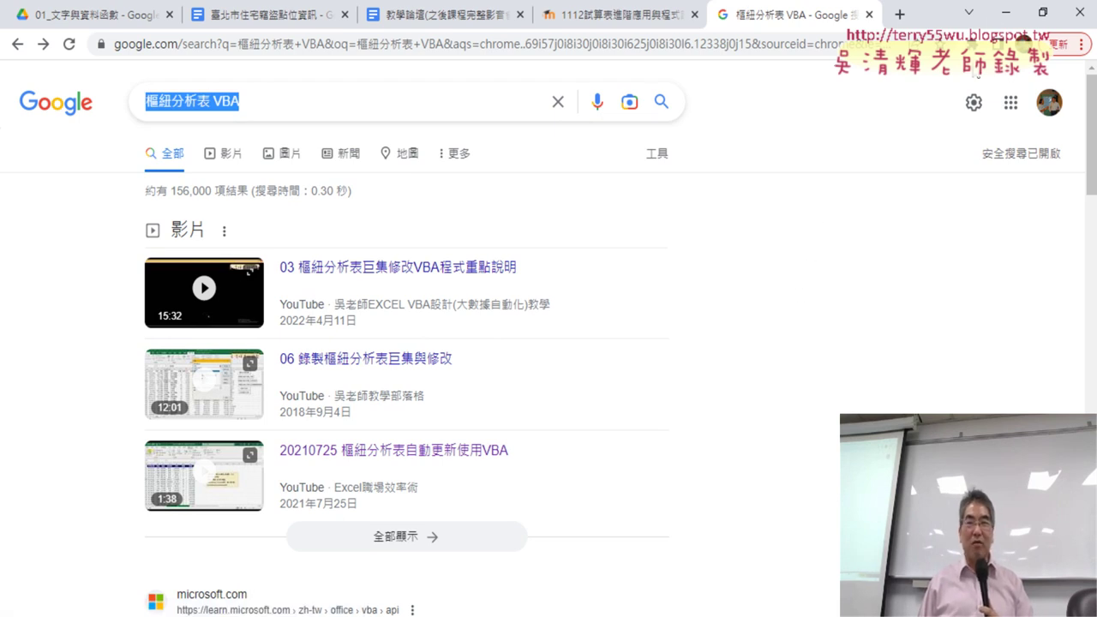
# - Minimize Chrome and show the 資料 sheet, marking its tab with red ink and then clearing it
pyautogui.click(1004, 19)
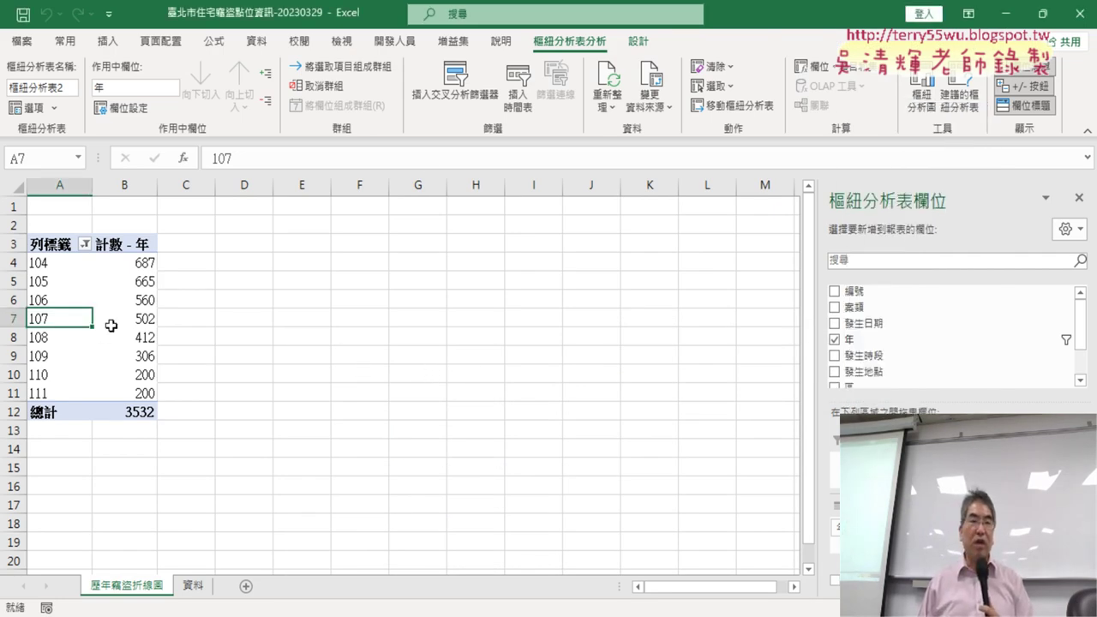
pyautogui.click(204, 587)
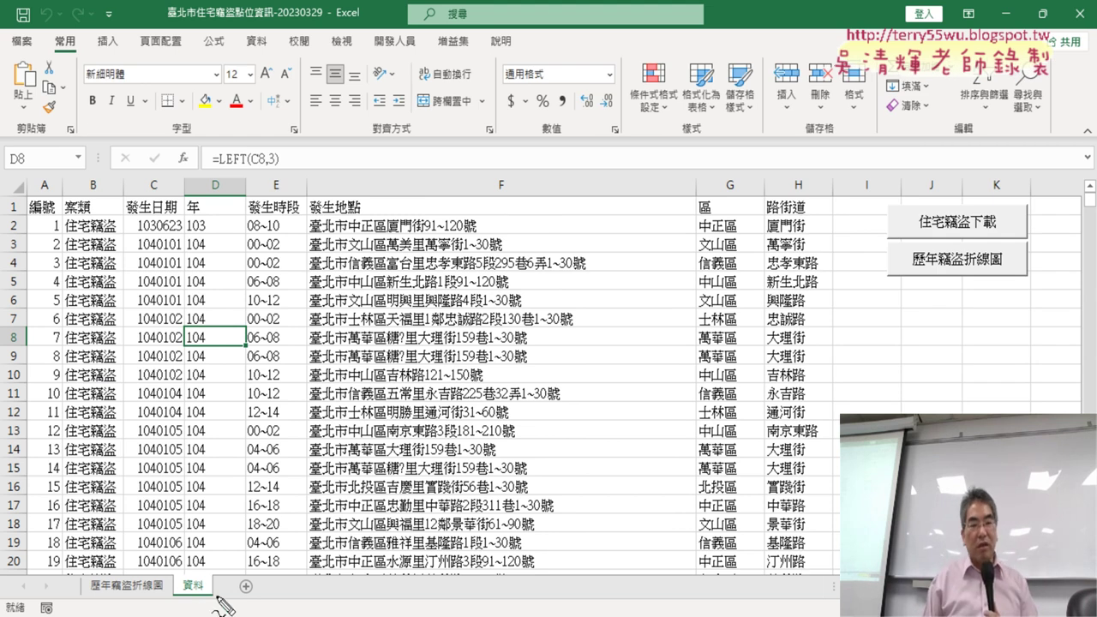
pyautogui.moveTo(216, 602); pyautogui.dragTo(221, 583)
pyautogui.moveTo(224, 470); pyautogui.dragTo(199, 561)
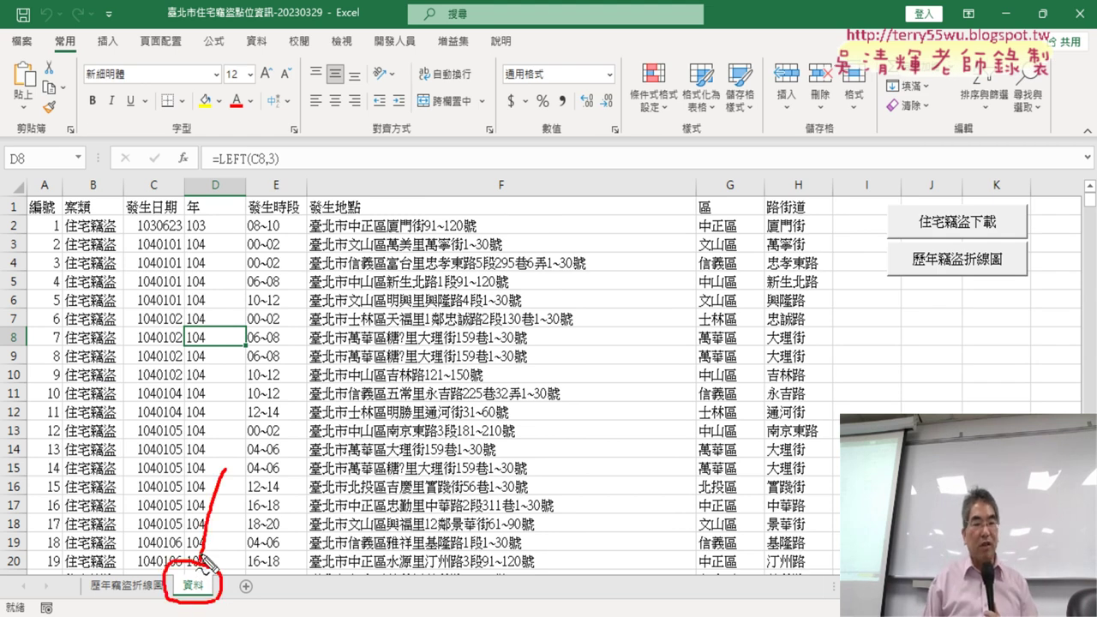
pyautogui.moveTo(187, 515); pyautogui.dragTo(206, 568)
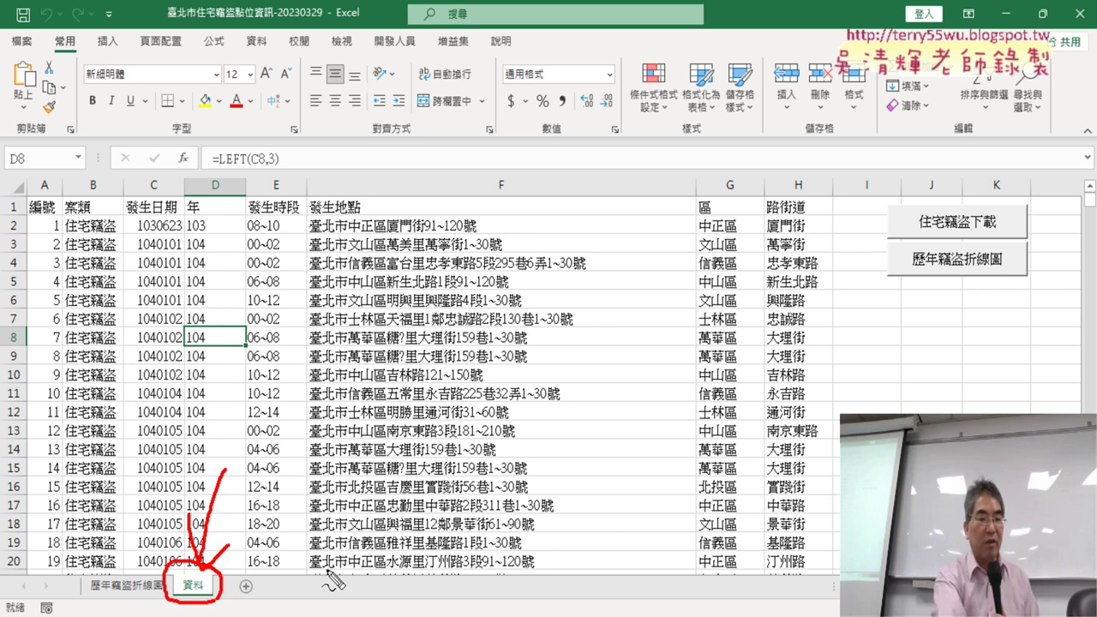
pyautogui.press('Escape')
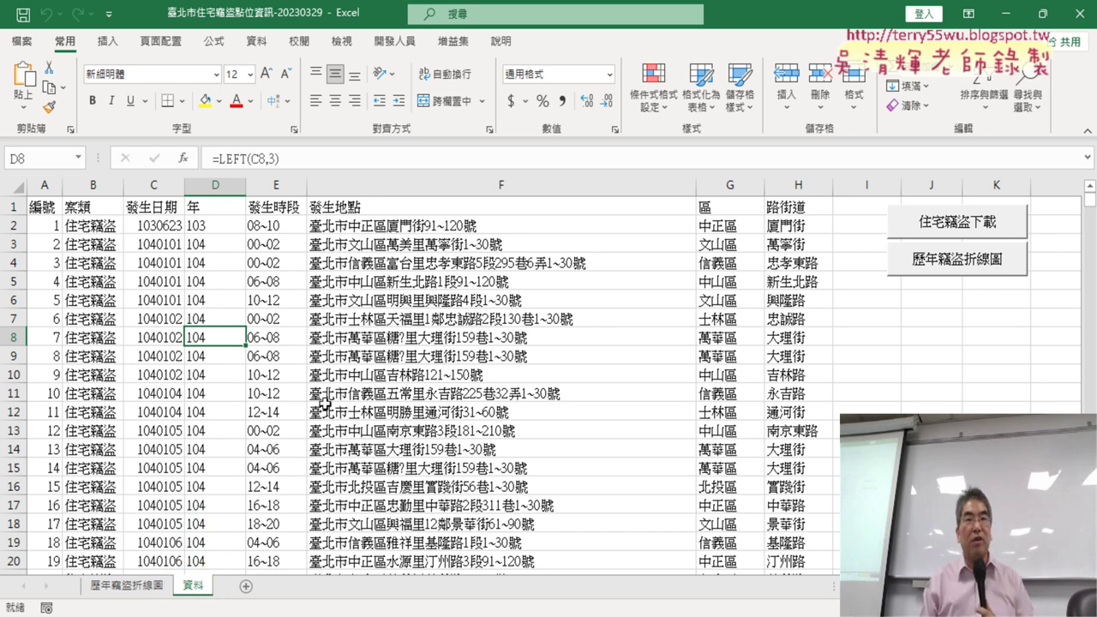
# - Open the VBA editor on Module3's macro, end break mode and widen the code pane
pyautogui.click(394, 41)
pyautogui.click(33, 79)
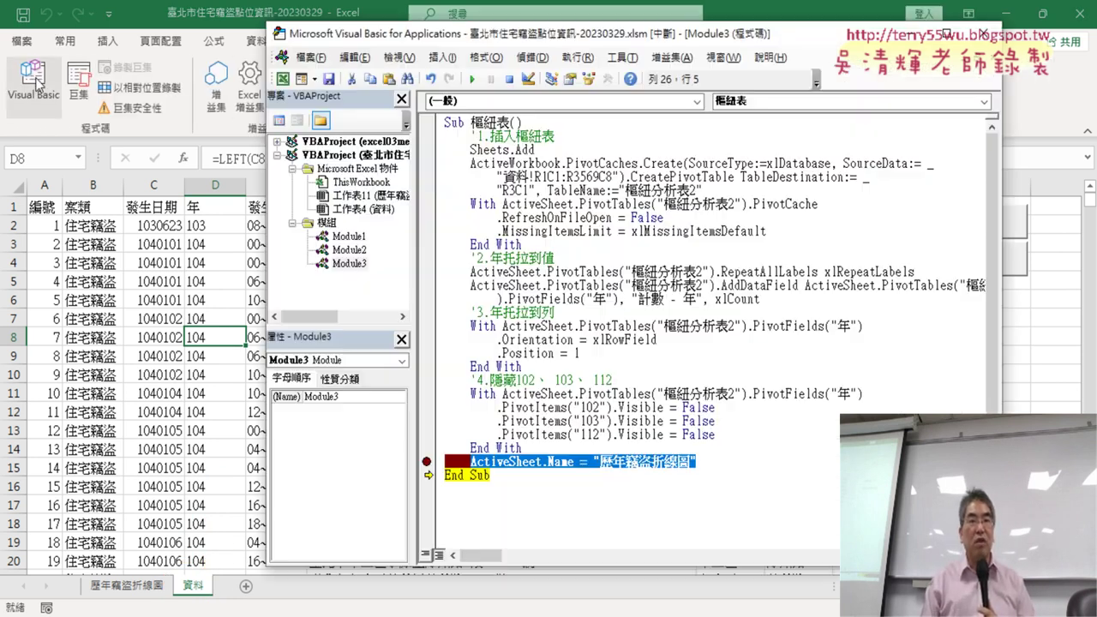
pyautogui.press('F5')
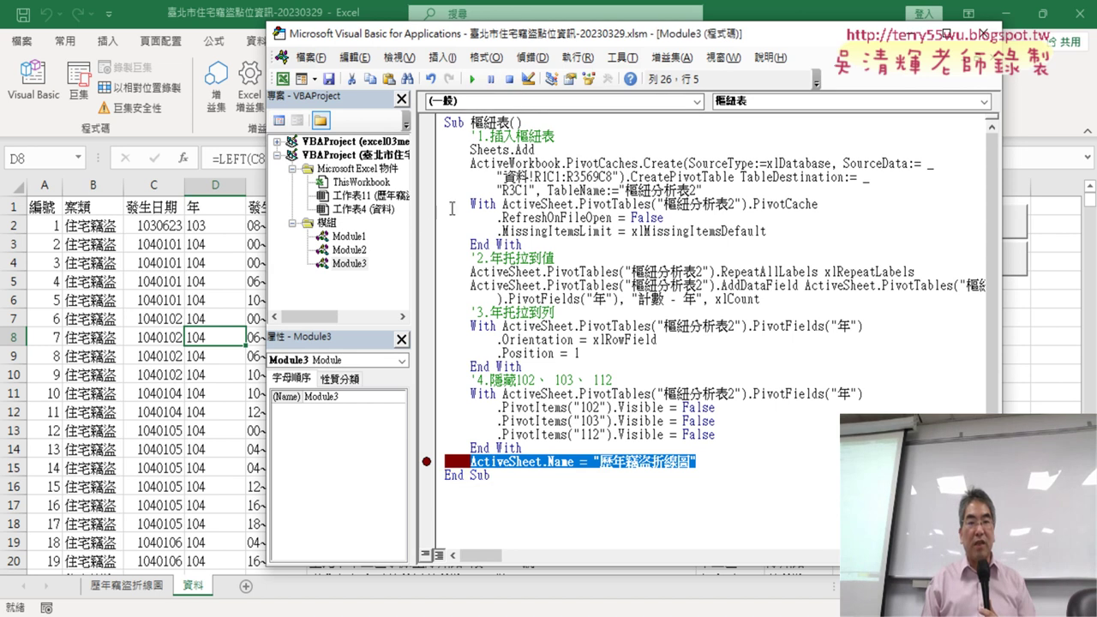
pyautogui.moveTo(415, 216); pyautogui.dragTo(345, 216)
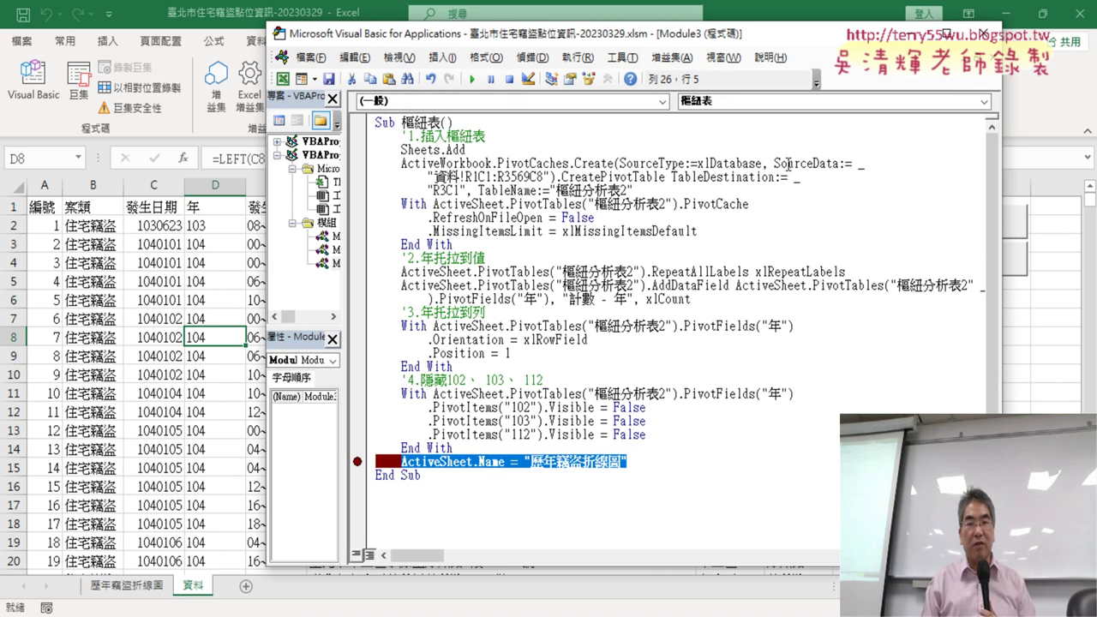
# - Select the quoted "資料!R1C1:R3569C8" SourceData argument in the pivot cache line
pyautogui.moveTo(774, 163); pyautogui.dragTo(840, 165)
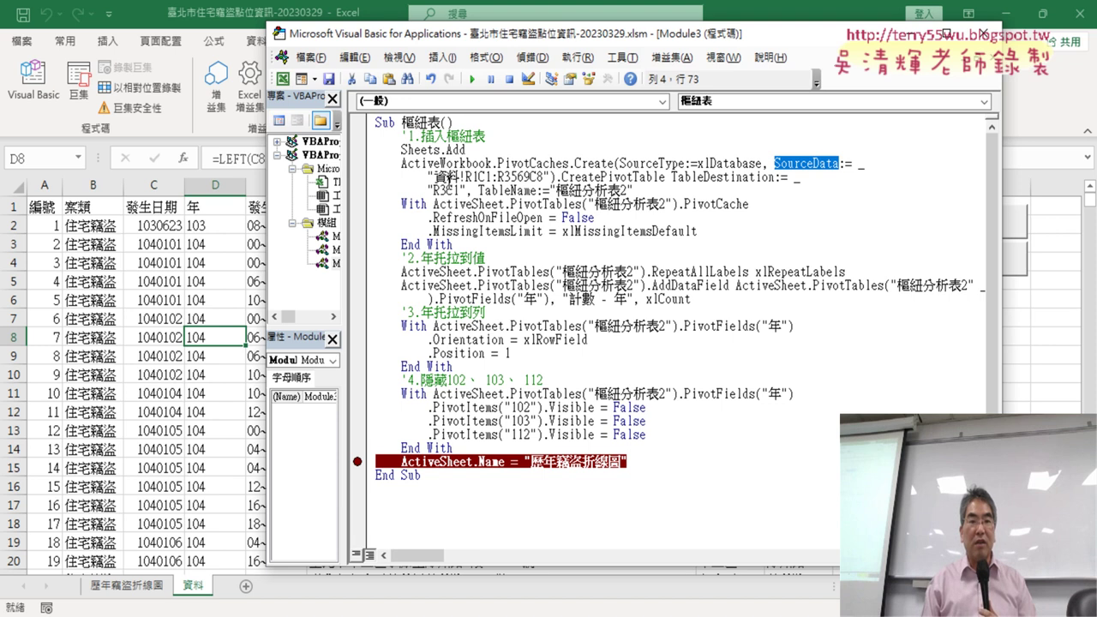
pyautogui.moveTo(432, 177); pyautogui.dragTo(554, 177)
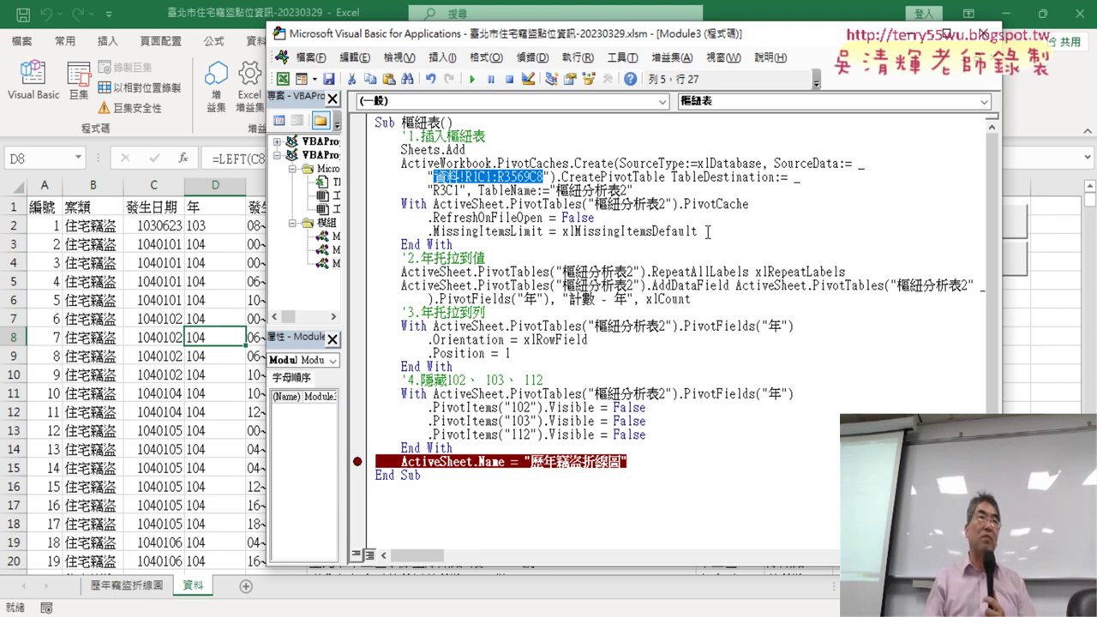
pyautogui.click(542, 190)
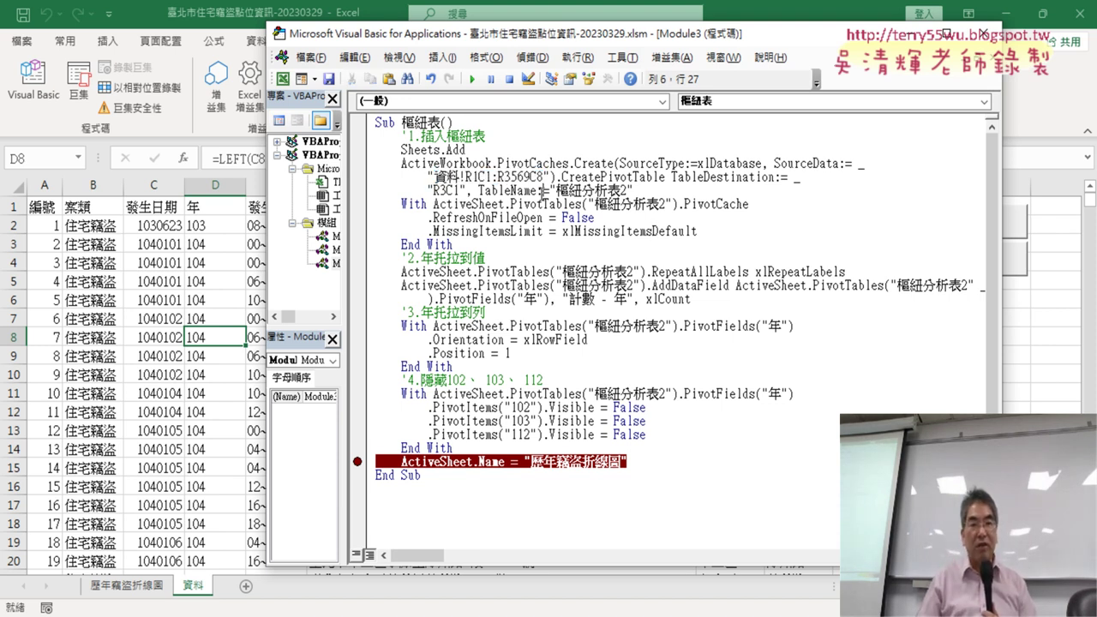
pyautogui.moveTo(467, 177); pyautogui.dragTo(540, 177)
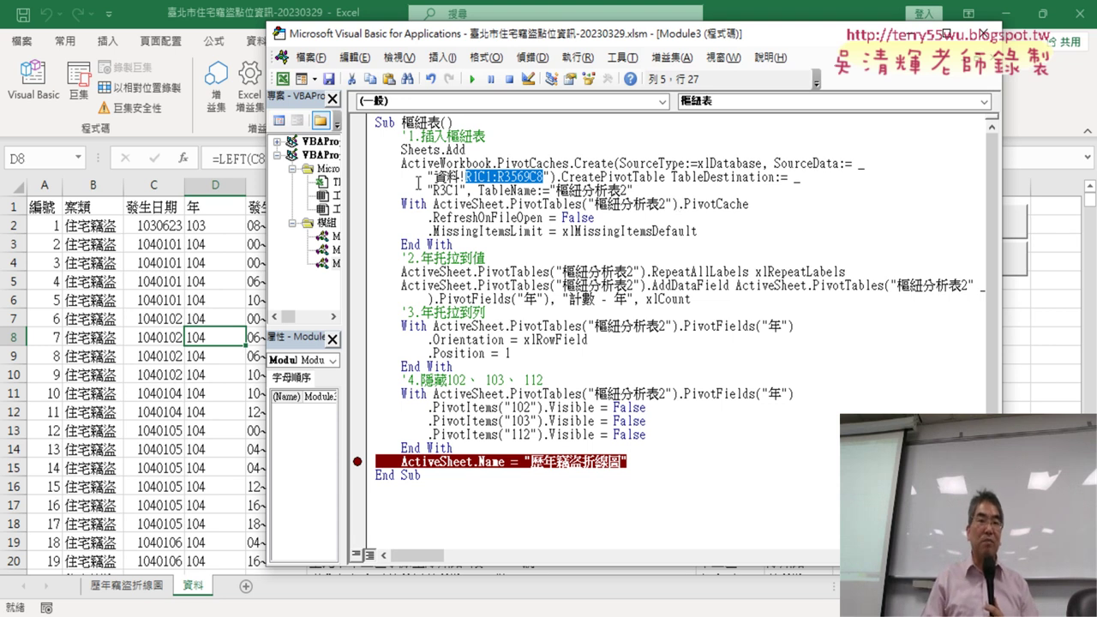
pyautogui.moveTo(426, 177); pyautogui.dragTo(543, 177)
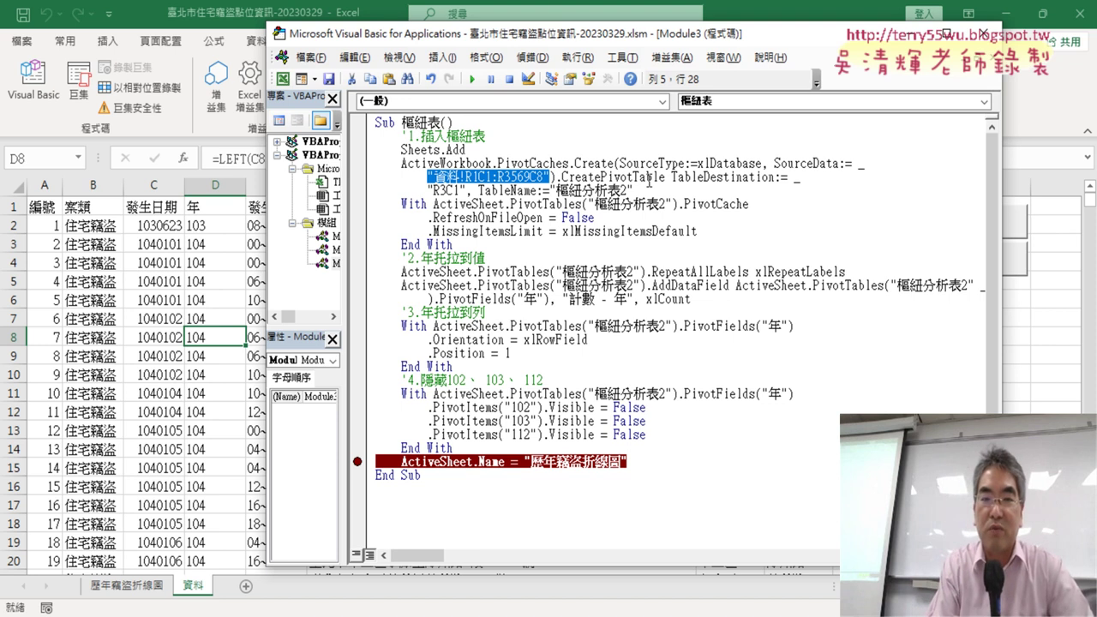
# - Replace the SourceData value on line 5 with Sheets("資料").Range("A1:H3659")
pyautogui.press('Delete')
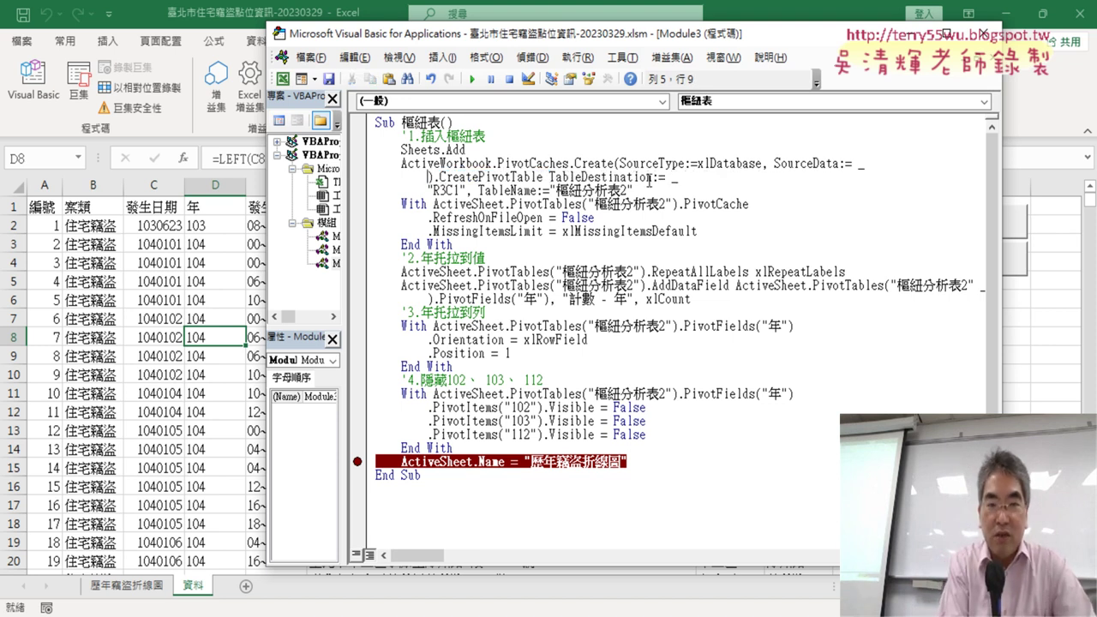
pyautogui.write('ㄥshe')
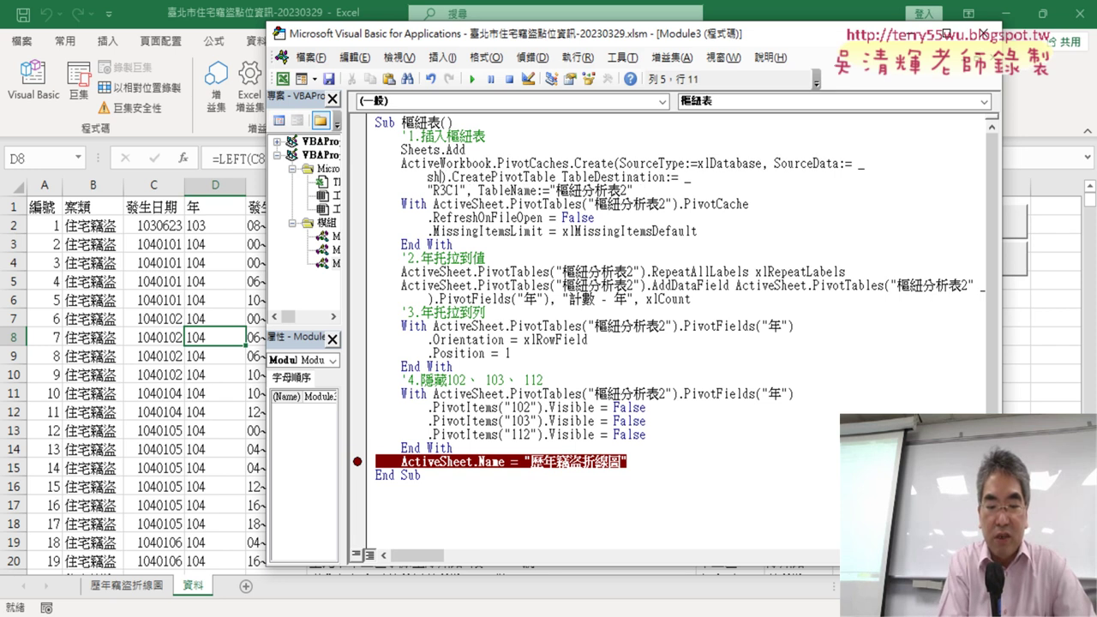
pyautogui.write('ets')
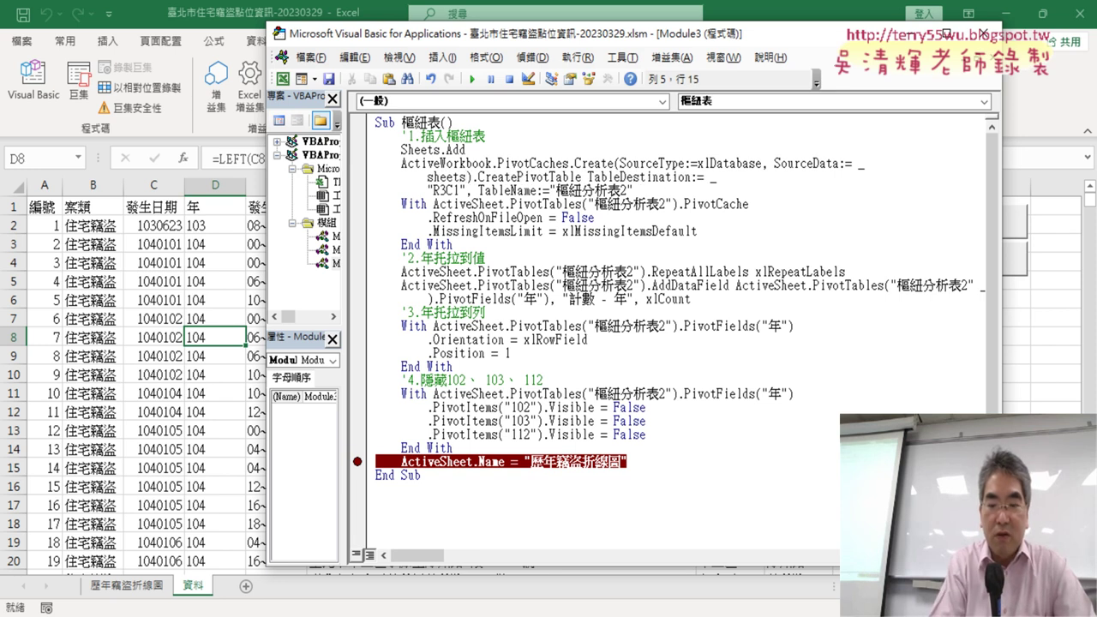
pyautogui.write('(')
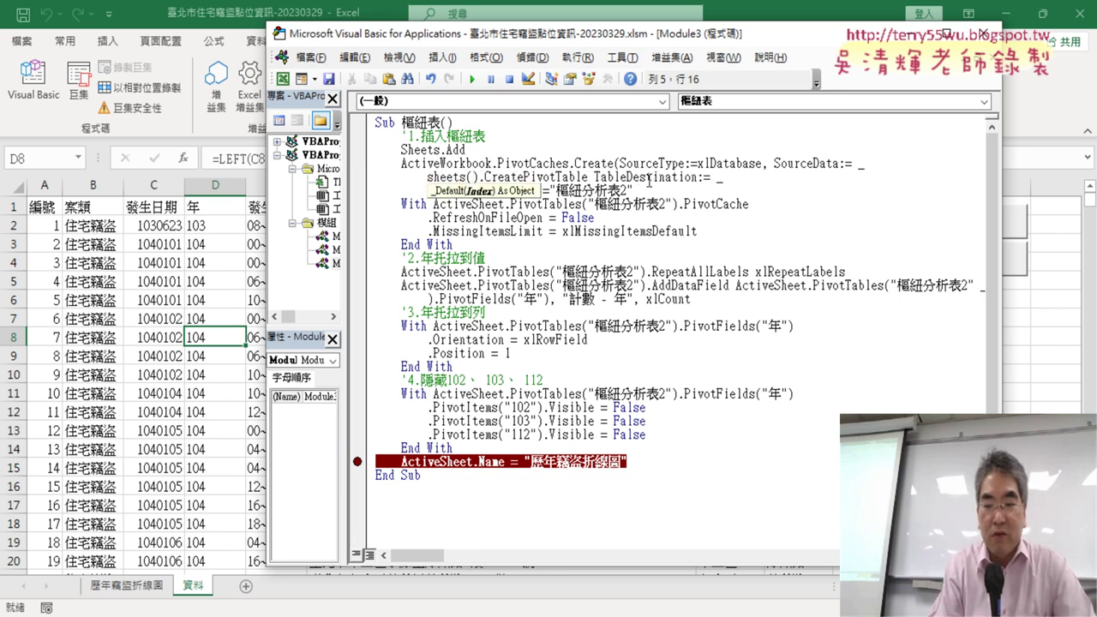
pyautogui.write('"')
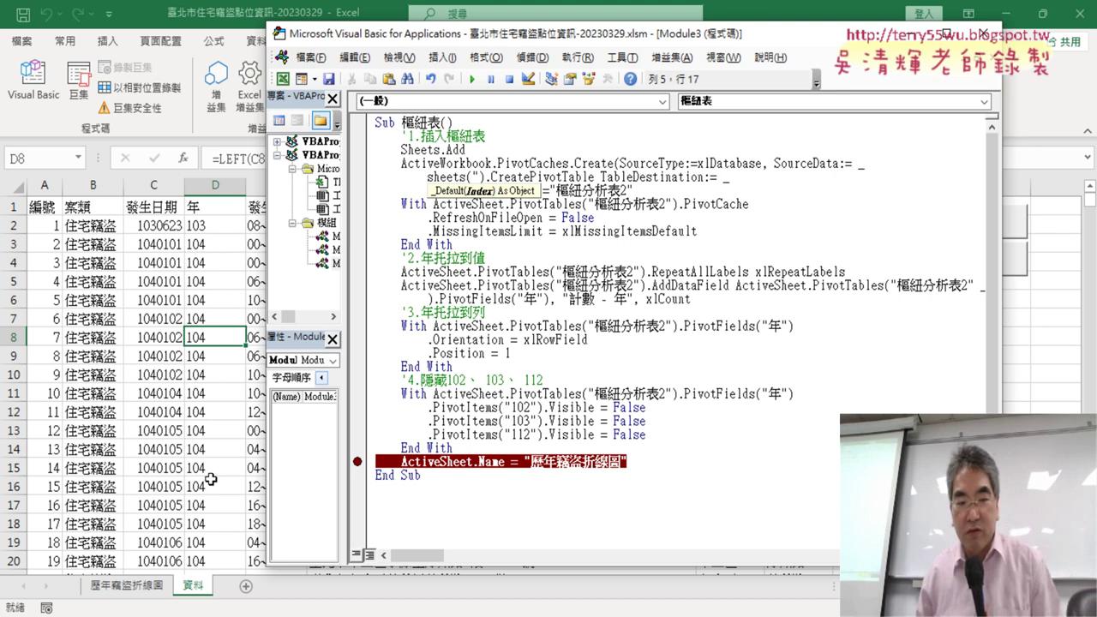
pyautogui.press('Escape')
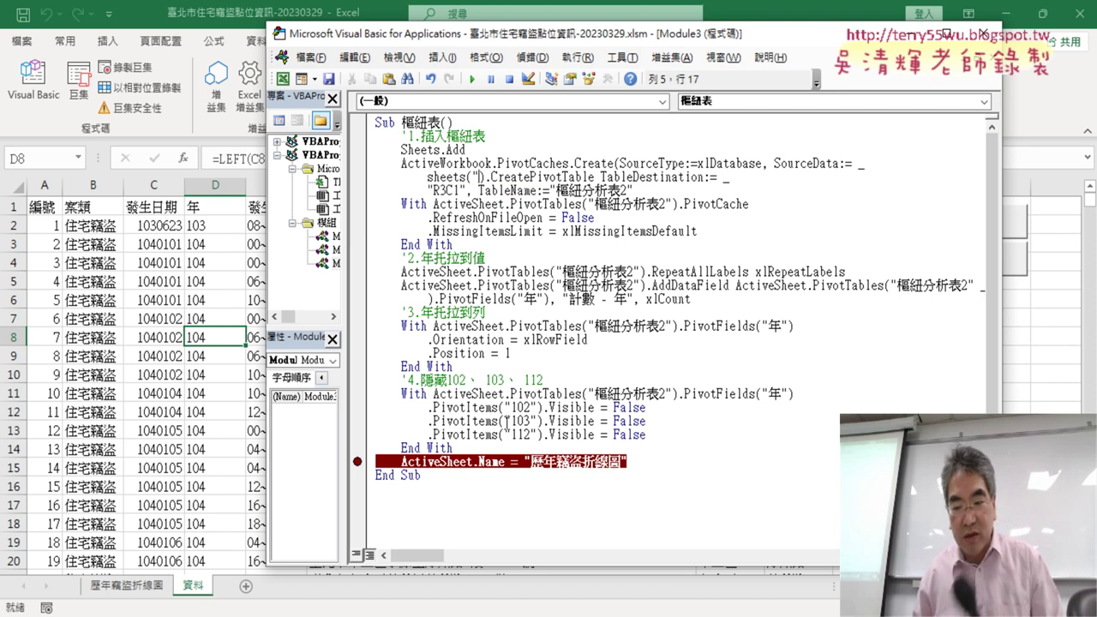
pyautogui.write('資料')
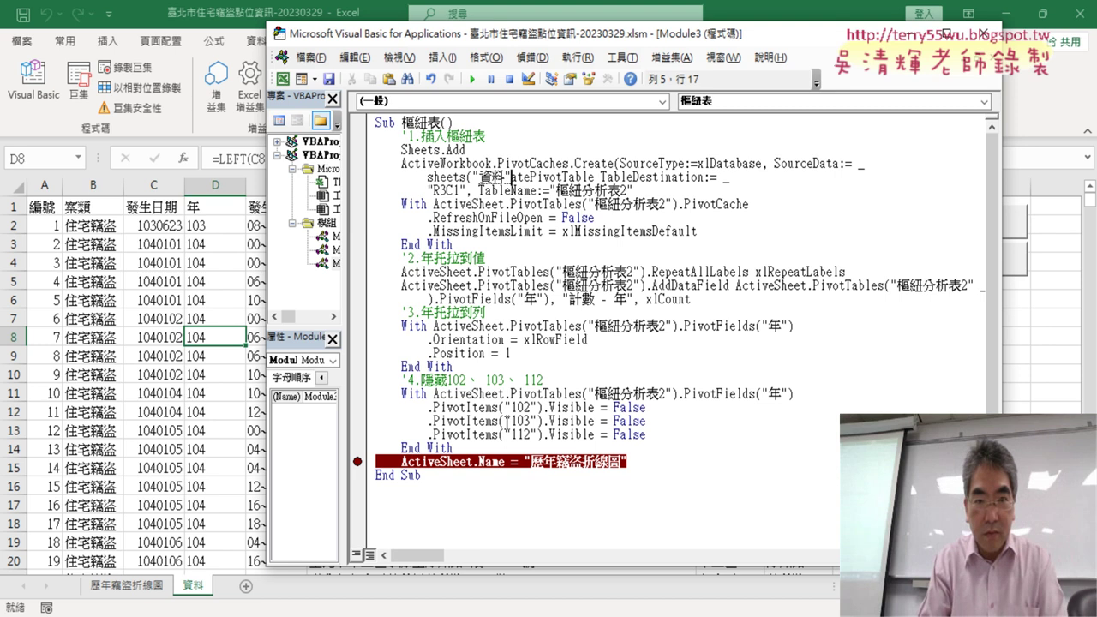
pyautogui.write(')).Cre')
pyautogui.press('Return')
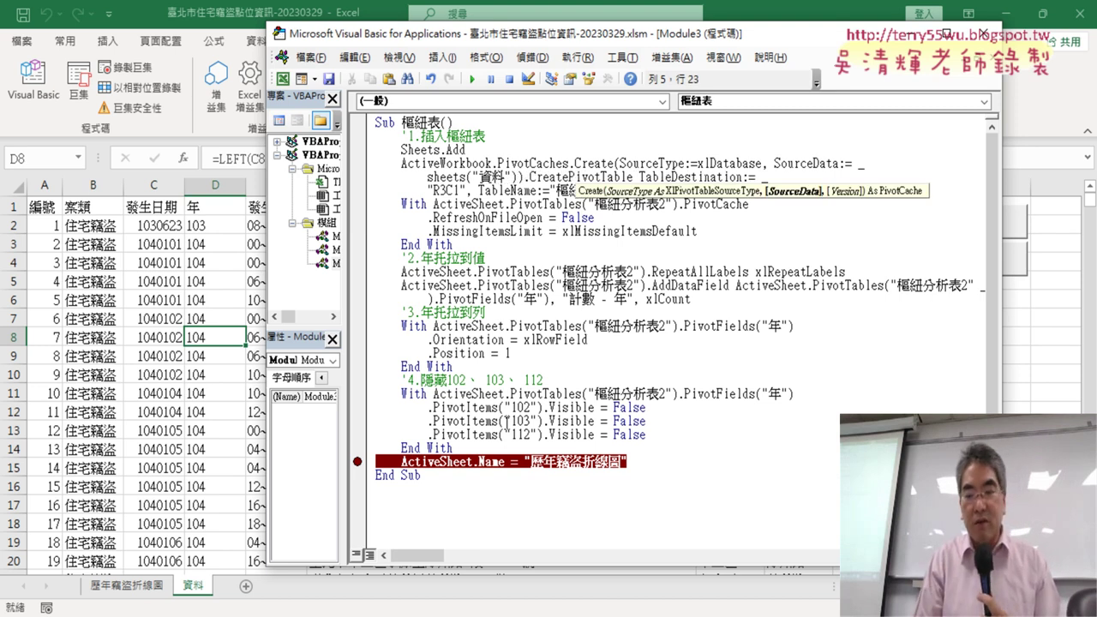
pyautogui.write('.')
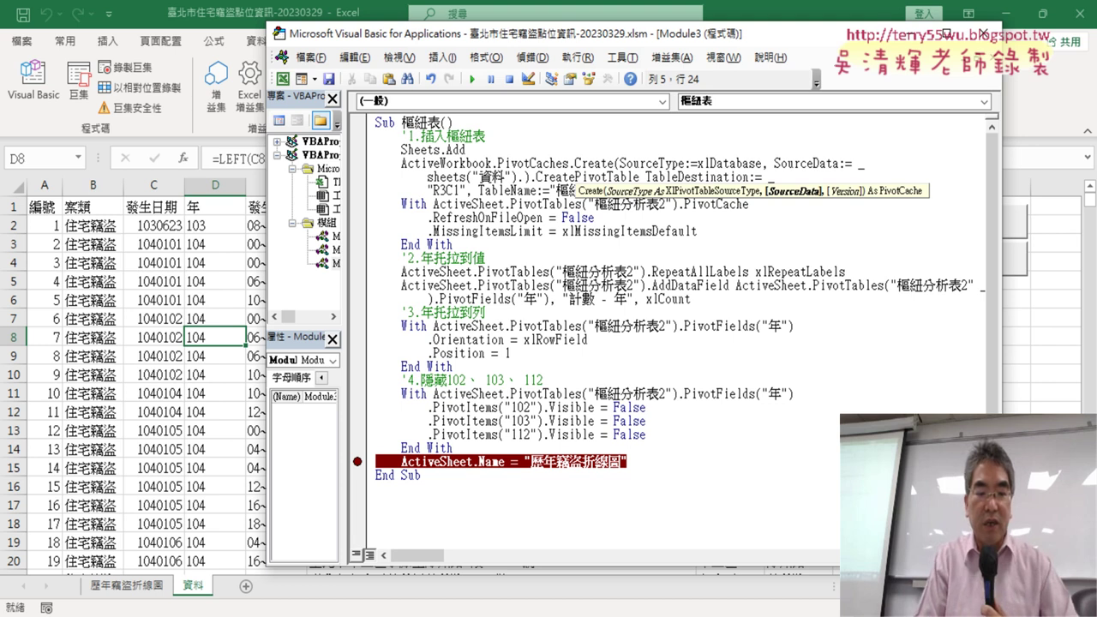
pyautogui.write('太')
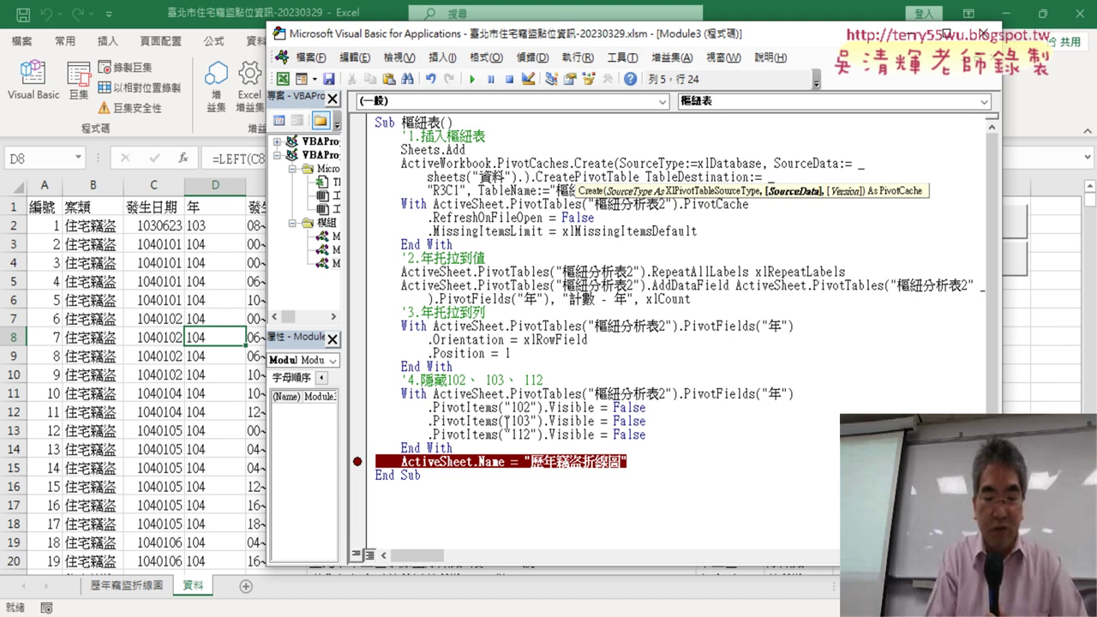
pyautogui.write('rang')
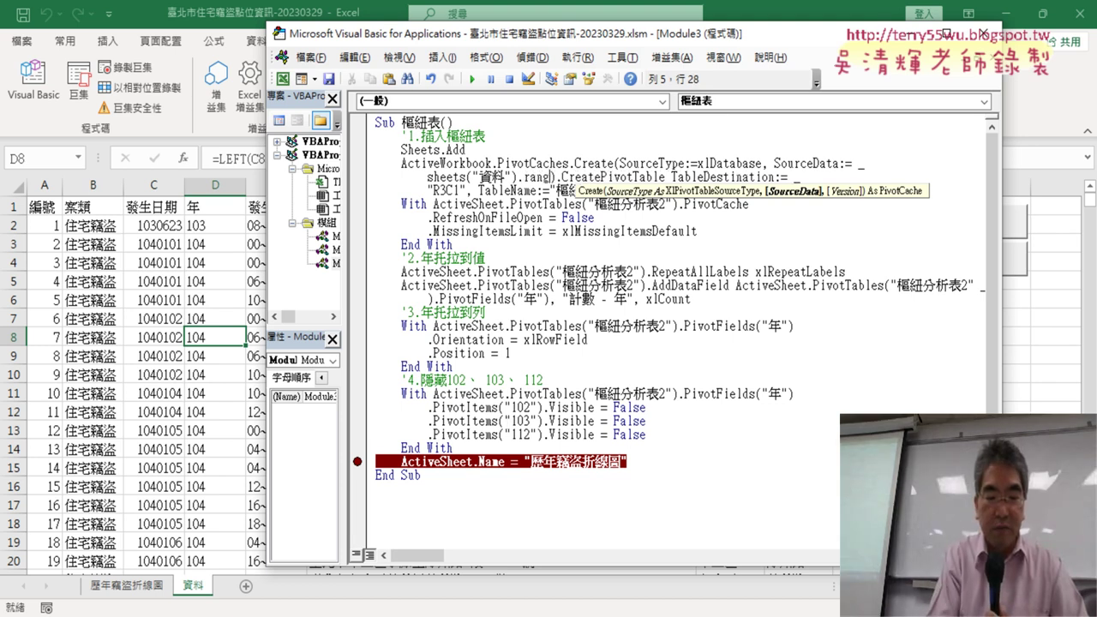
pyautogui.write('e(')
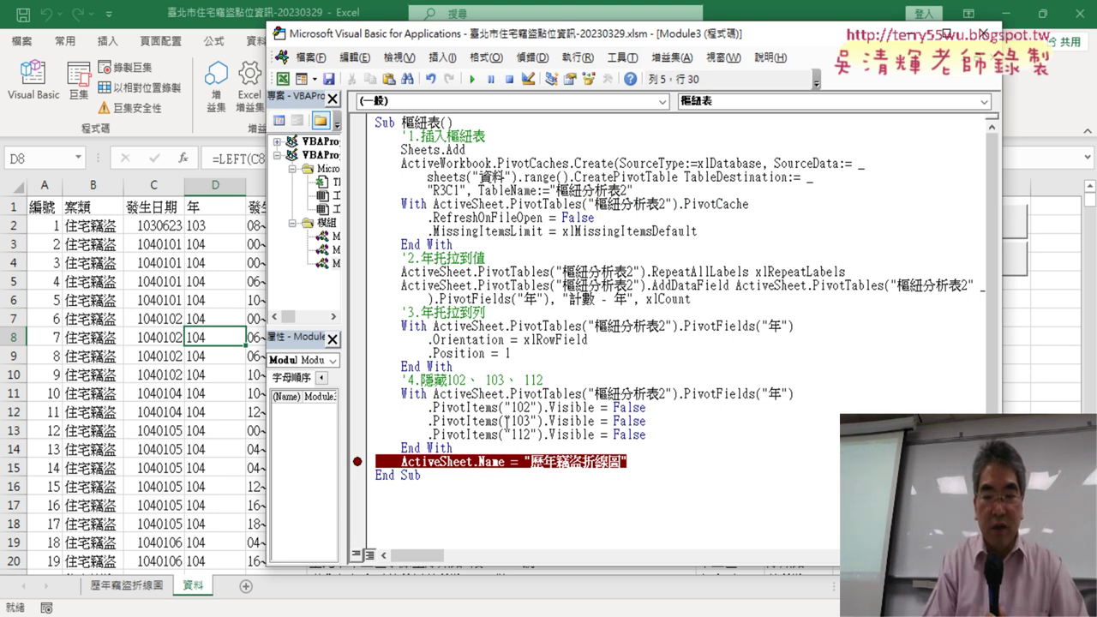
pyautogui.write('"A')
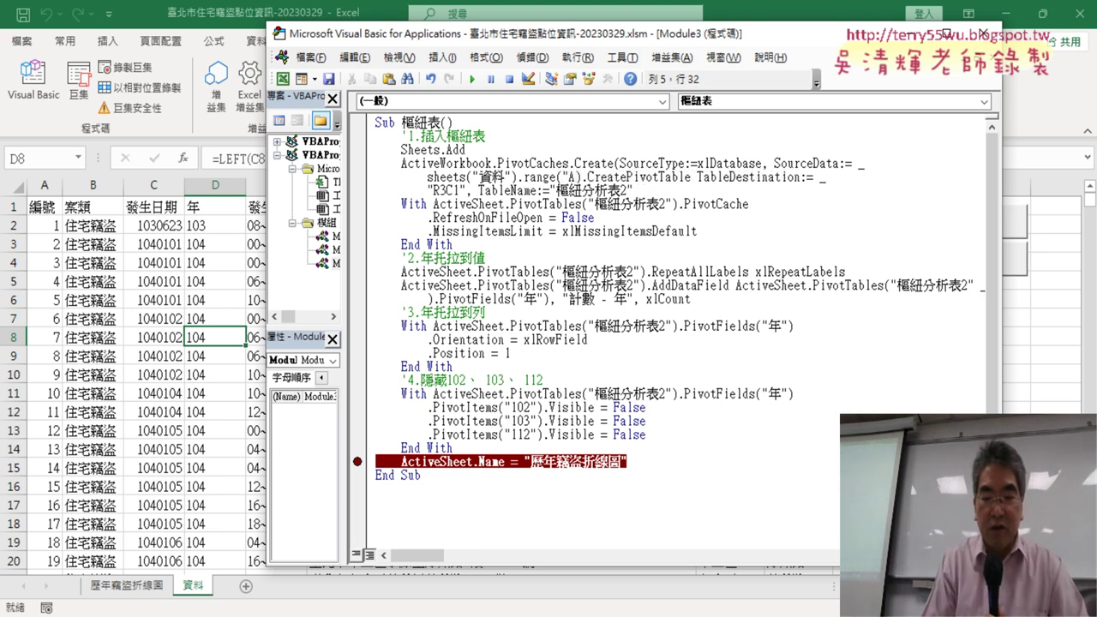
pyautogui.write('1:')
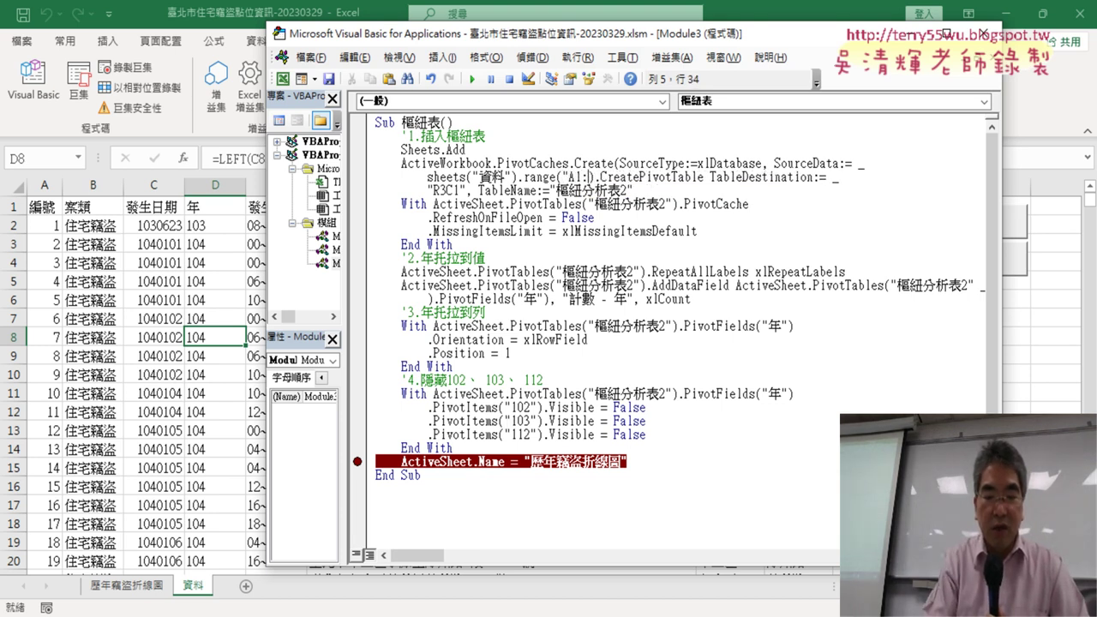
pyautogui.write('H3')
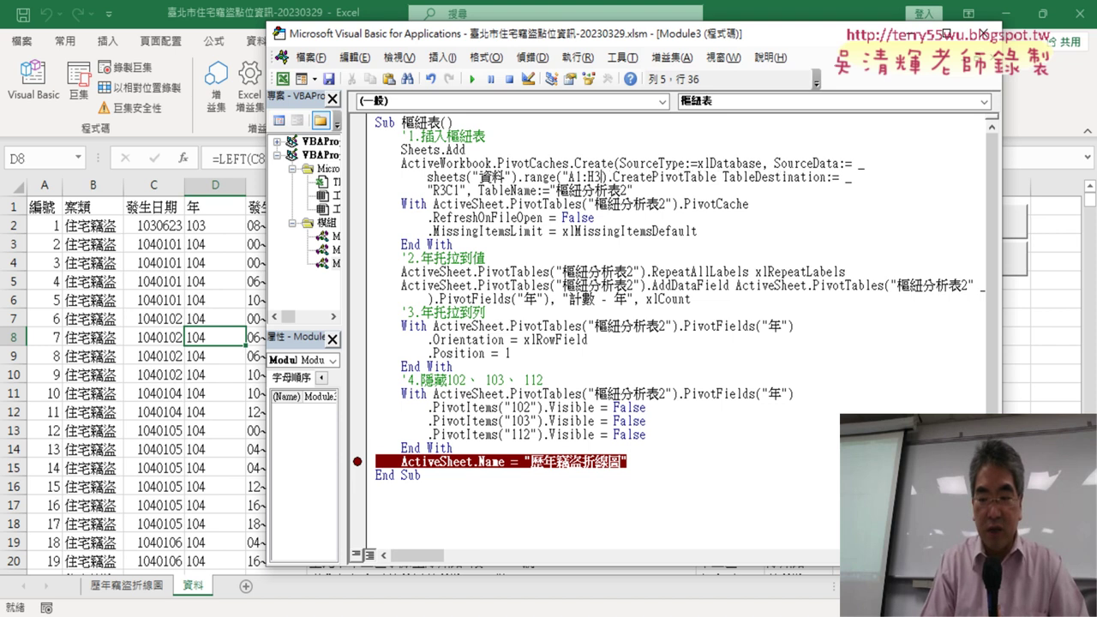
pyautogui.write('659')
pyautogui.write(')')
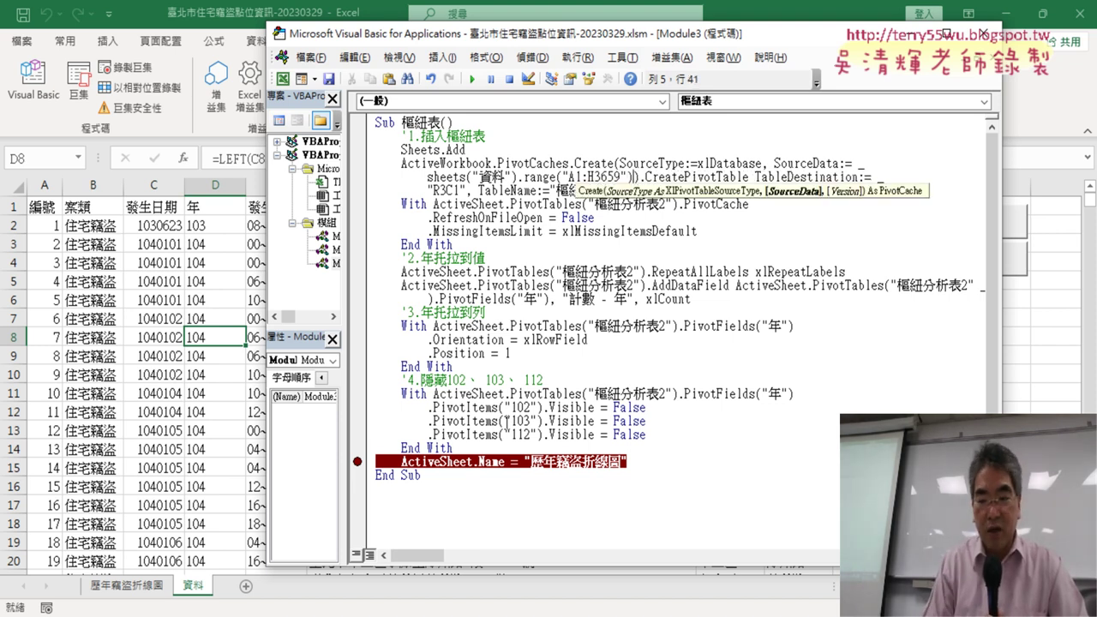
pyautogui.press('Down')
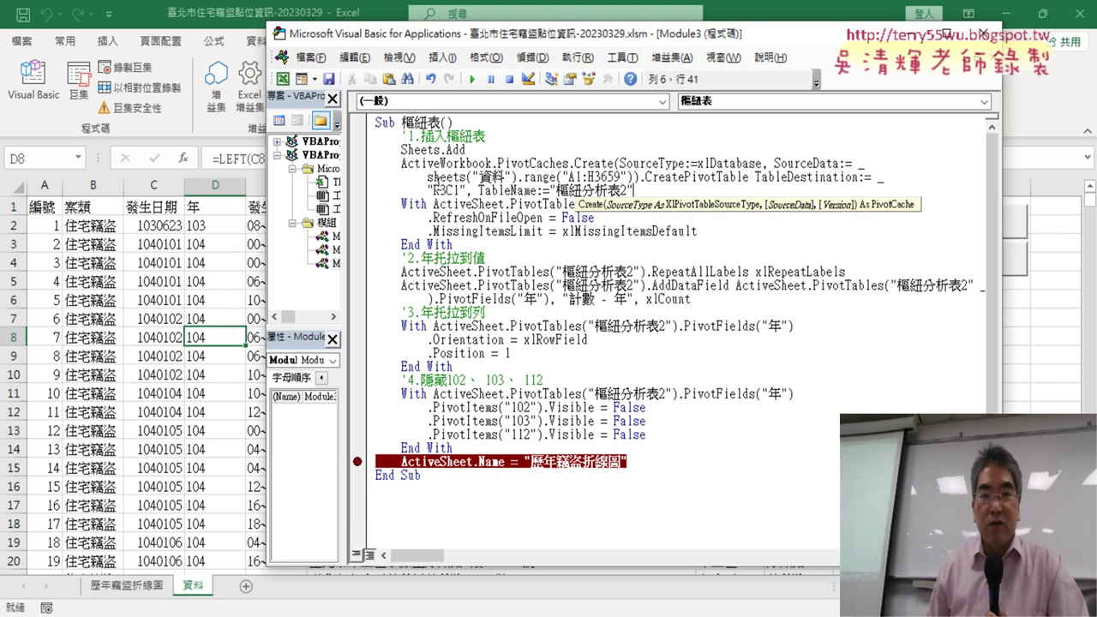
pyautogui.click(469, 243)
pyautogui.moveTo(428, 177); pyautogui.dragTo(635, 178)
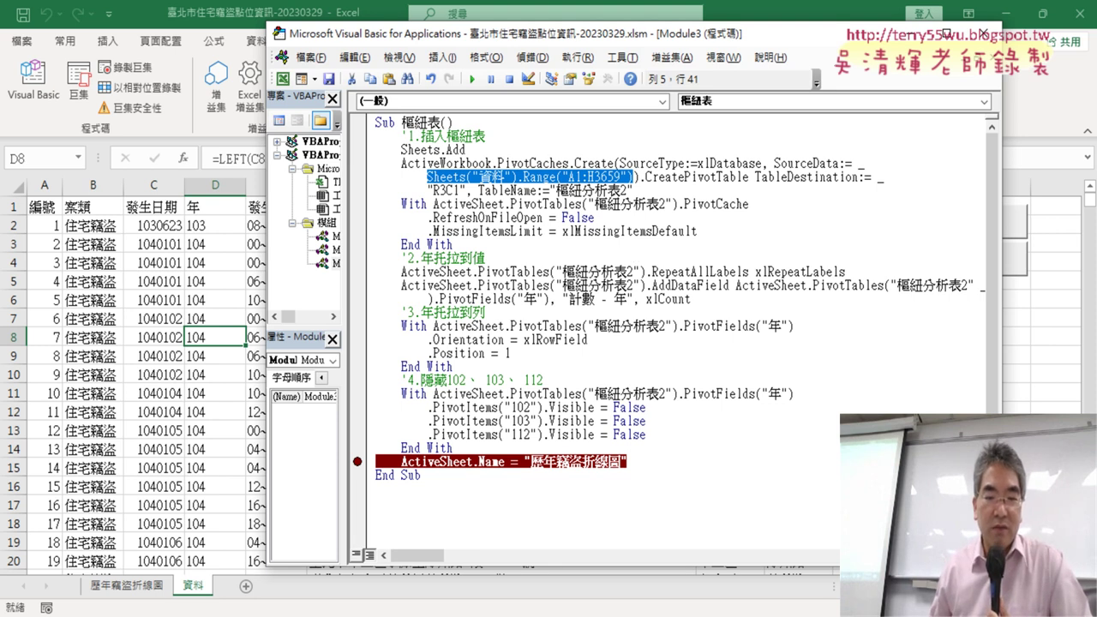
# - In the Google Docs course notes, select the original reference 資料!R1C1:R3569C8
pyautogui.click(558, 574)
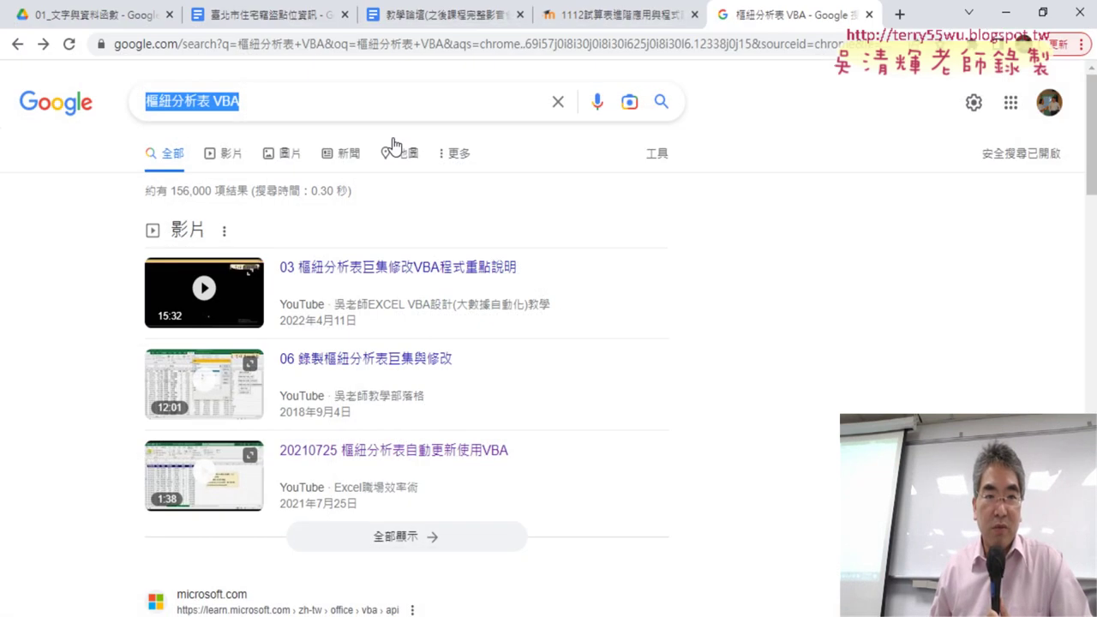
pyautogui.click(270, 17)
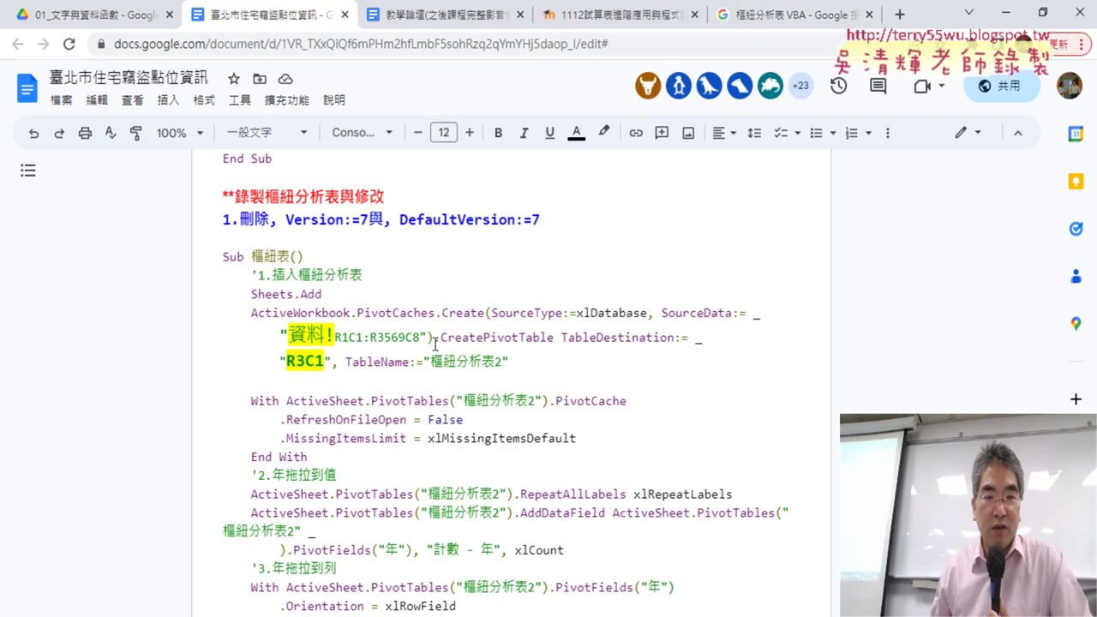
pyautogui.moveTo(427, 338); pyautogui.dragTo(281, 337)
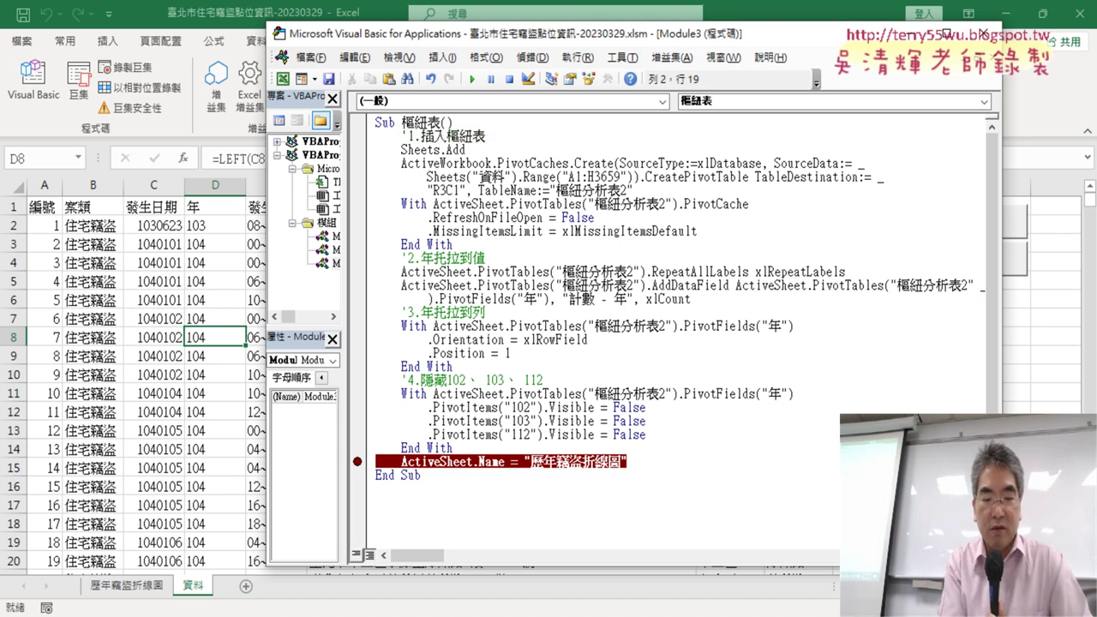
# - Paste 資料!R1C1:R3569C8 into the '1.插入樞紐表 comment line
pyautogui.write('"資料!R1C1:R3569C8"')
pyautogui.click(802, 285)
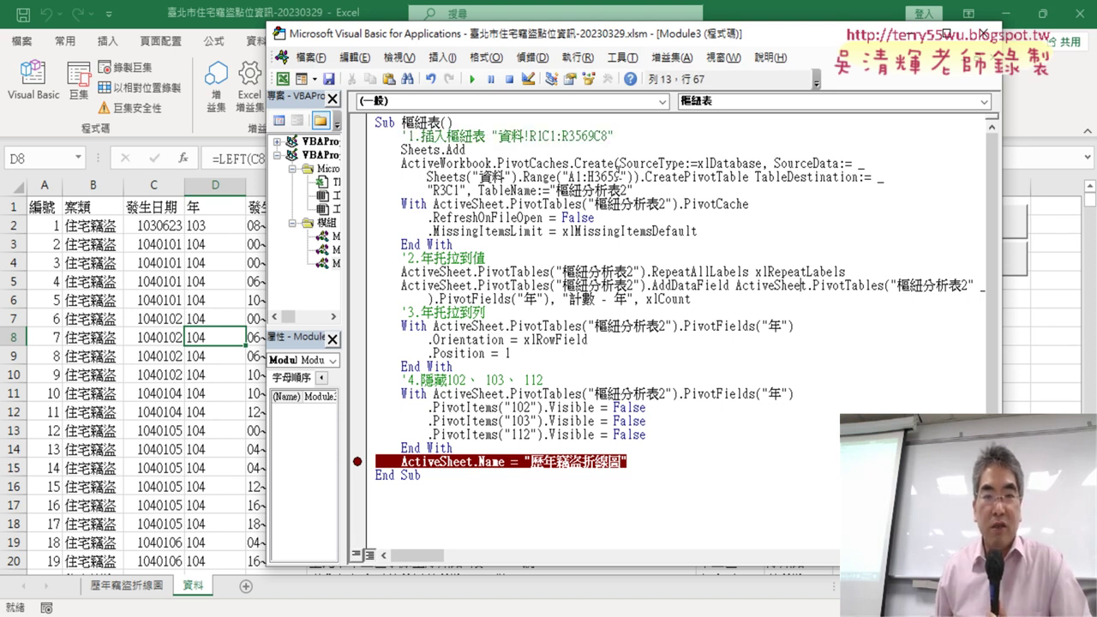
pyautogui.moveTo(495, 140); pyautogui.dragTo(608, 140)
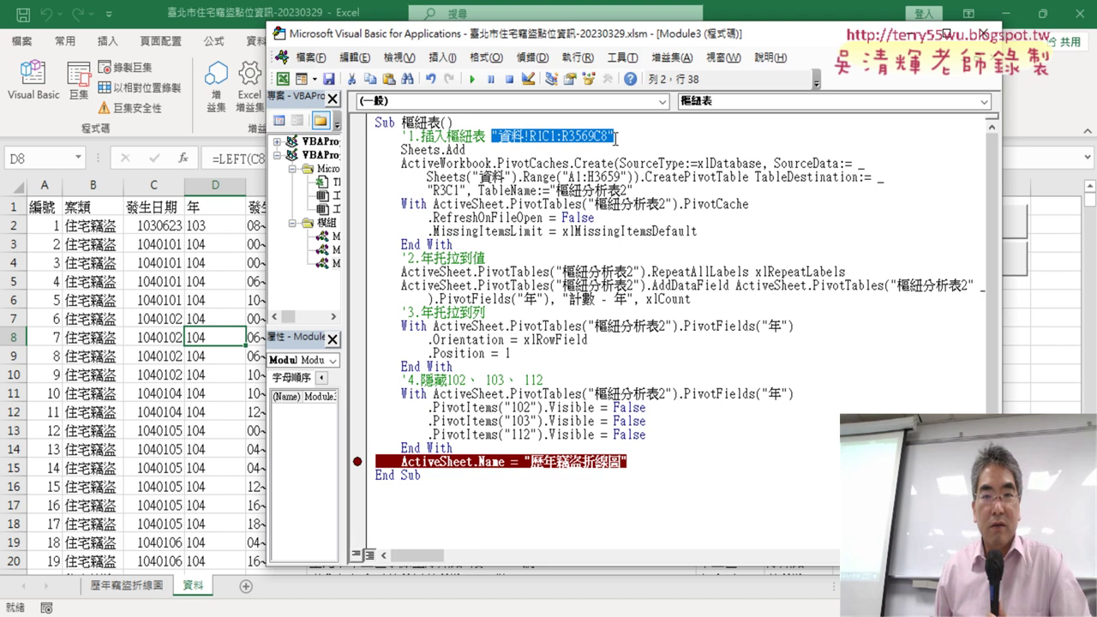
# - Compare the old R1C1 reference with the new Sheets("資料").Range("A1:H3659"), then show the 歷年竊盜折線圖 sheet
pyautogui.moveTo(427, 177); pyautogui.dragTo(520, 177)
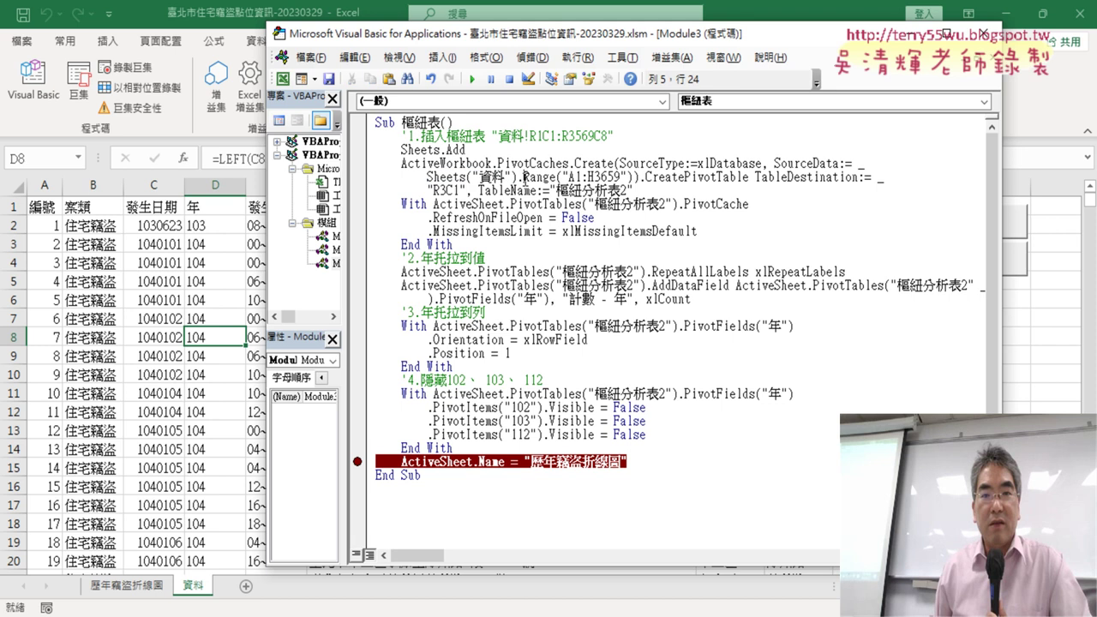
pyautogui.moveTo(523, 177); pyautogui.dragTo(636, 178)
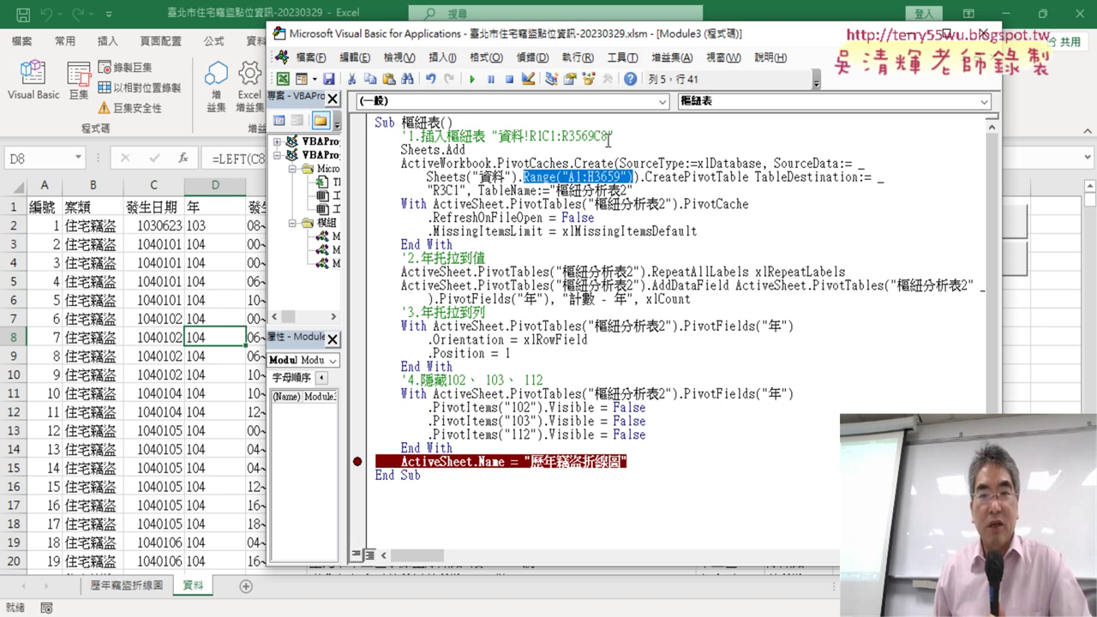
pyautogui.moveTo(610, 137); pyautogui.dragTo(498, 136)
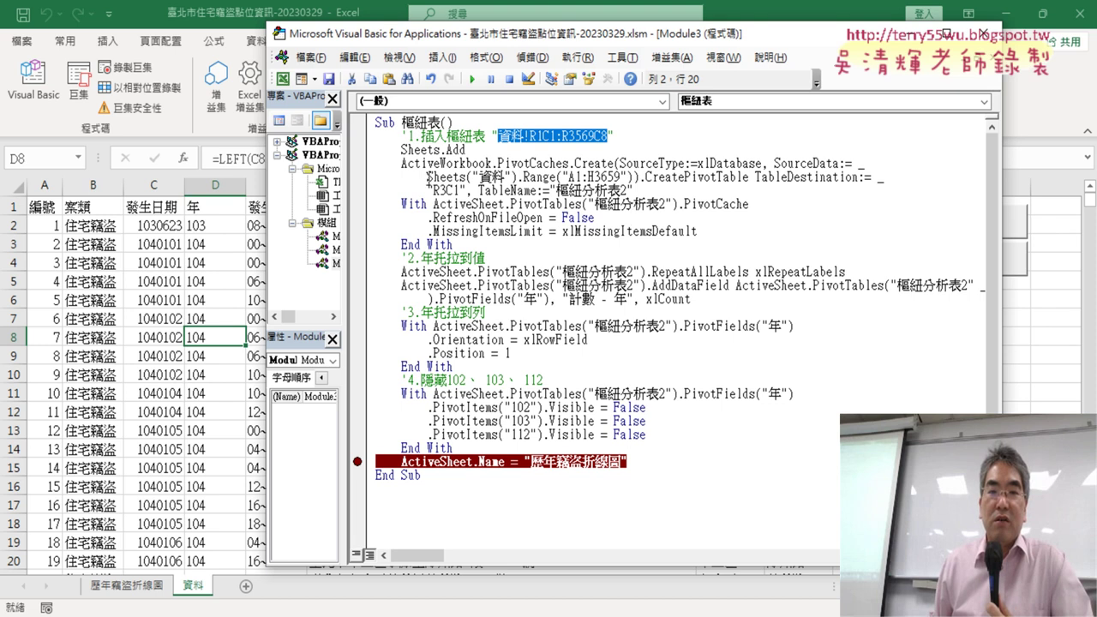
pyautogui.moveTo(427, 177); pyautogui.dragTo(633, 177)
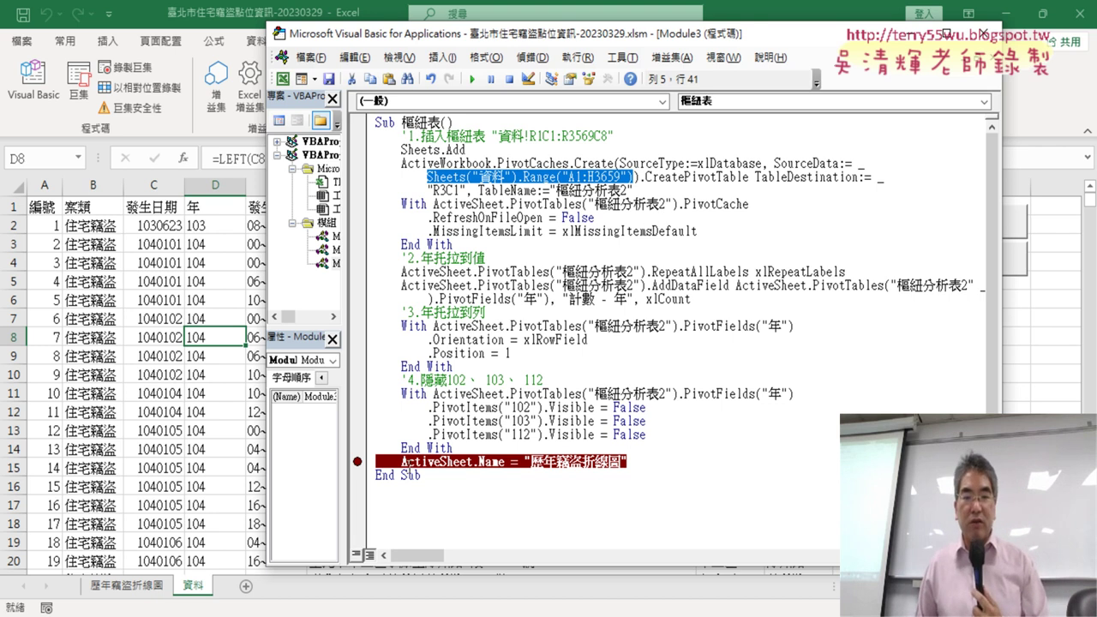
pyautogui.moveTo(401, 463); pyautogui.dragTo(497, 463)
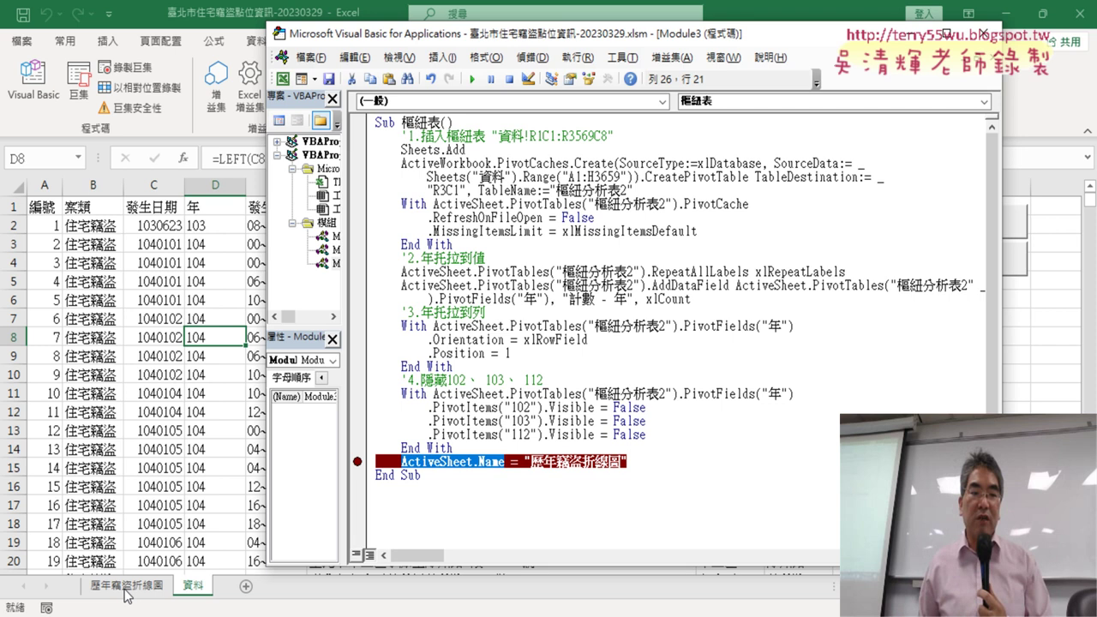
pyautogui.click(127, 587)
pyautogui.moveTo(51, 299)
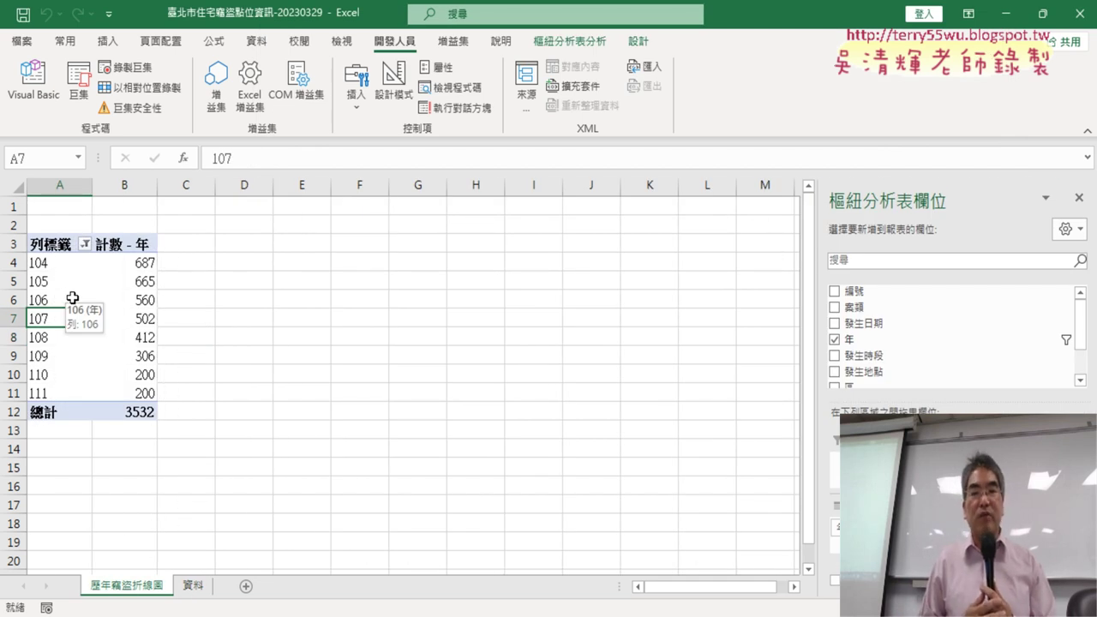
# - Select cell B7 in the yearly count pivot table and show the 樞紐分析表分析 tools
pyautogui.click(374, 330)
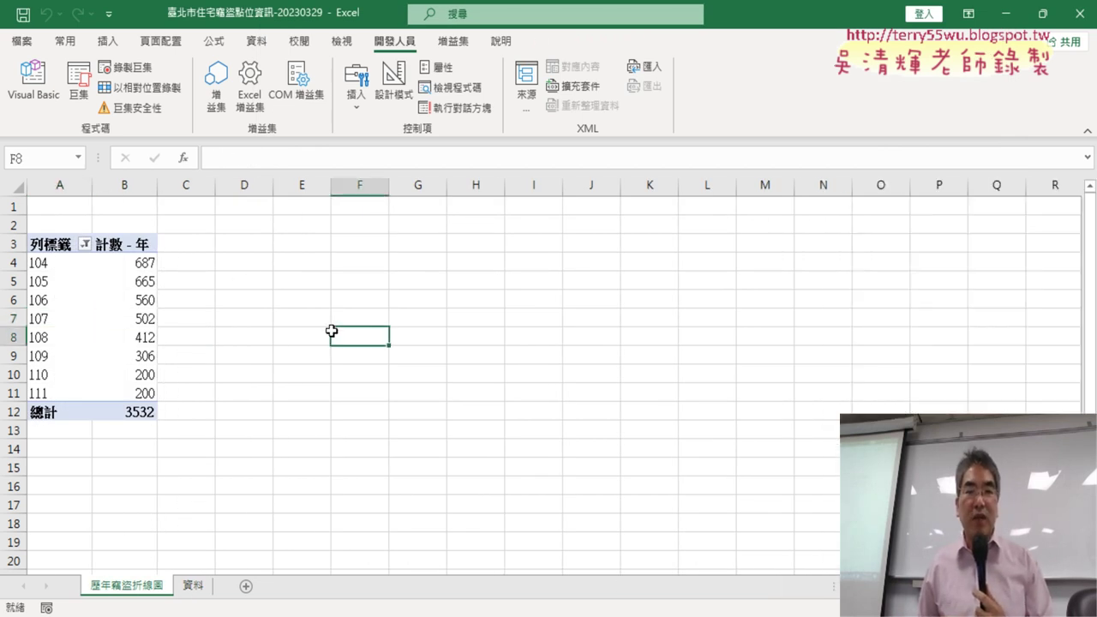
pyautogui.click(128, 311)
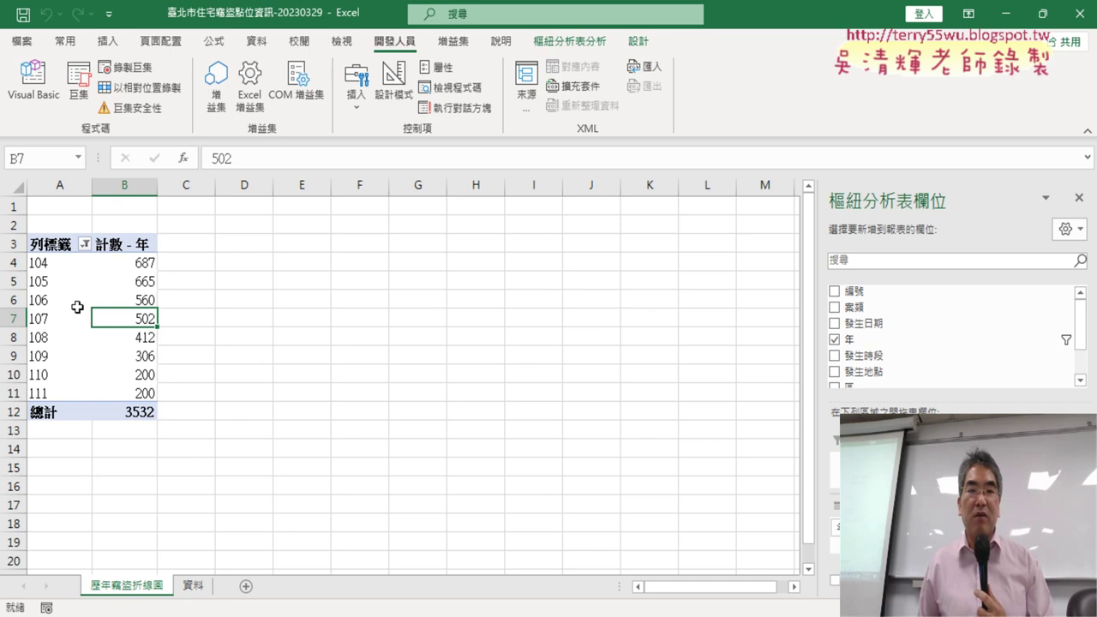
pyautogui.click(582, 48)
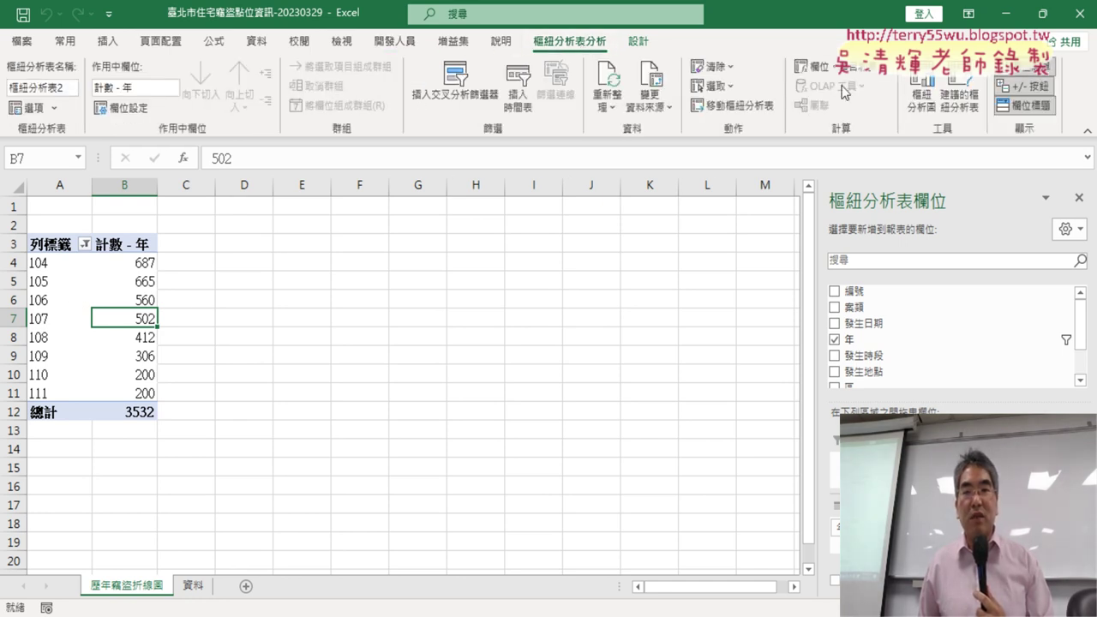
# - Insert a 含有資料標記的折線圖 (line with markers) pivot chart of the yearly counts
pyautogui.click(931, 96)
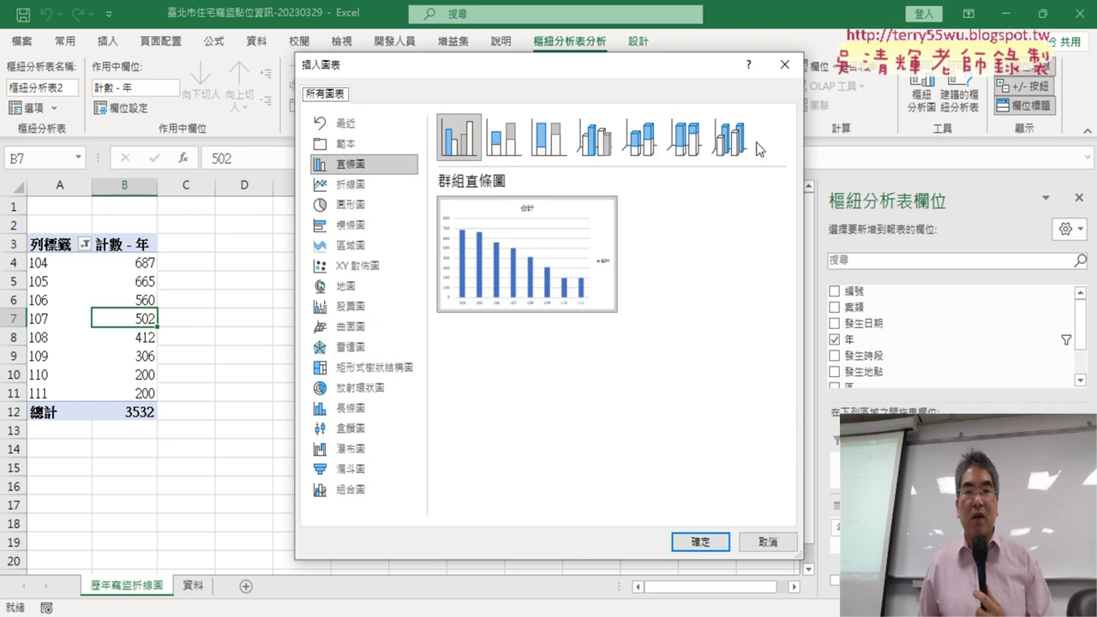
pyautogui.click(353, 184)
pyautogui.click(597, 161)
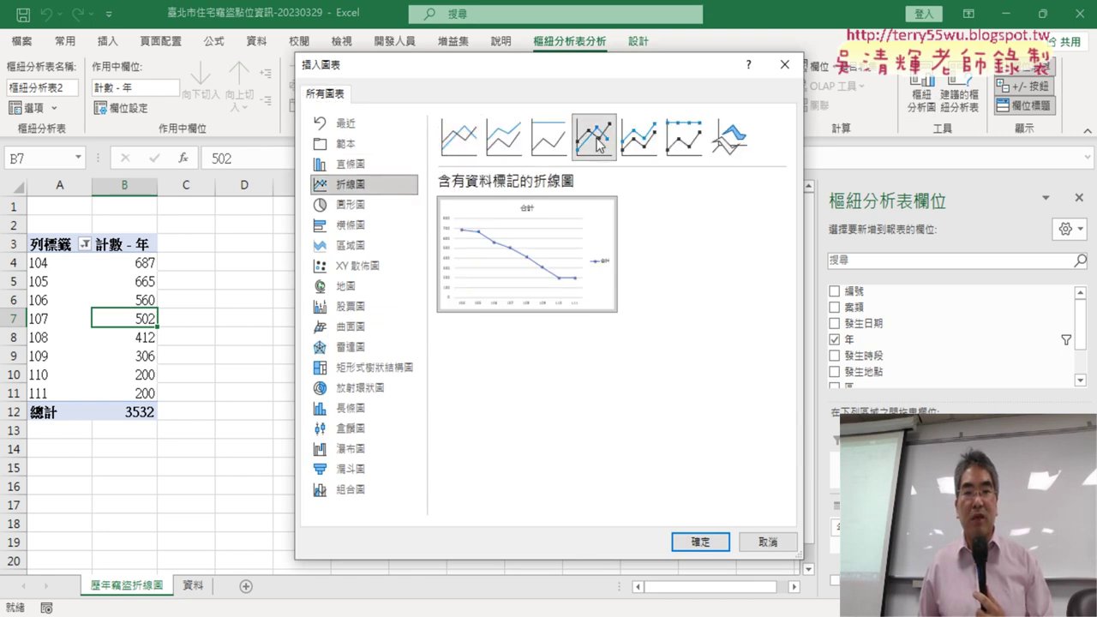
pyautogui.click(702, 542)
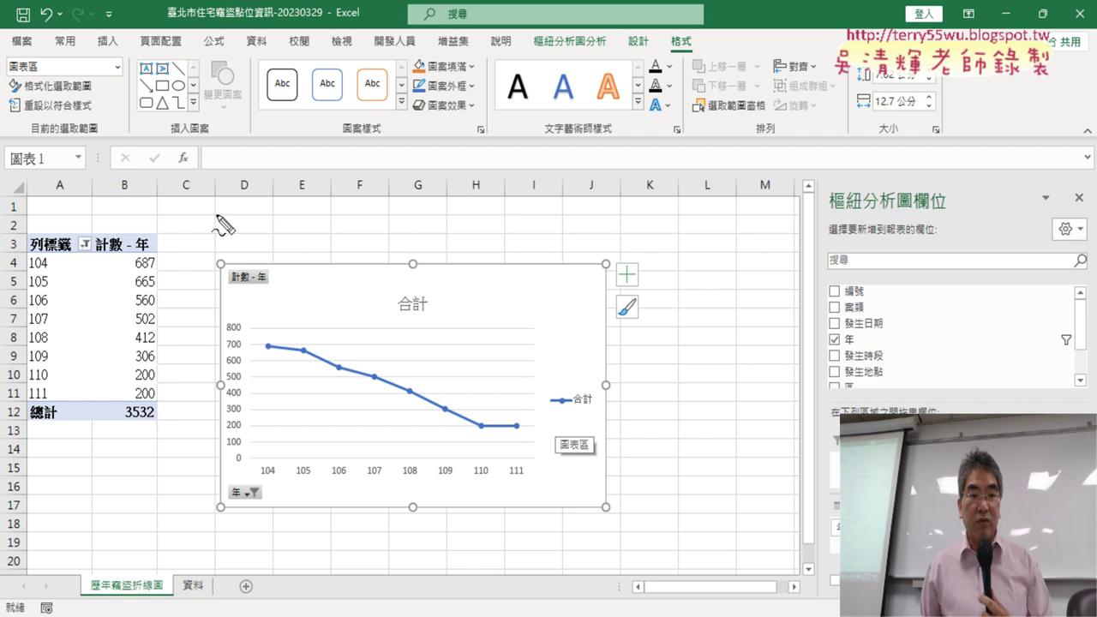
pyautogui.moveTo(216, 215)
pyautogui.mouseDown()
pyautogui.moveTo(215, 233)
pyautogui.moveTo(238, 217)
pyautogui.mouseUp()
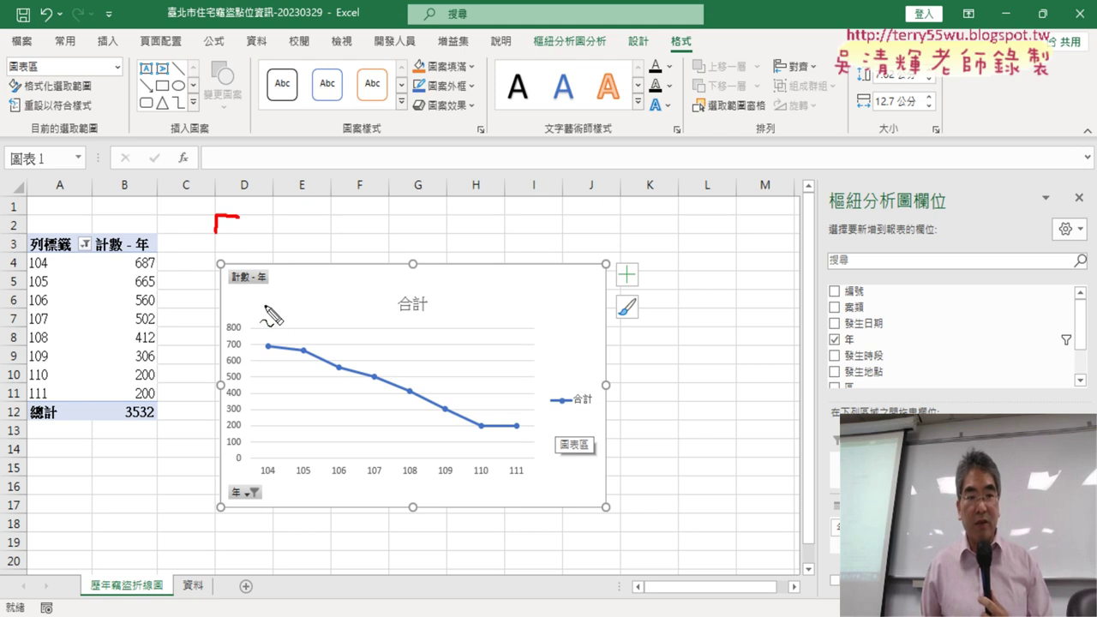
pyautogui.moveTo(266, 301)
pyautogui.mouseDown()
pyautogui.moveTo(230, 230)
pyautogui.moveTo(256, 231)
pyautogui.mouseUp()
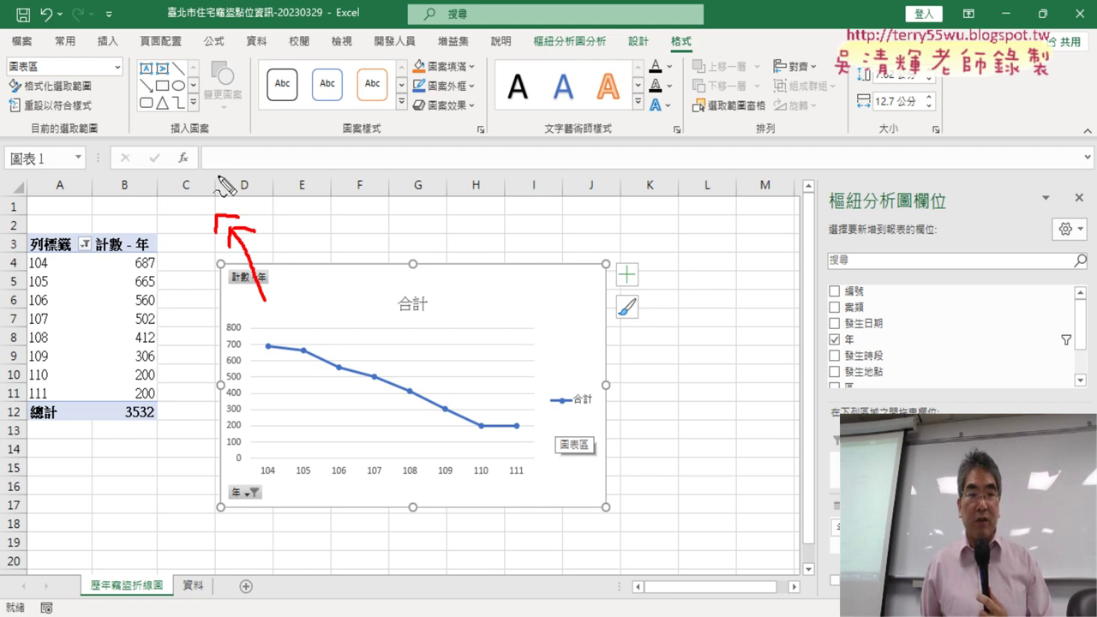
pyautogui.moveTo(215, 175); pyautogui.dragTo(215, 210)
pyautogui.moveTo(794, 178); pyautogui.dragTo(795, 208)
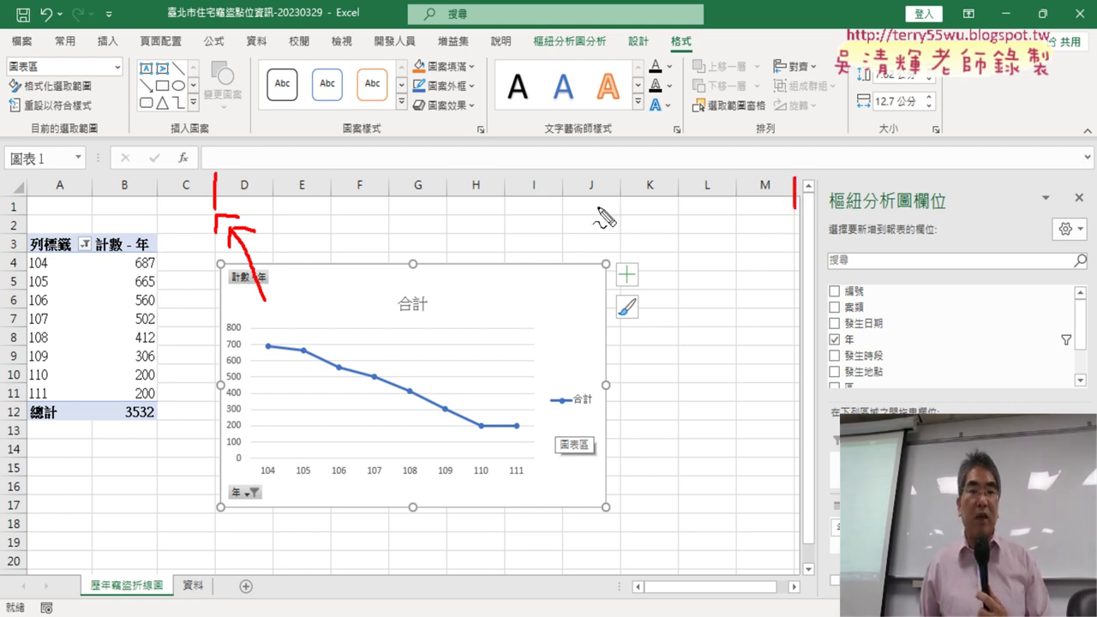
pyautogui.moveTo(467, 120); pyautogui.dragTo(467, 161)
pyautogui.moveTo(506, 123)
pyautogui.mouseDown()
pyautogui.moveTo(491, 148)
pyautogui.moveTo(506, 123)
pyautogui.mouseUp()
pyautogui.moveTo(214, 172); pyautogui.dragTo(268, 156)
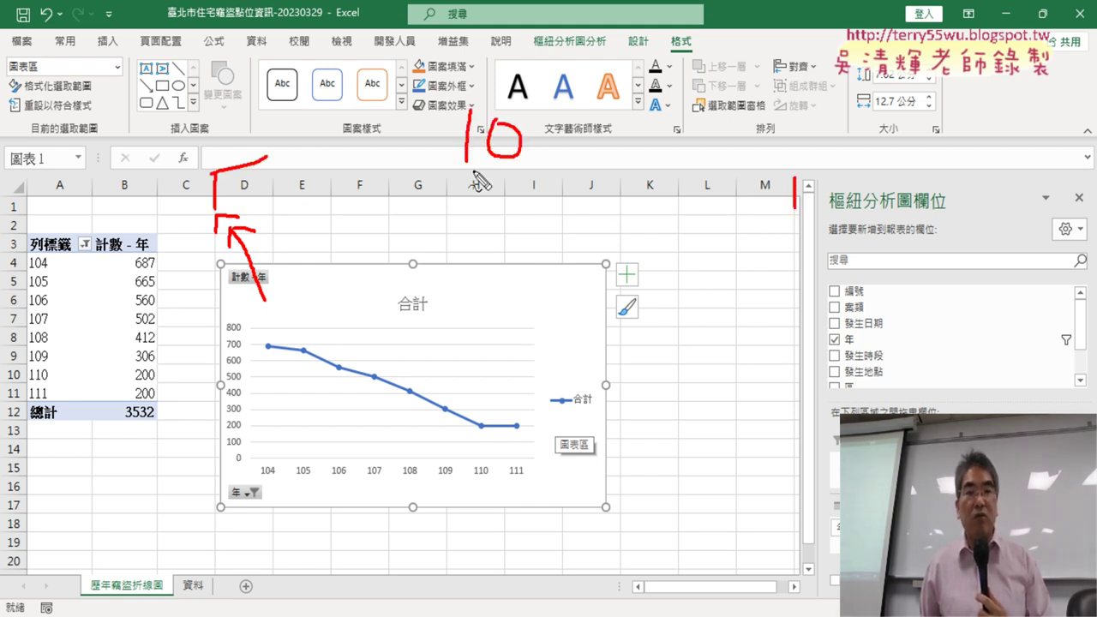
pyautogui.moveTo(744, 169); pyautogui.dragTo(776, 185)
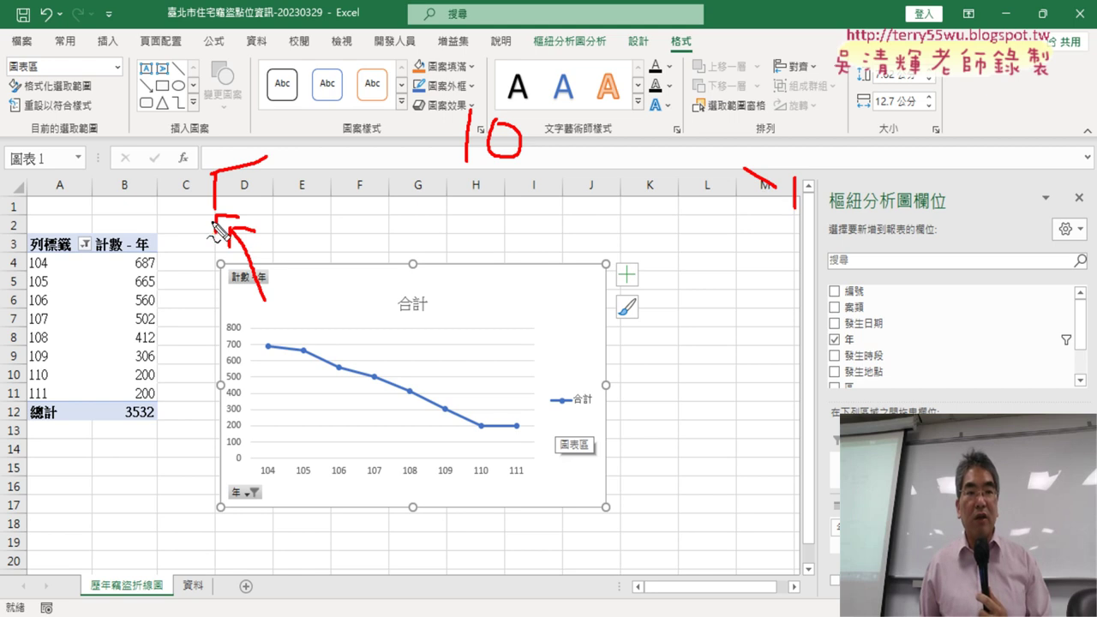
pyautogui.moveTo(190, 217); pyautogui.dragTo(244, 216)
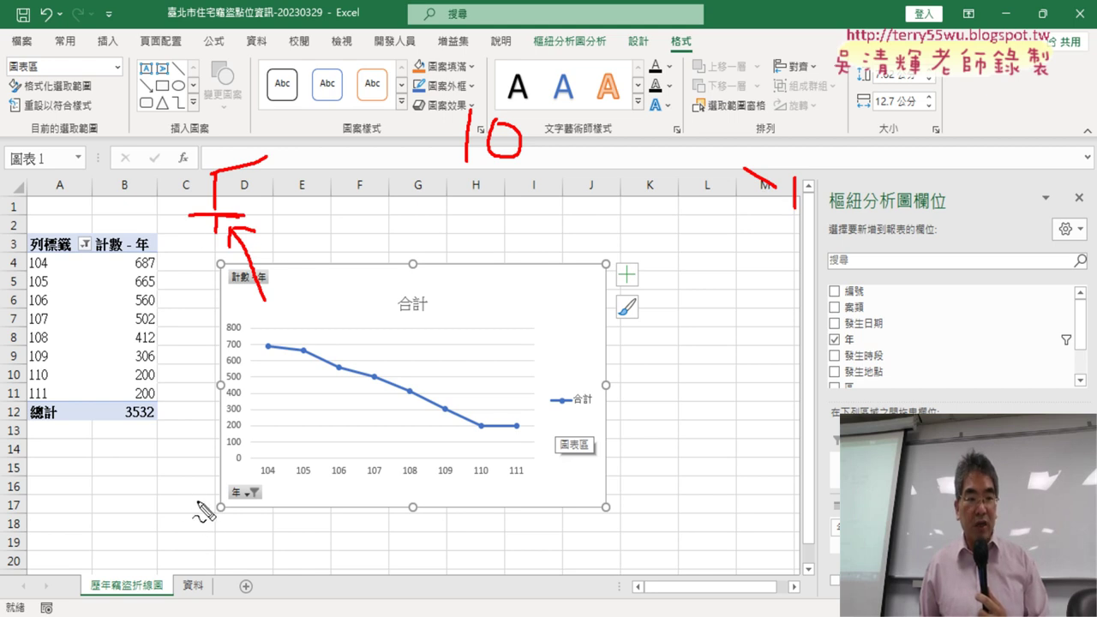
pyautogui.moveTo(197, 496); pyautogui.dragTo(238, 494)
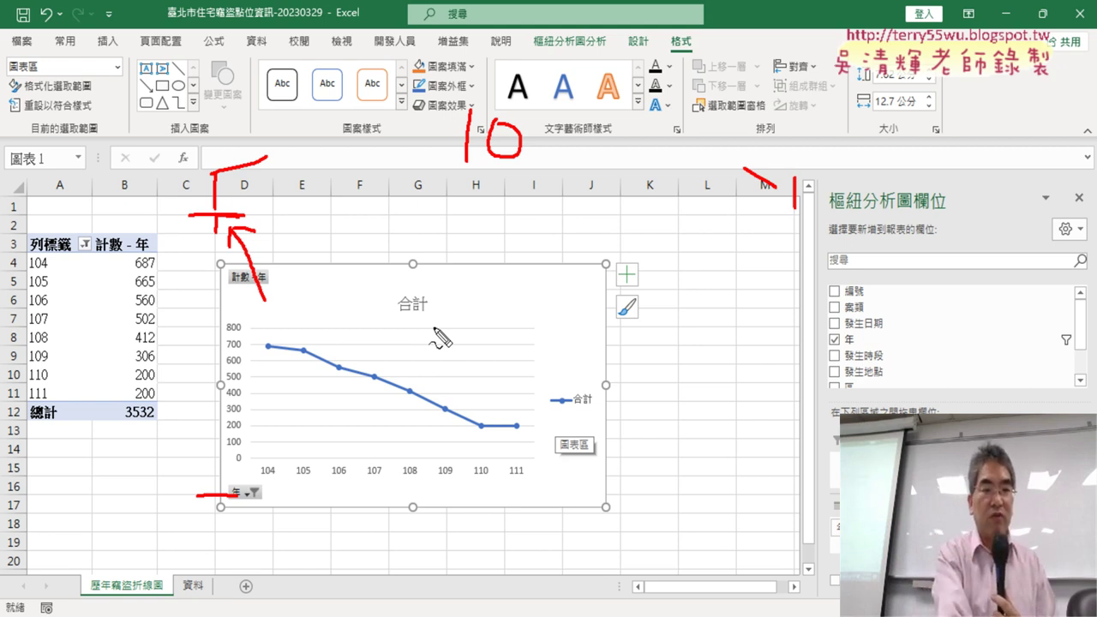
pyautogui.press('Escape')
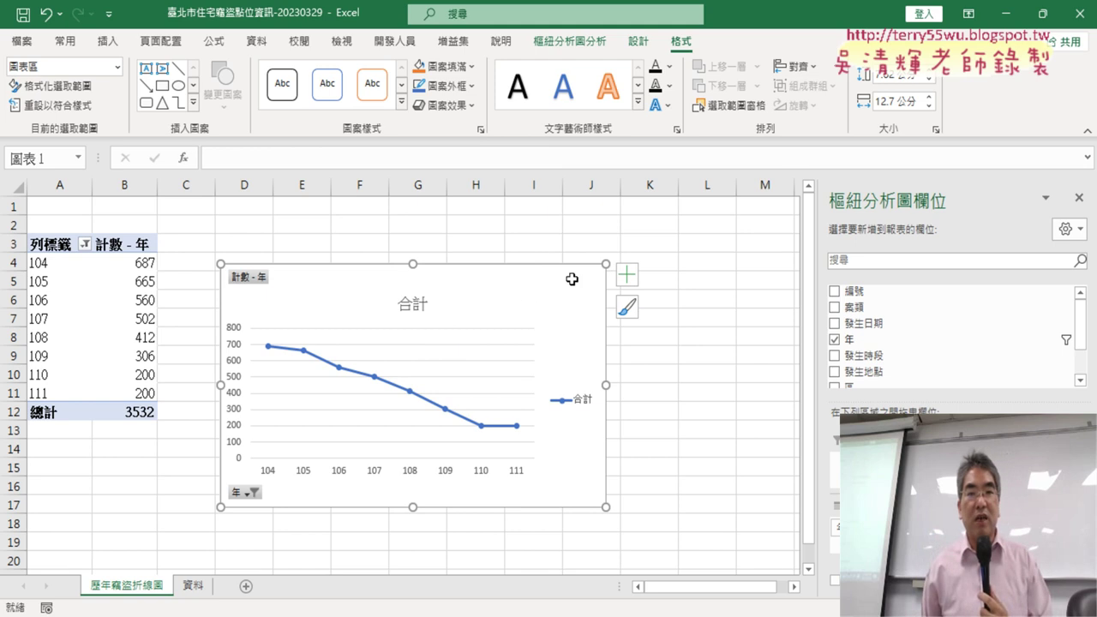
# - Select the whole line pivot chart and delete it
pyautogui.click(570, 41)
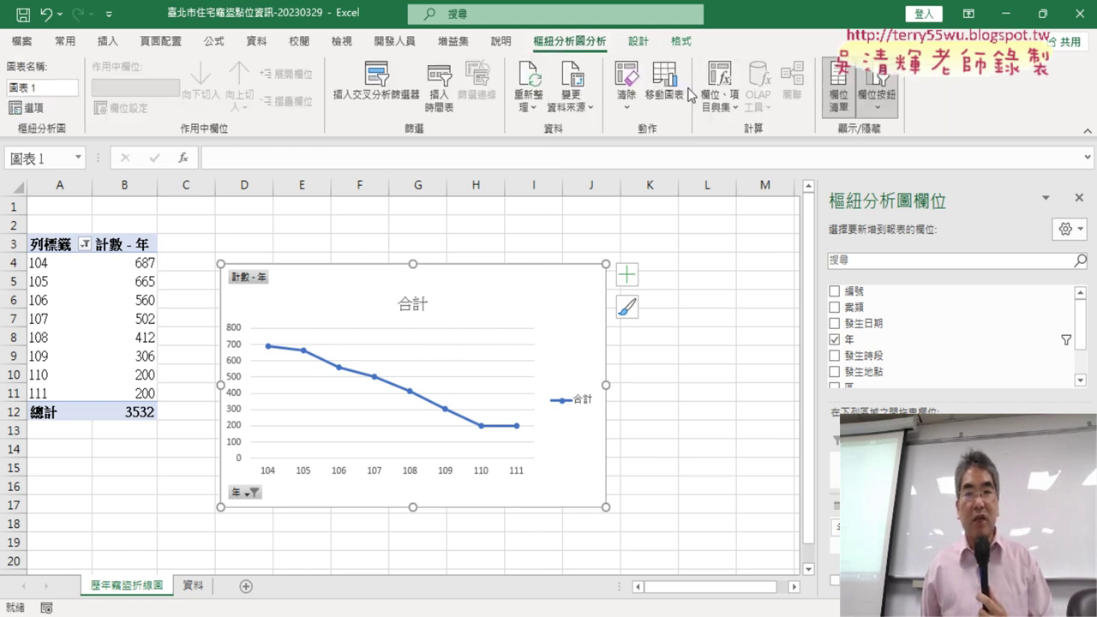
pyautogui.click(91, 311)
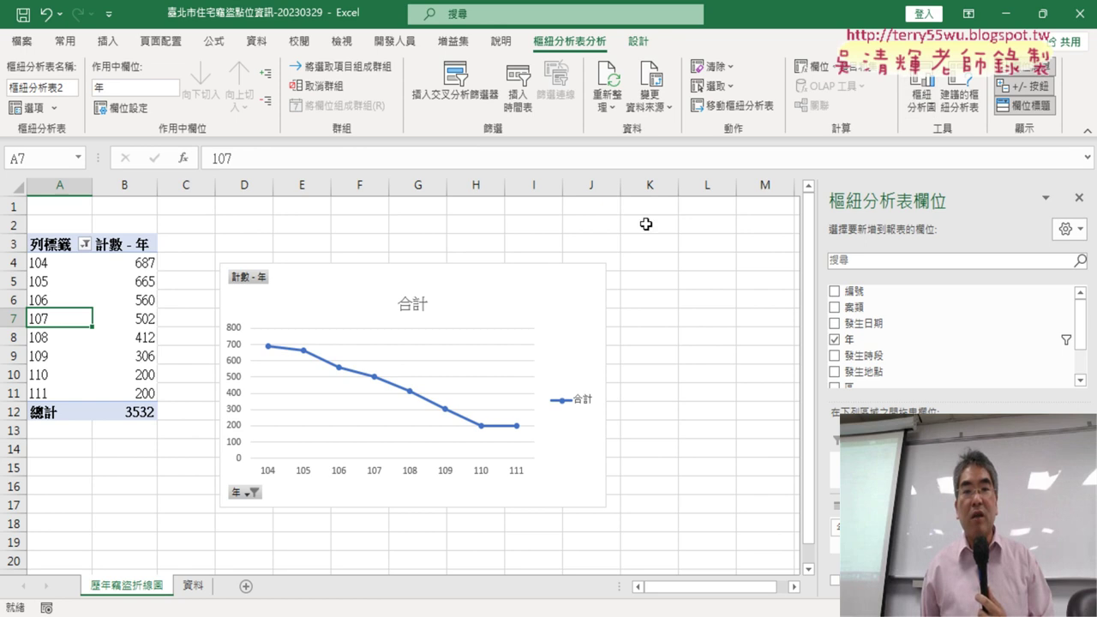
pyautogui.click(420, 304)
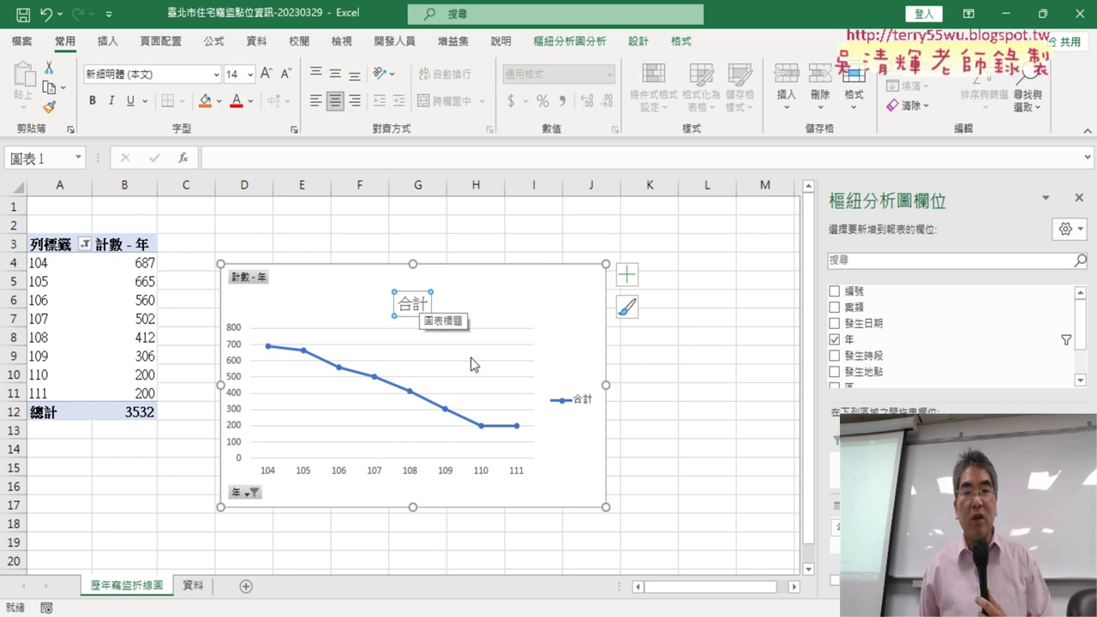
pyautogui.click(565, 403)
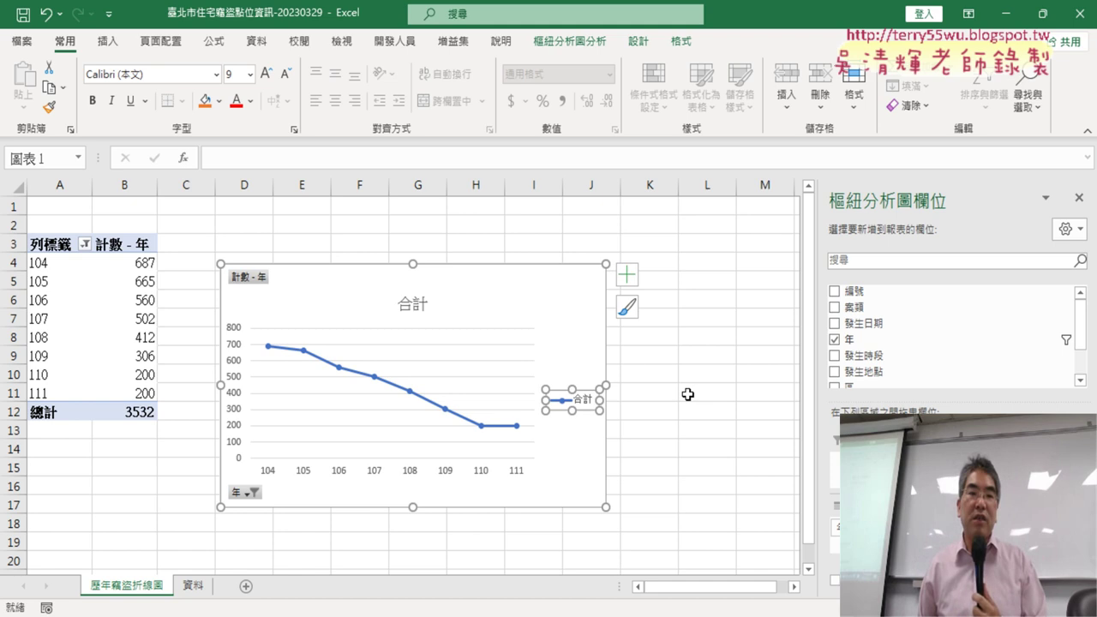
pyautogui.click(558, 287)
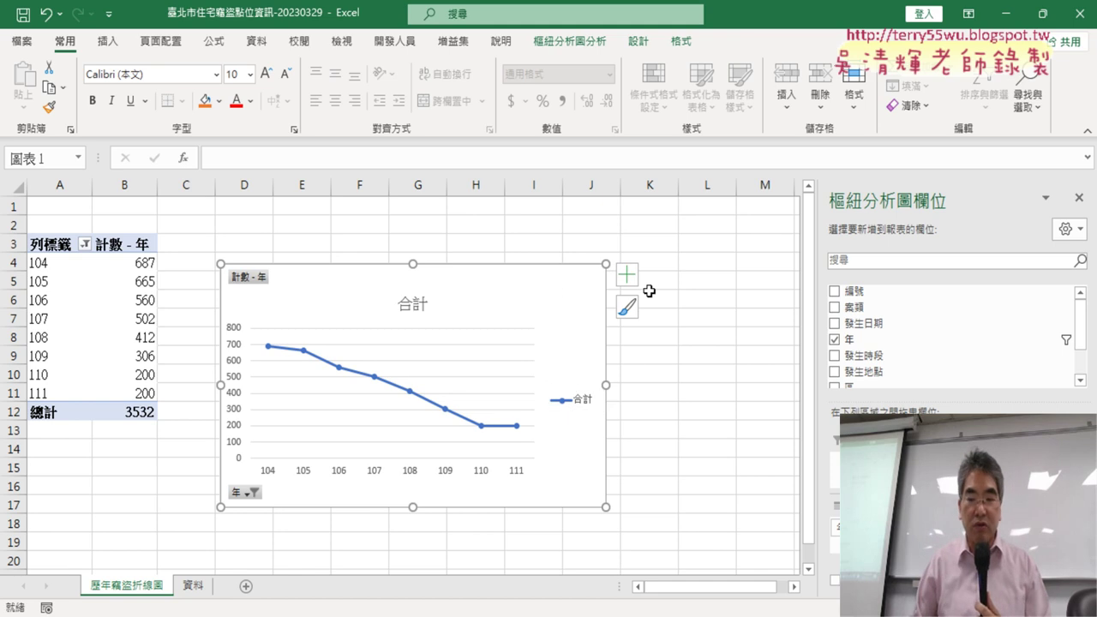
pyautogui.press('Delete')
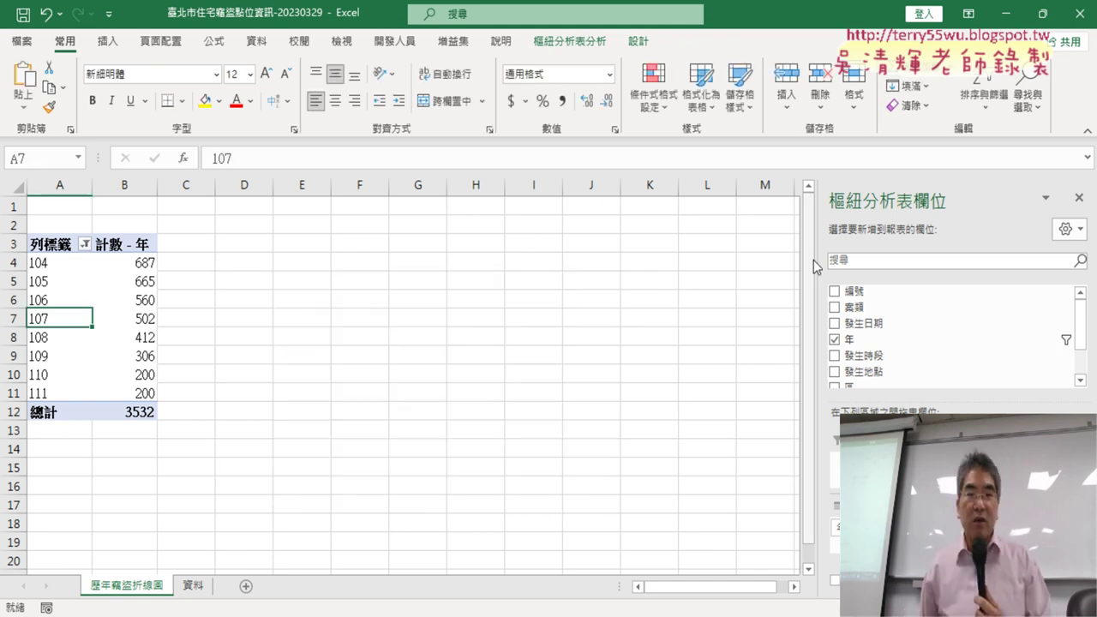
# - Start recording a macro named 樞紐圖, overwriting the existing 樞紐圖 macro
pyautogui.click(406, 45)
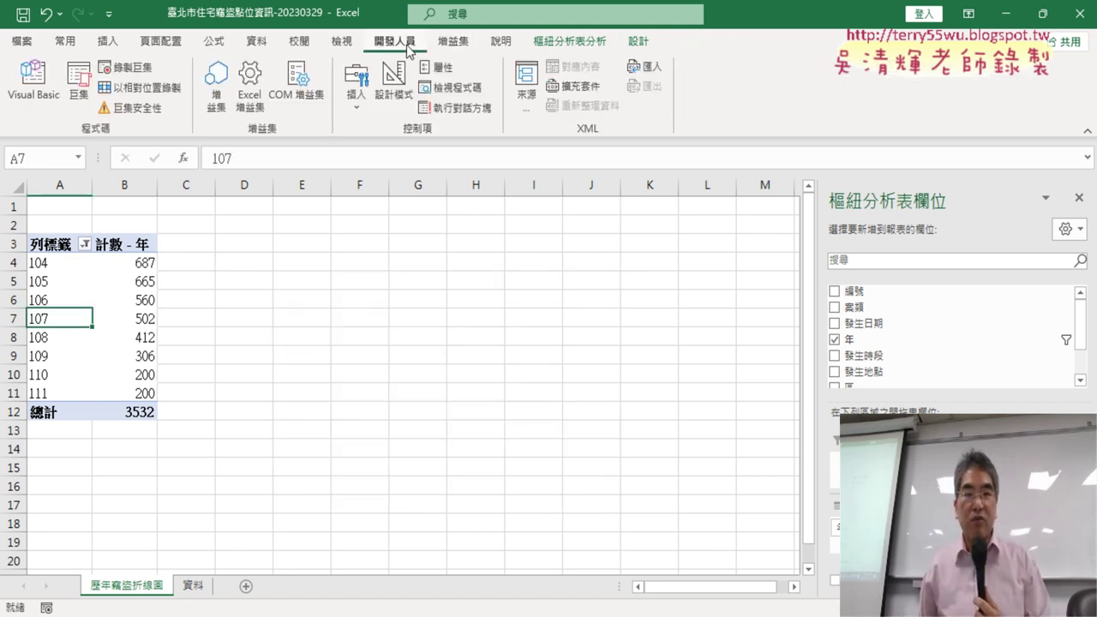
pyautogui.click(126, 67)
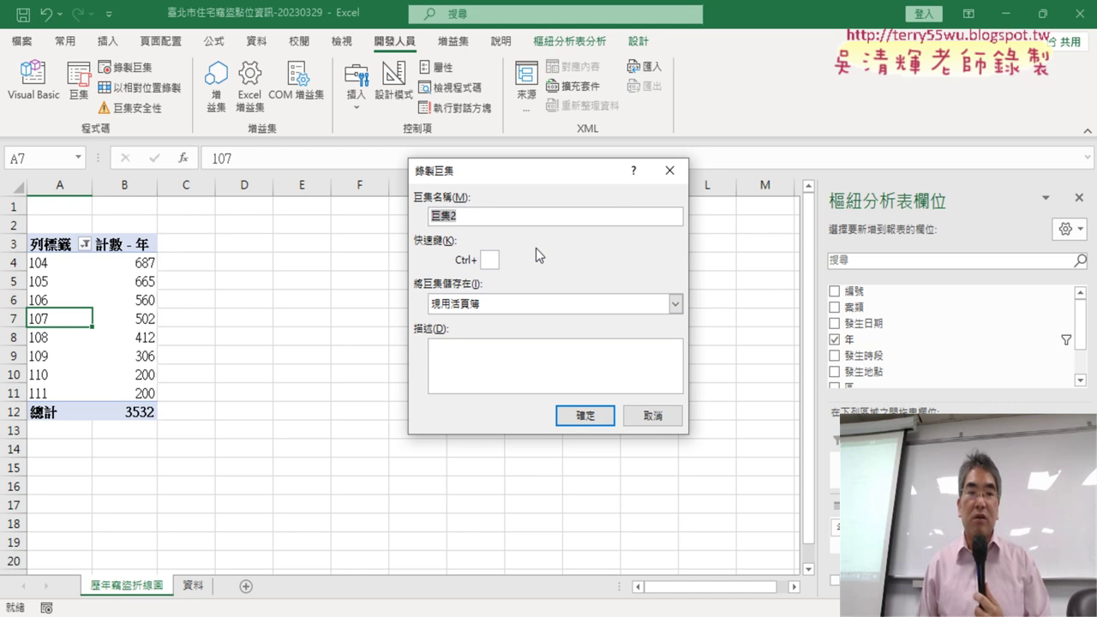
pyautogui.write('/')
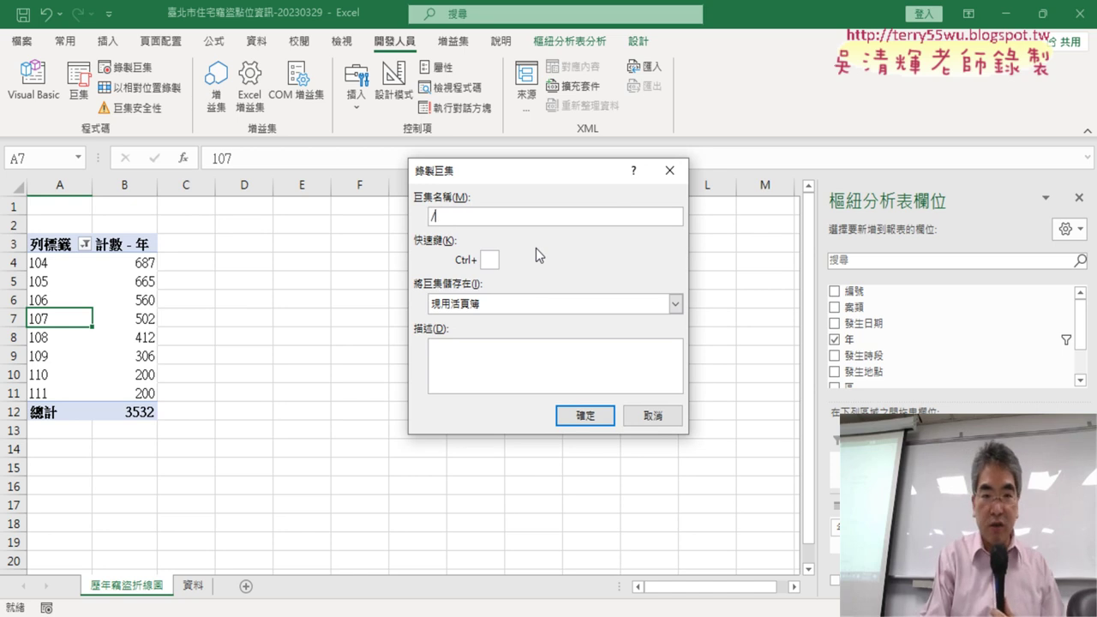
pyautogui.press('BackSpace')
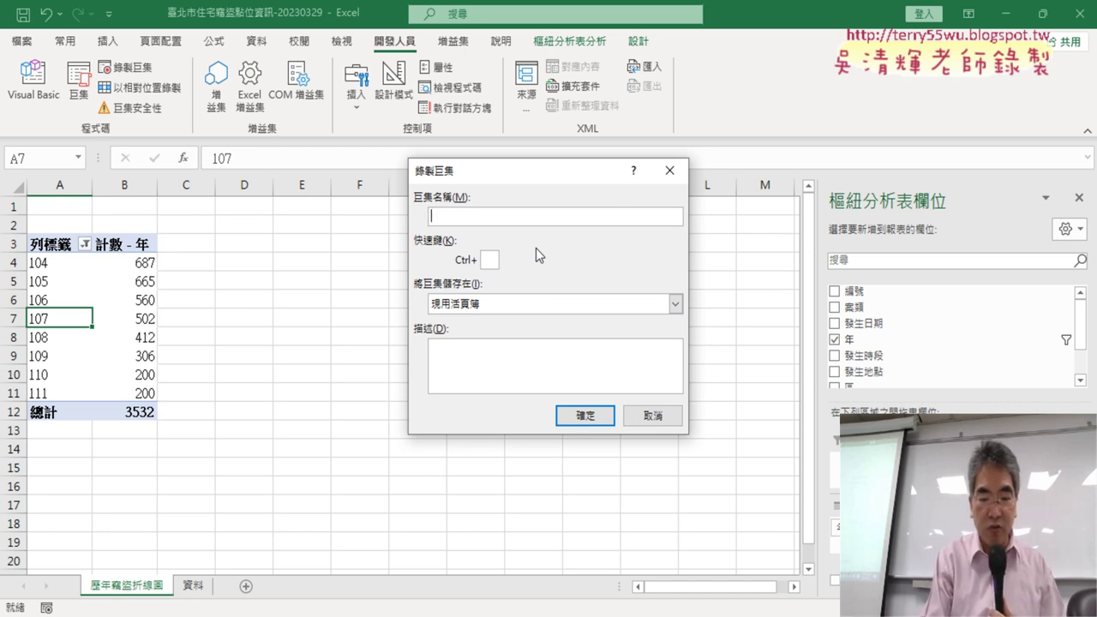
pyautogui.write('書')
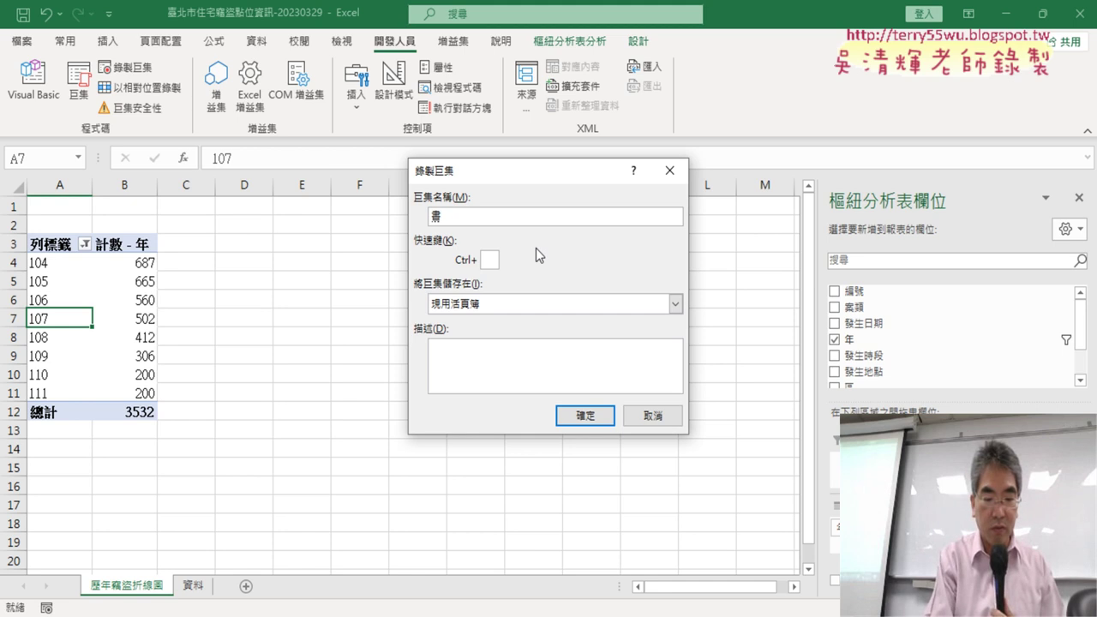
pyautogui.write('標題')
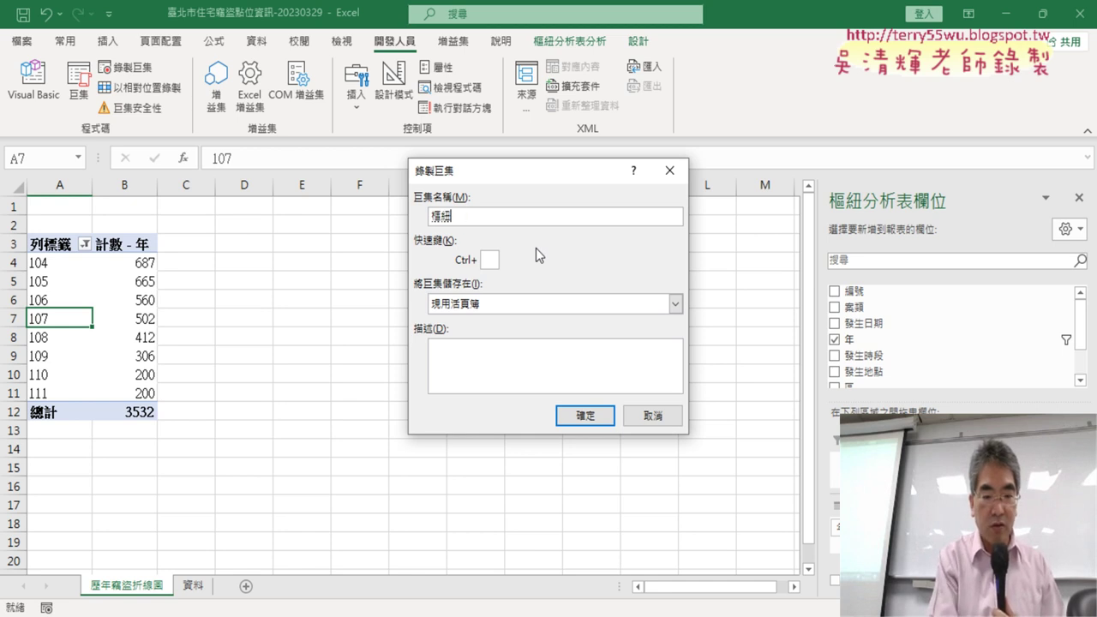
pyautogui.write('分')
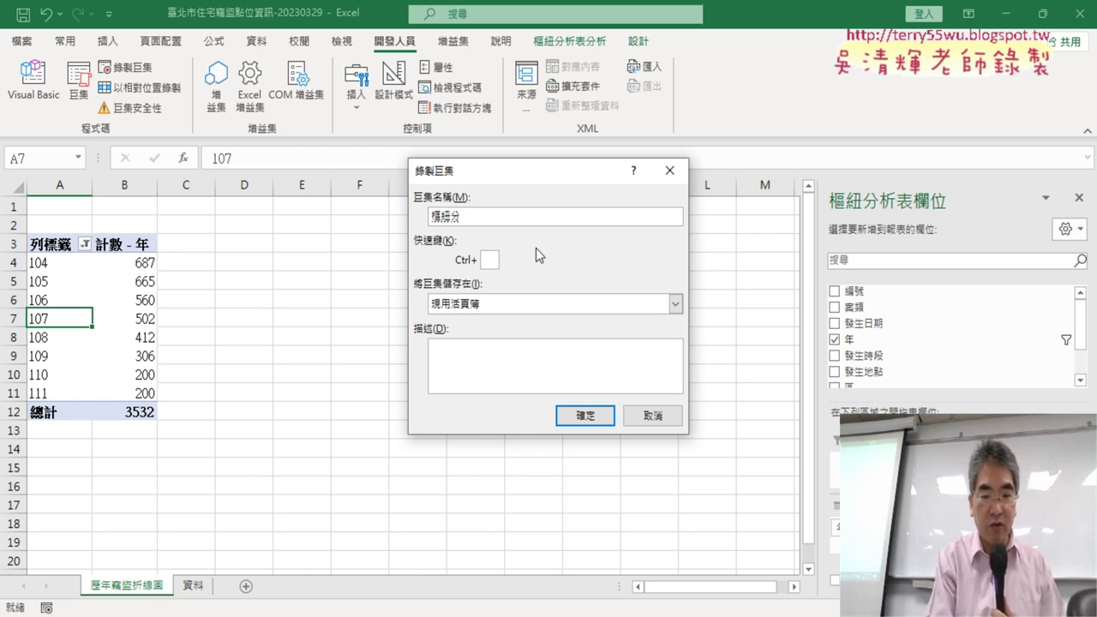
pyautogui.write('圖')
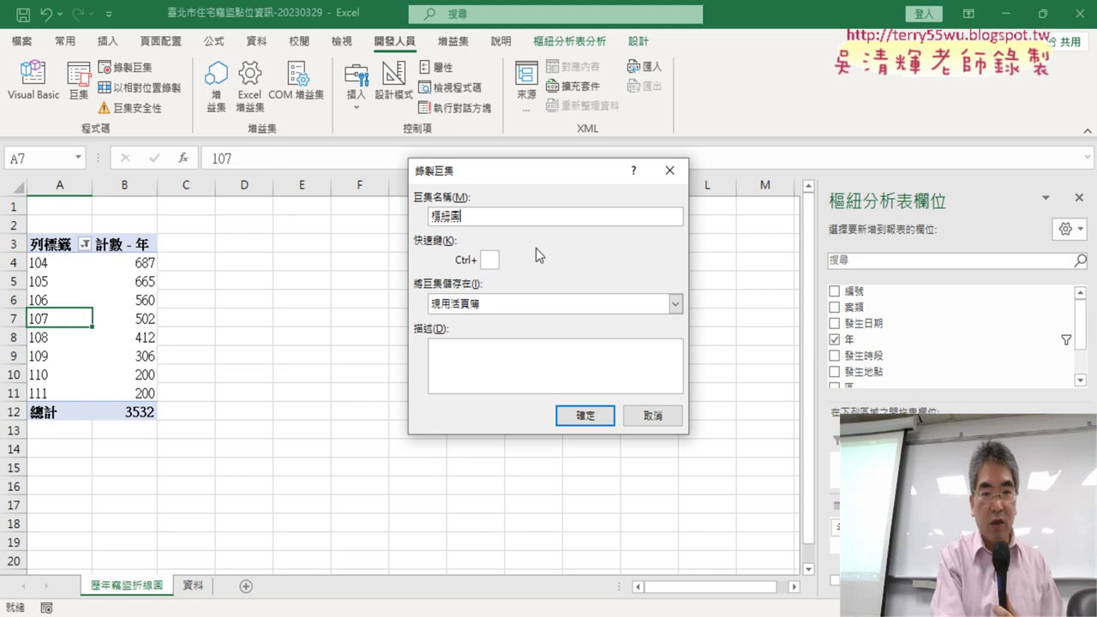
pyautogui.press('Return')
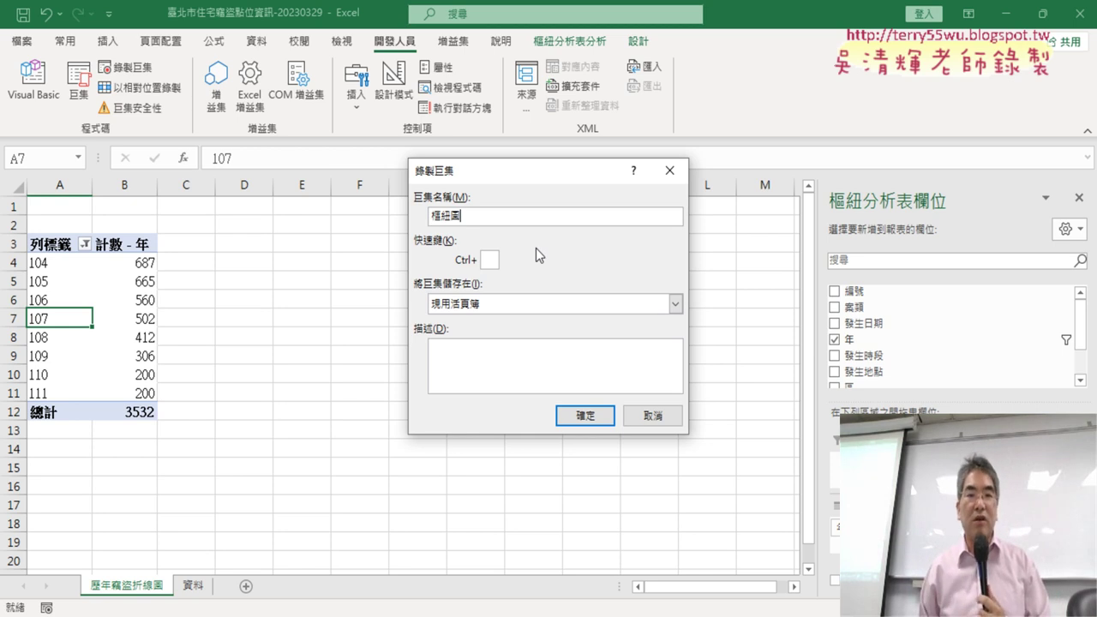
pyautogui.click(587, 416)
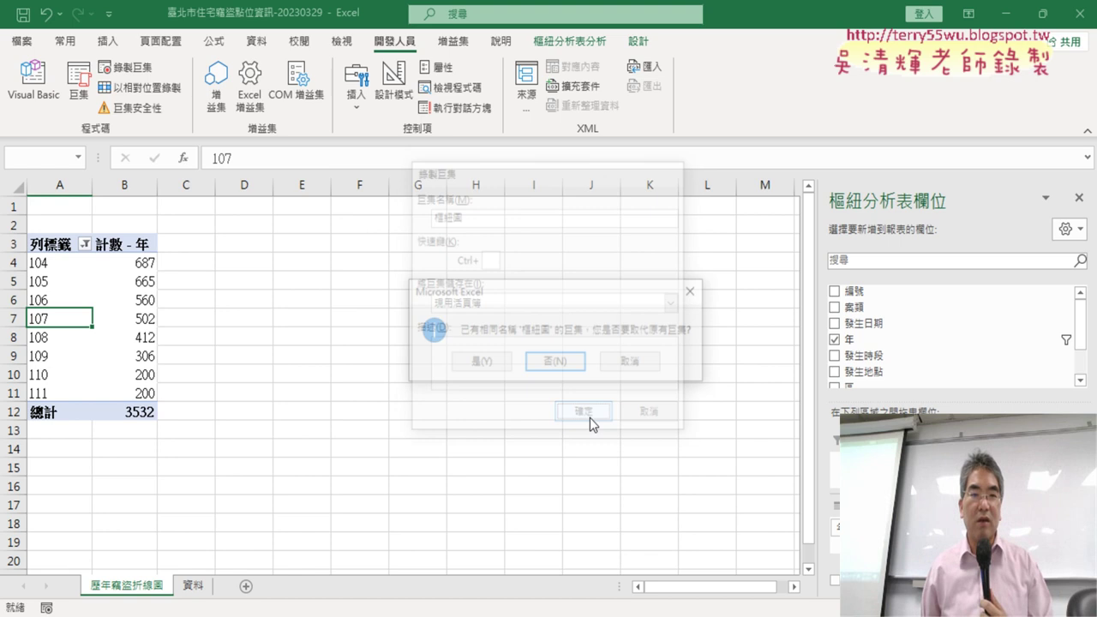
pyautogui.click(484, 364)
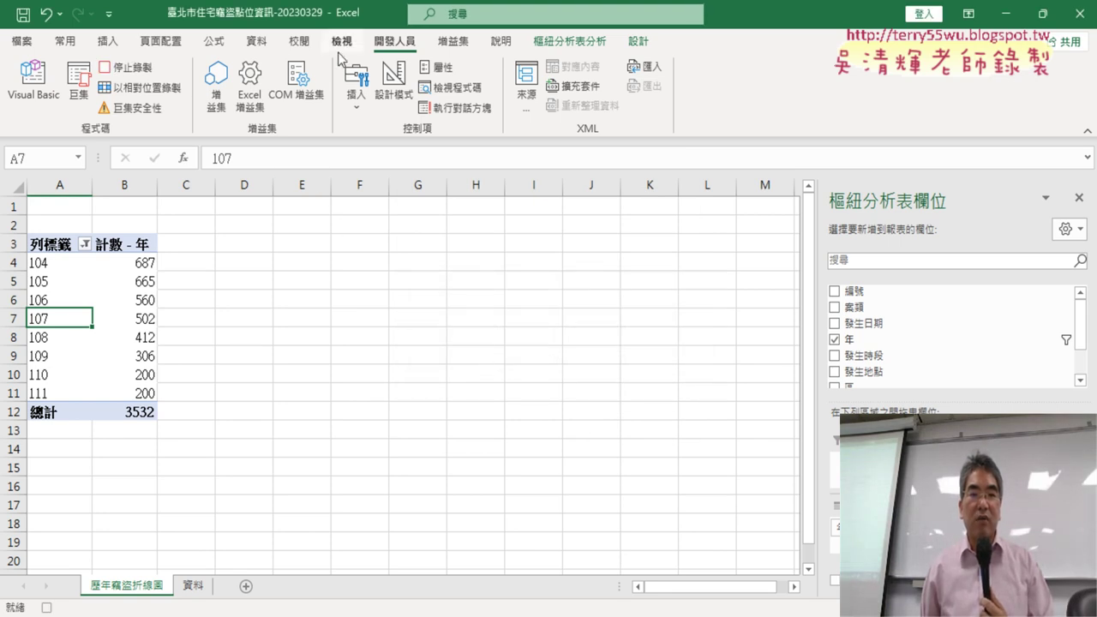
# - Start a PivotChart from the burglary pivot table and choose the Line with Markers type
pyautogui.click(579, 44)
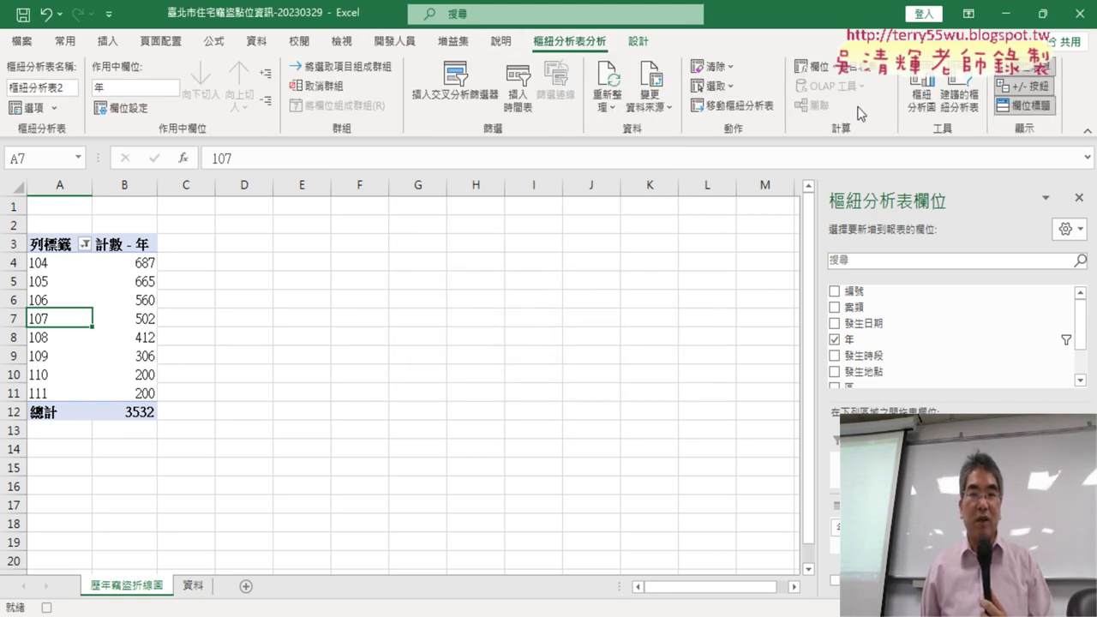
pyautogui.click(922, 104)
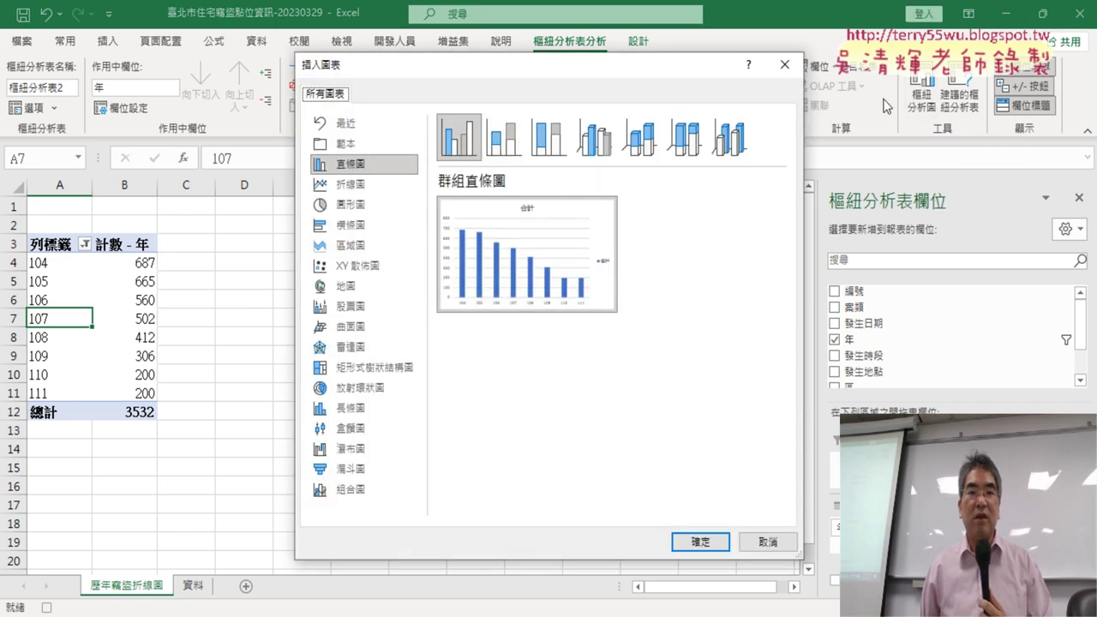
pyautogui.click(349, 184)
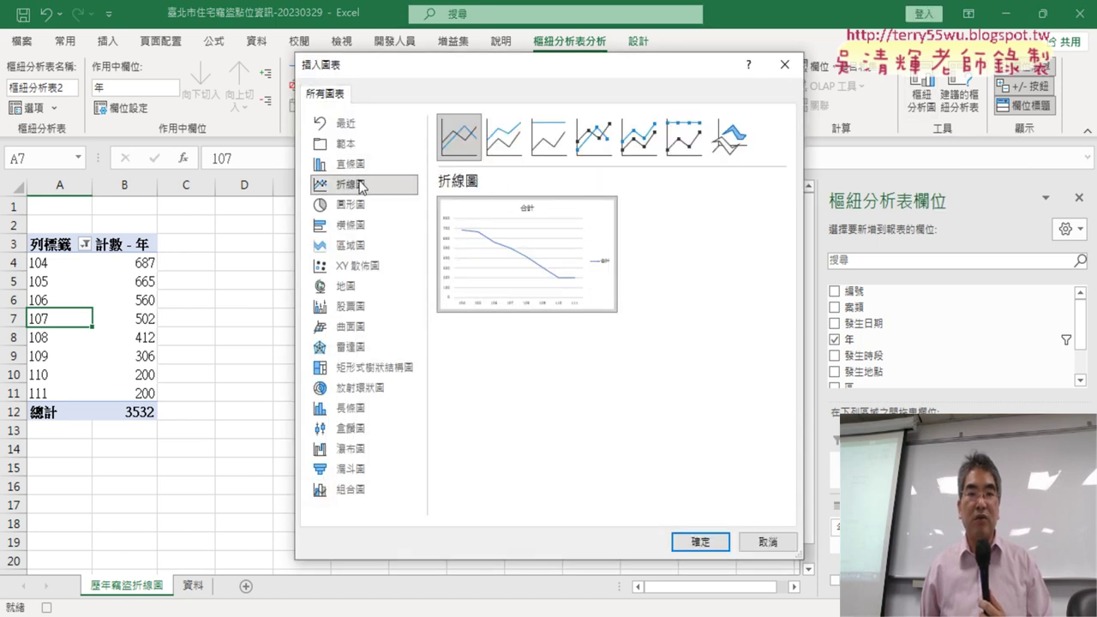
pyautogui.click(603, 143)
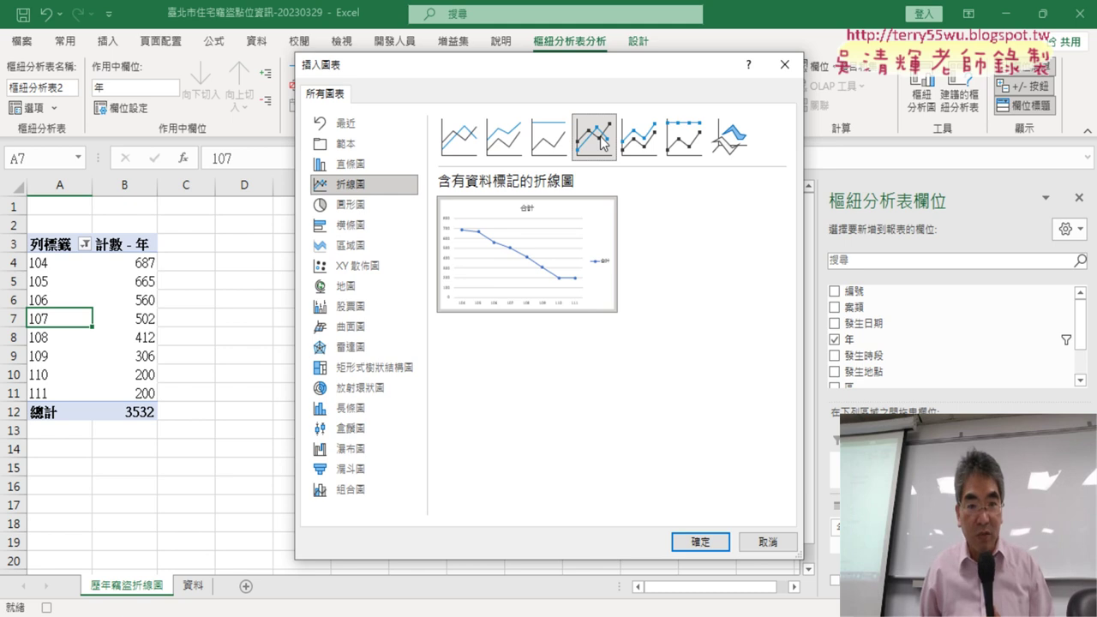
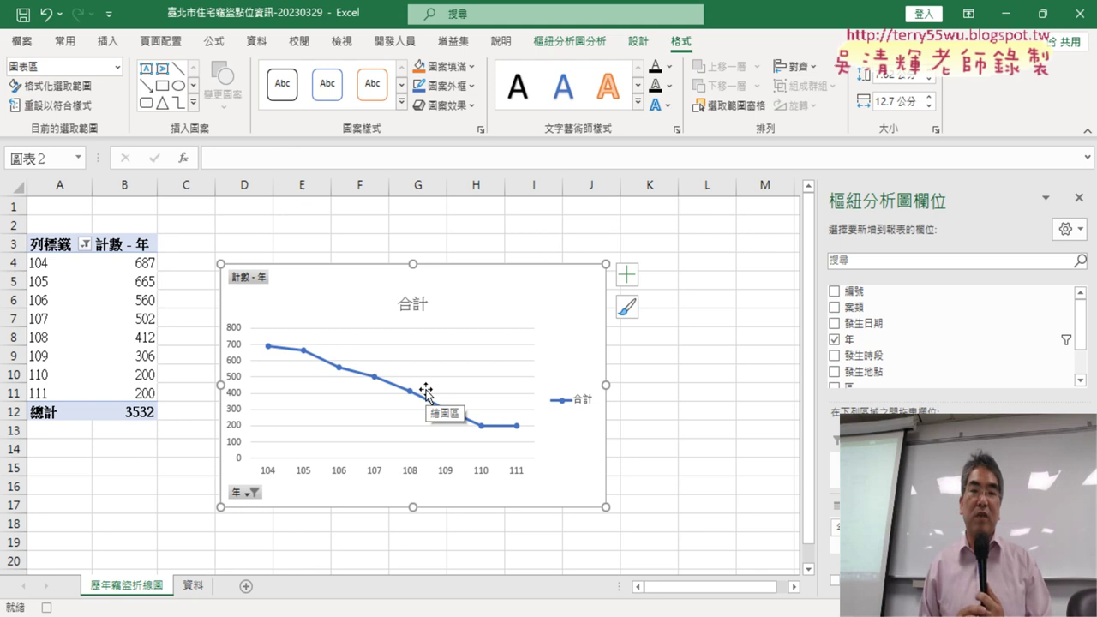
# - Replace the chart title 合計 with 歷年竊盜折線圖, entered through the Zhuyin input method
pyautogui.click(408, 307)
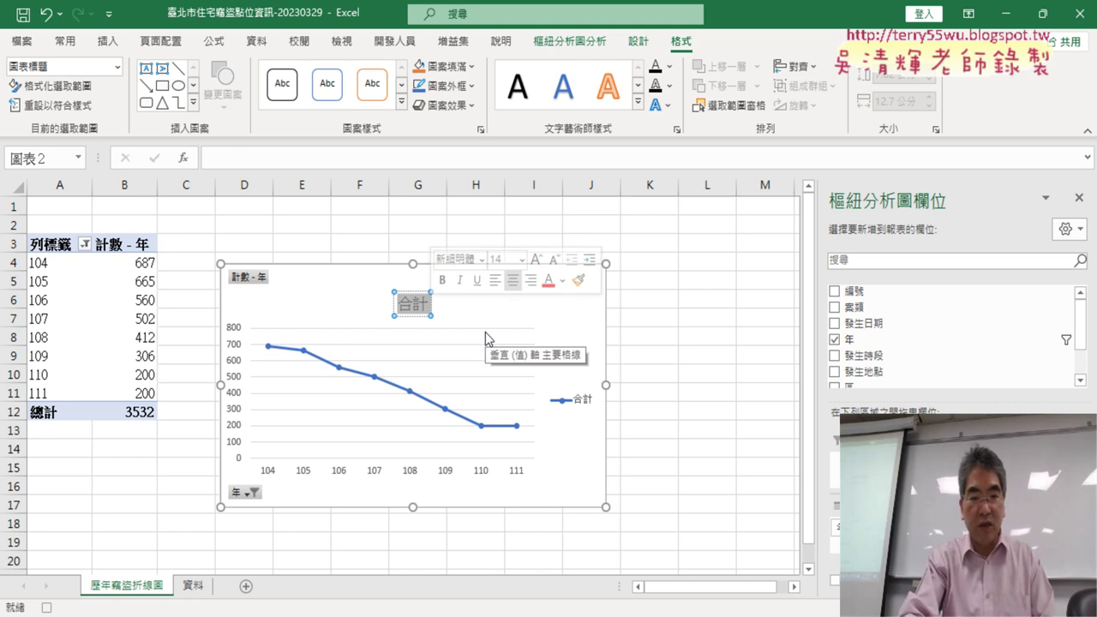
pyautogui.write('利一')
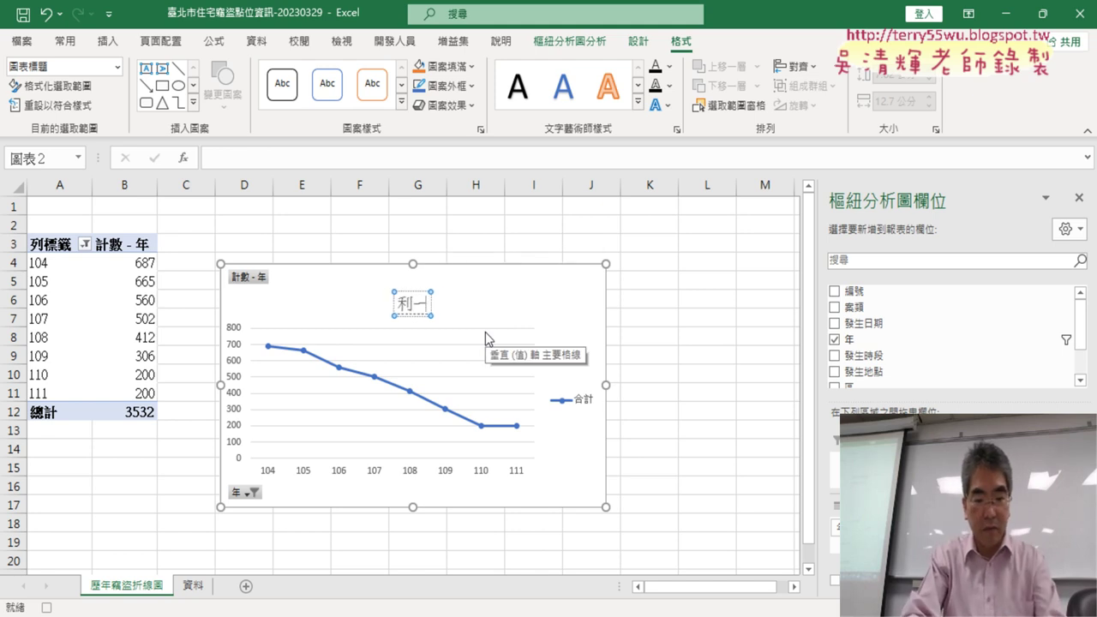
pyautogui.write('ㄋ一ㄡ')
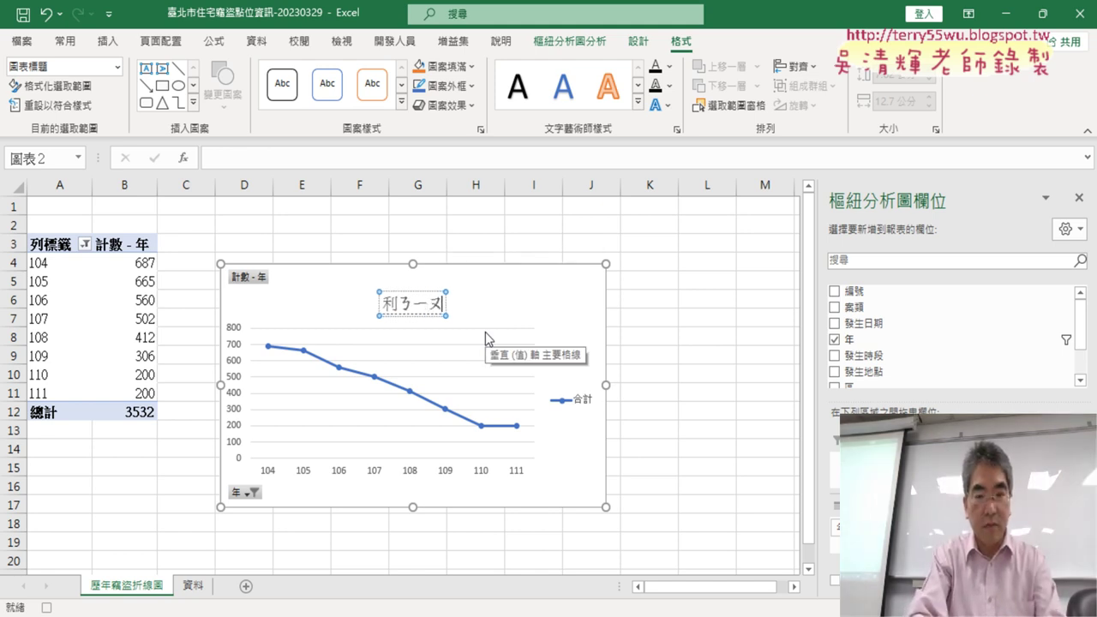
pyautogui.write('6')
pyautogui.press('BackSpace')
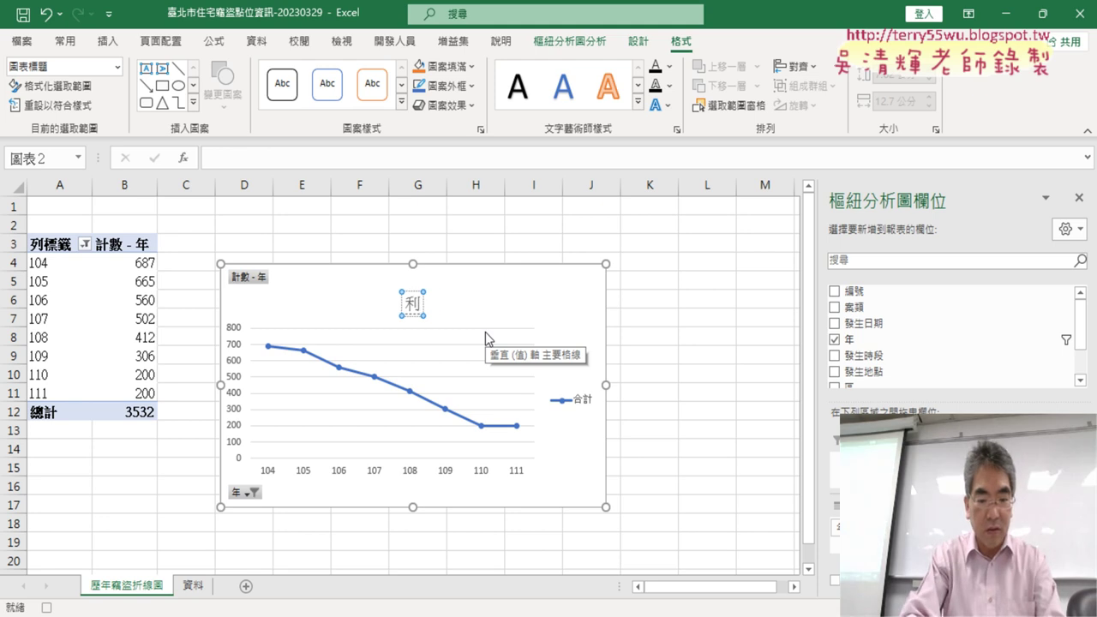
pyautogui.write('ㄋㄧㄢ6ㄑㄧㄝ')
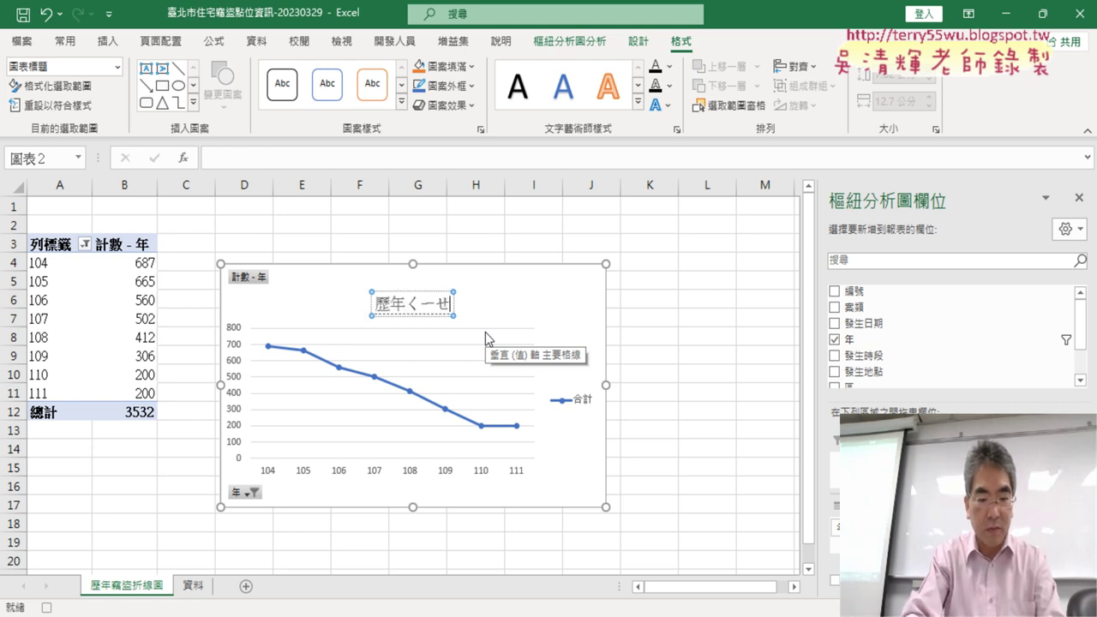
pyautogui.write('4ㄉㄠ4ㄓㄜ6ㄒㄧㄢ4ㄊㄨ')
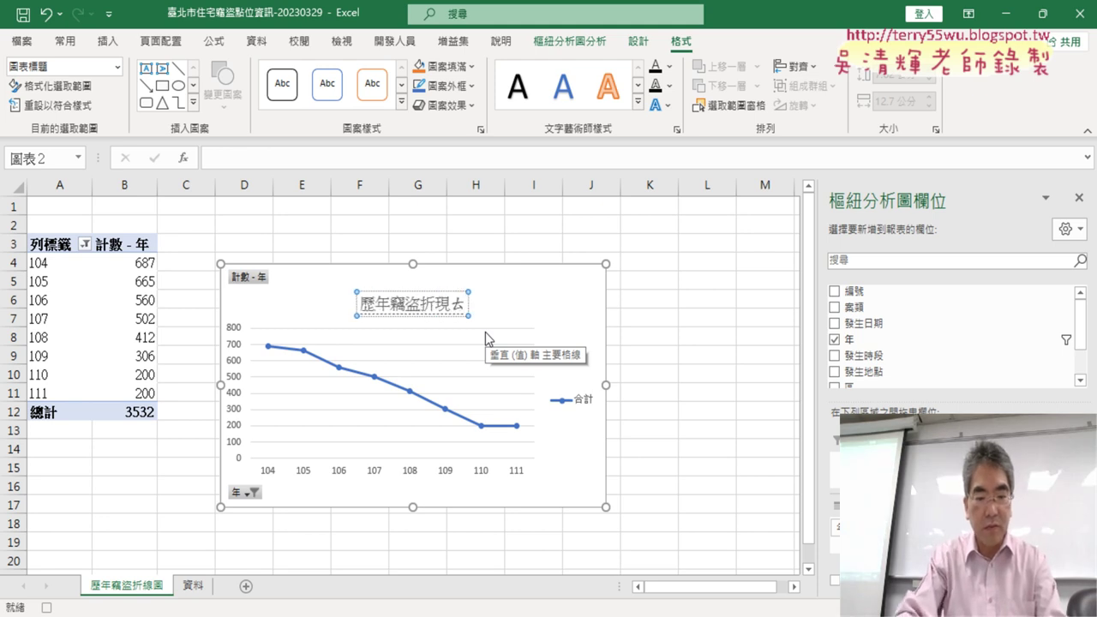
pyautogui.write('6')
pyautogui.press('Return')
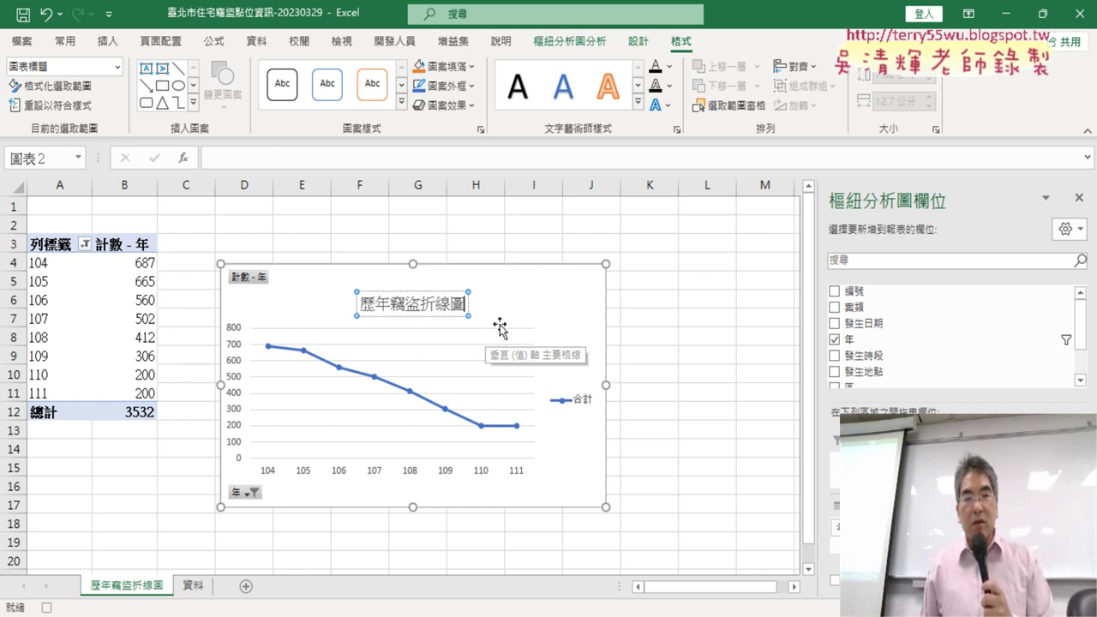
pyautogui.click(382, 292)
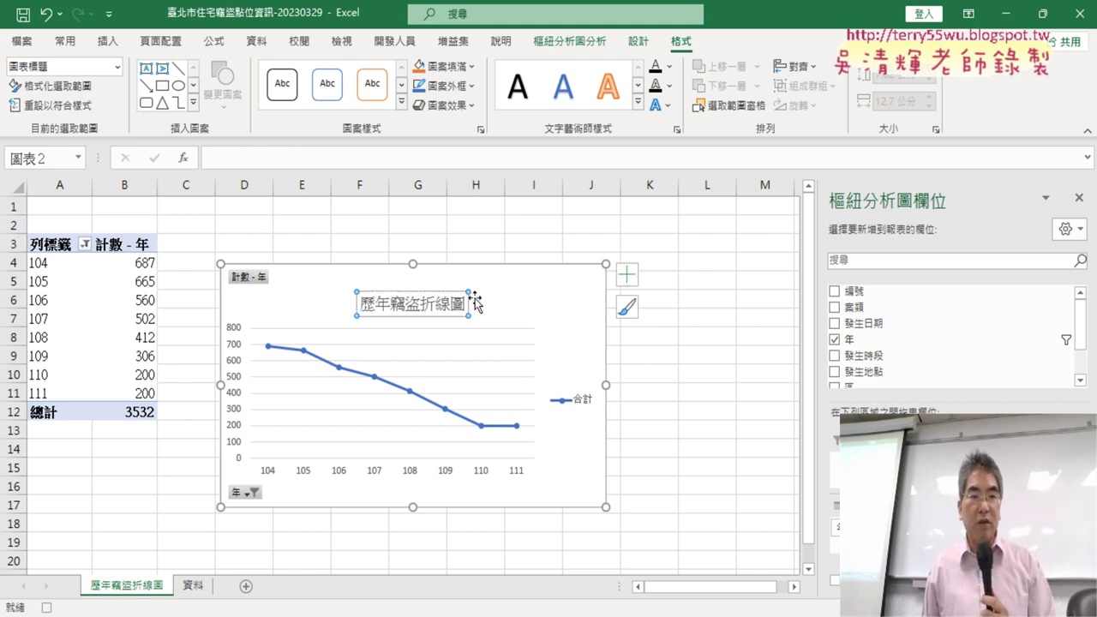
# - Format the chart title as bold 20 pt text
pyautogui.click(65, 41)
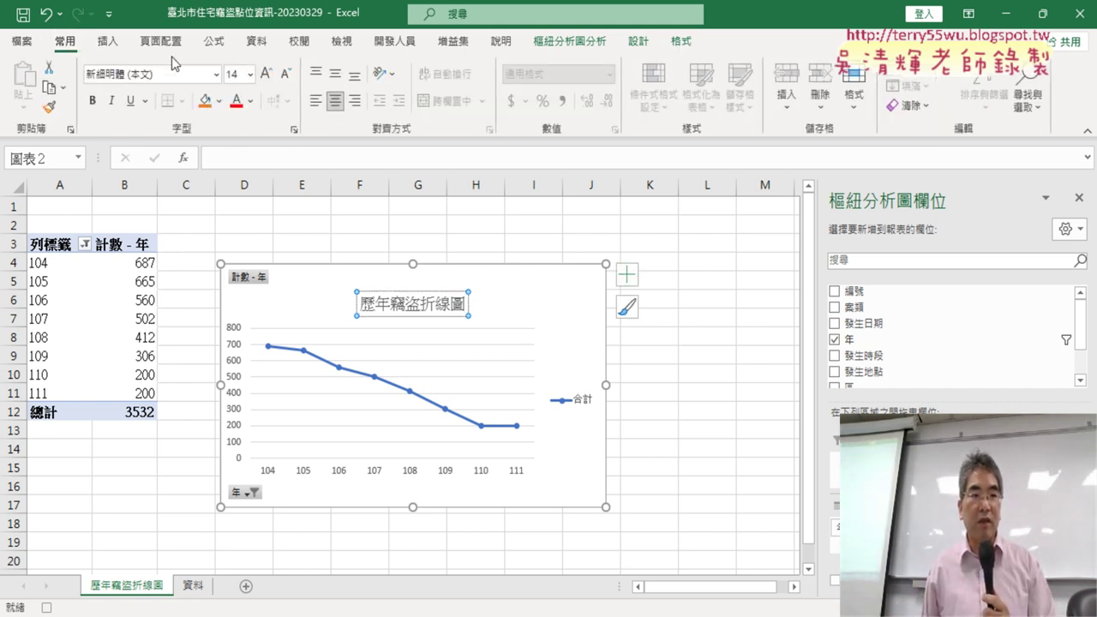
pyautogui.click(250, 74)
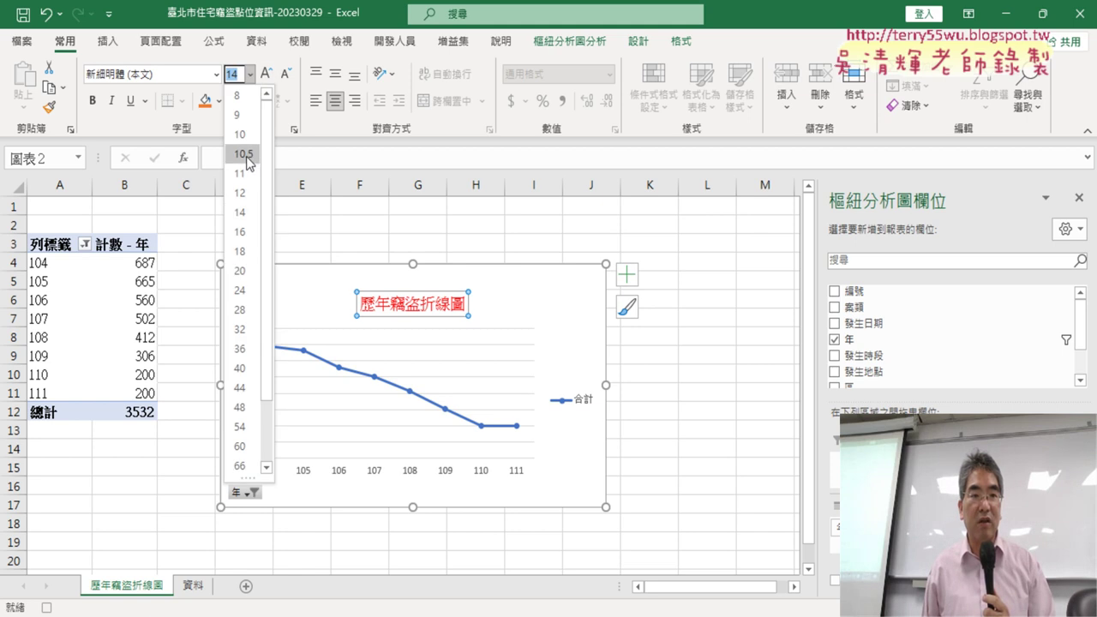
pyautogui.click(246, 271)
pyautogui.click(95, 101)
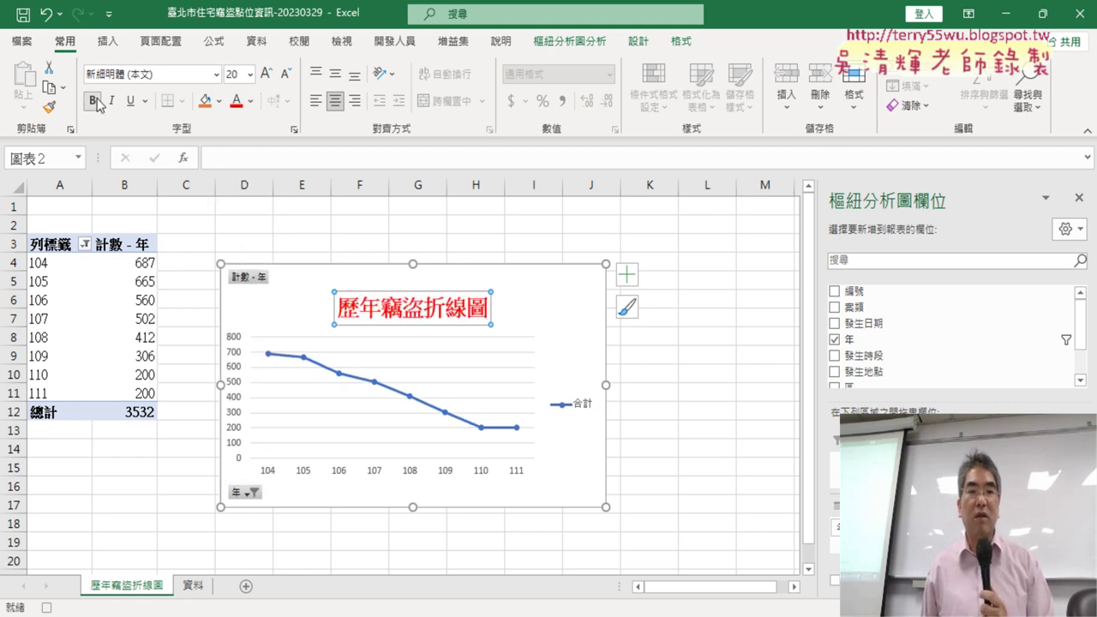
# - Delete the chart legend, then delete the chart itself
pyautogui.click(573, 410)
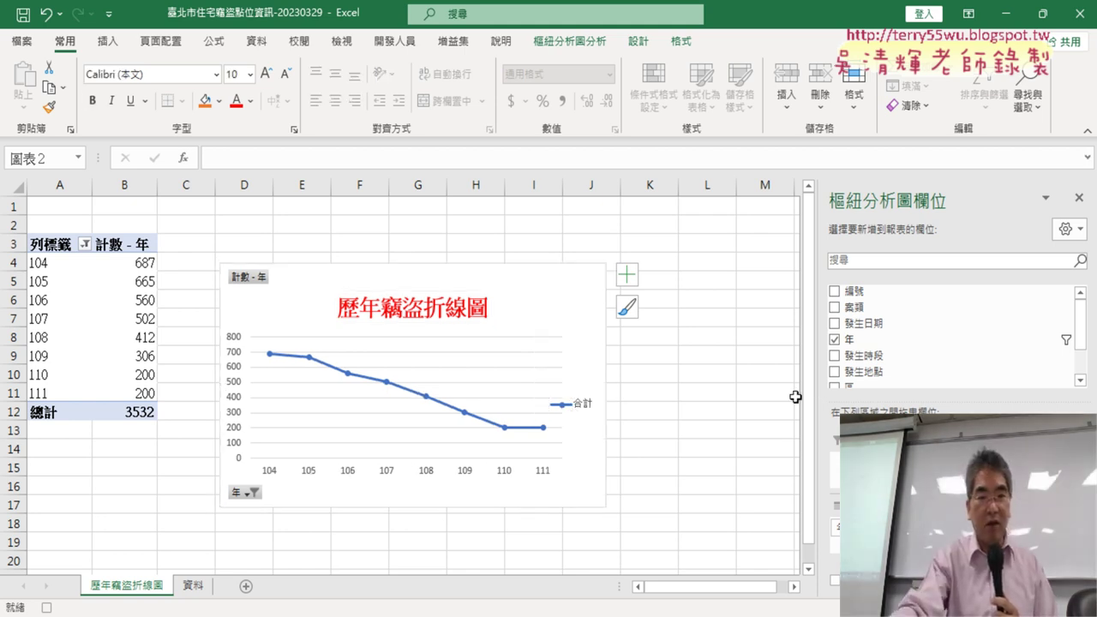
pyautogui.press('Delete')
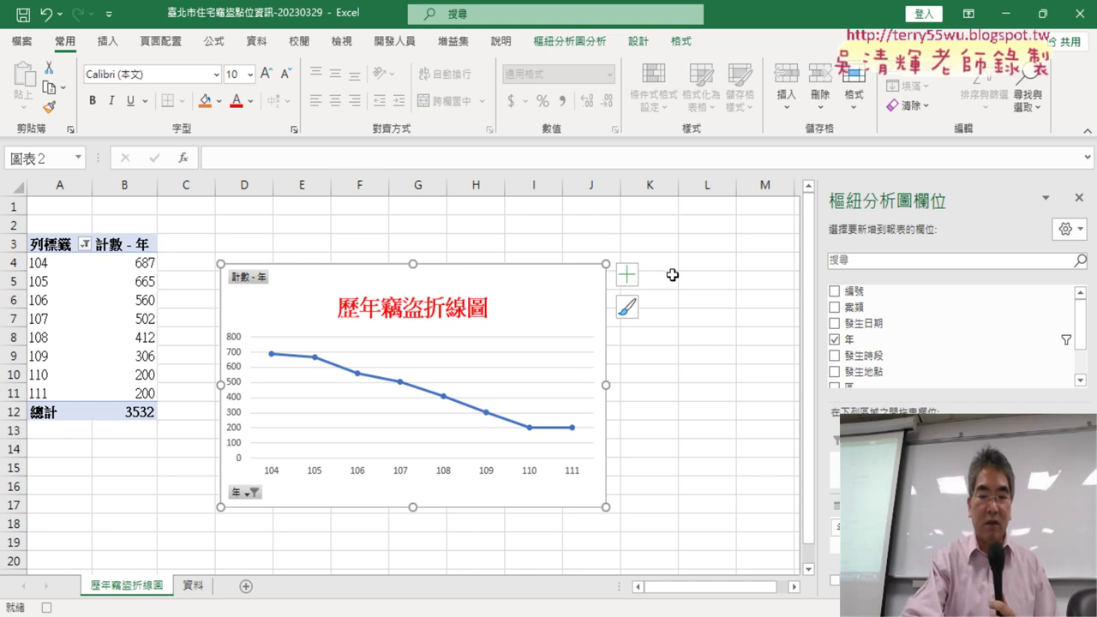
pyautogui.press('Delete')
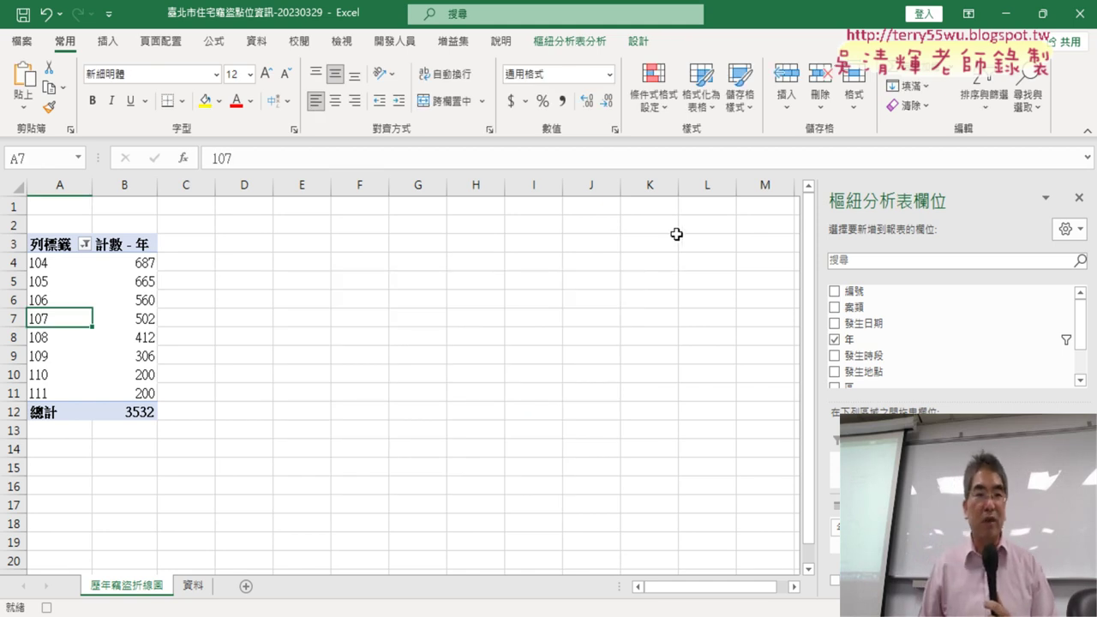
# - Stop the macro recording from the Developer tab and bring up the Macros list
pyautogui.click(395, 41)
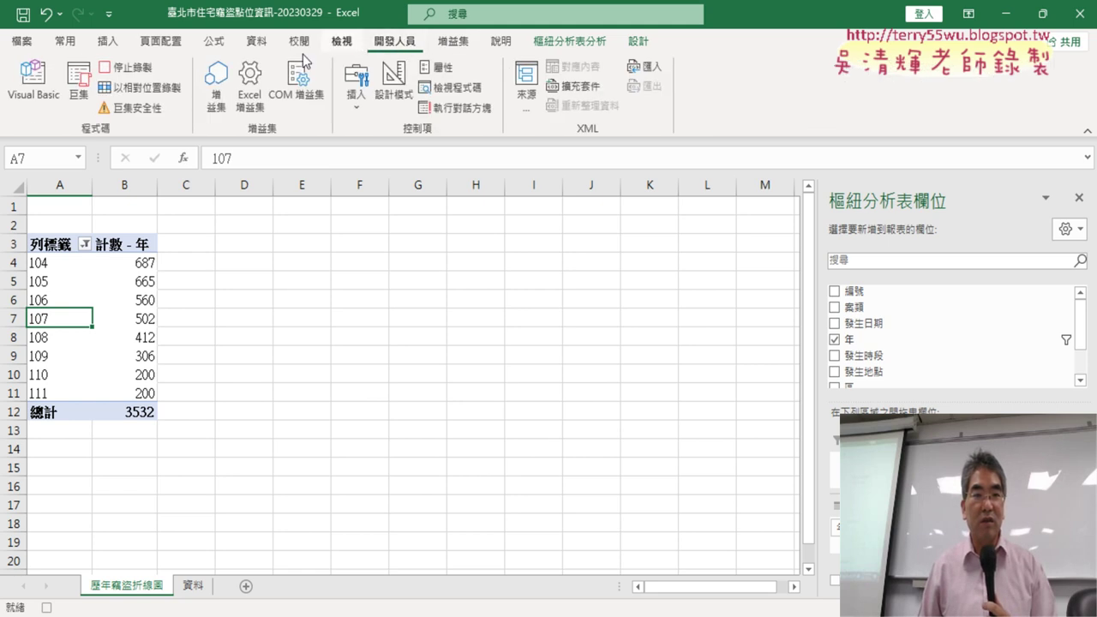
pyautogui.click(119, 69)
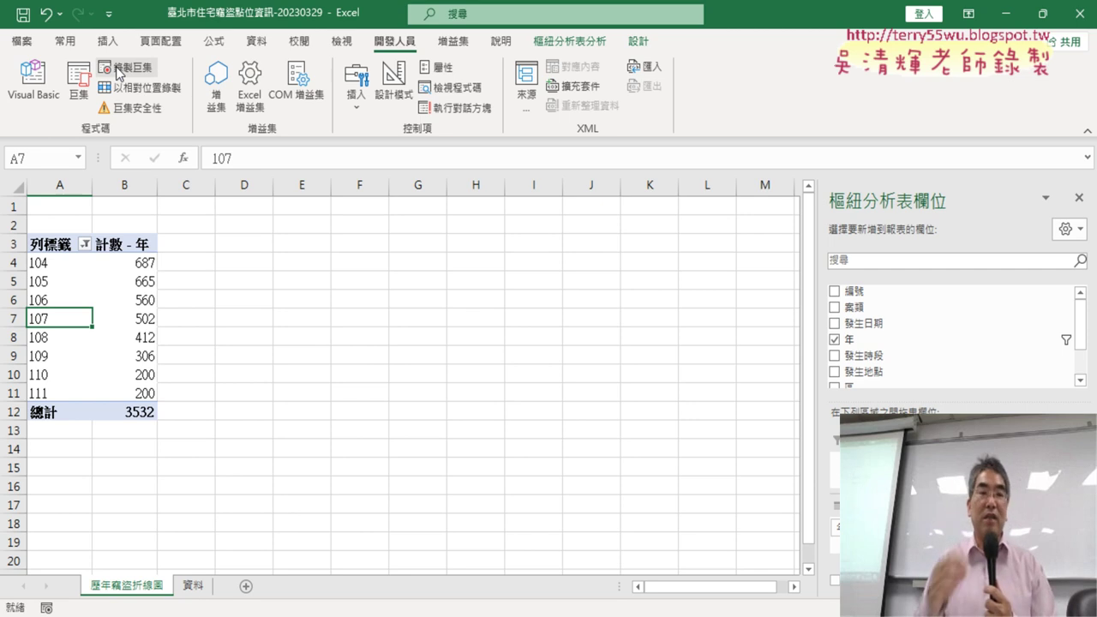
pyautogui.click(90, 88)
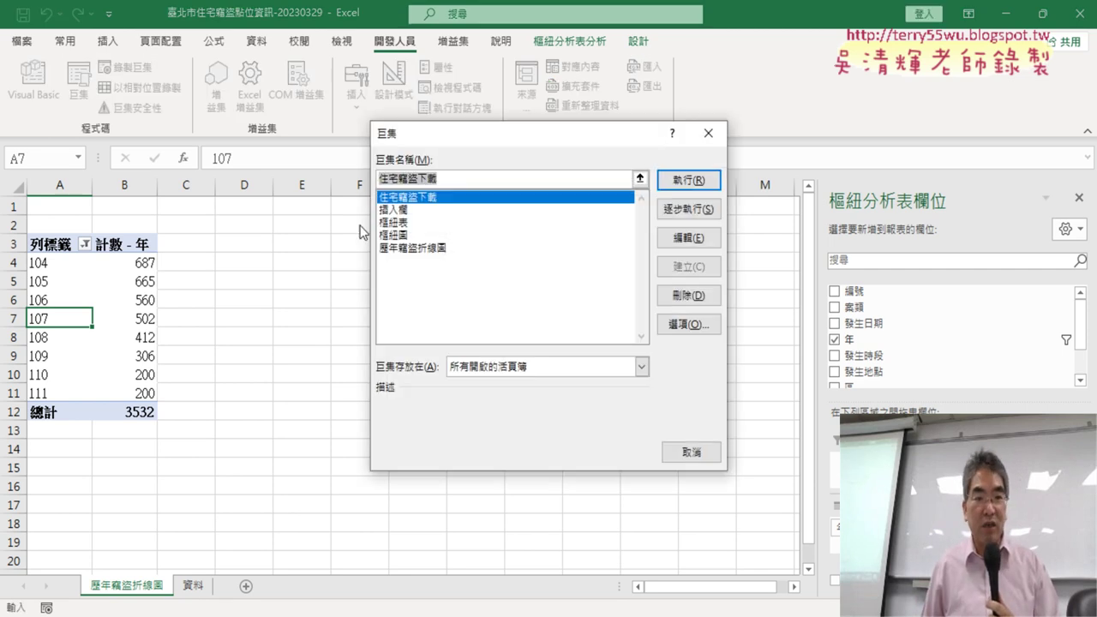
# - Open the 樞紐圖 macro for editing and clear its breakpoint
pyautogui.click(401, 239)
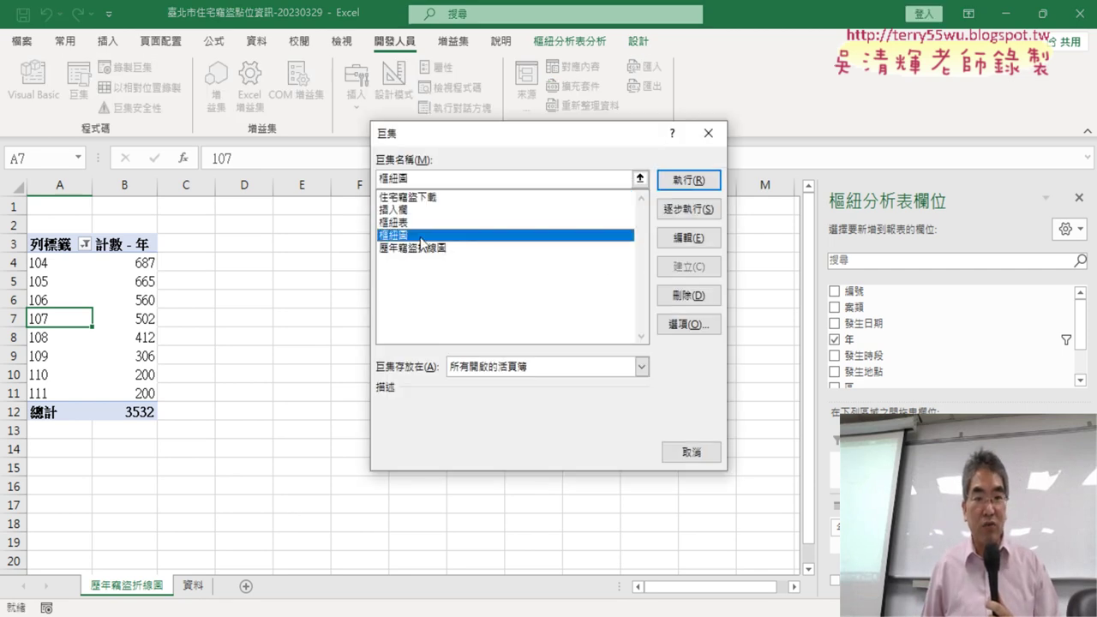
pyautogui.click(682, 240)
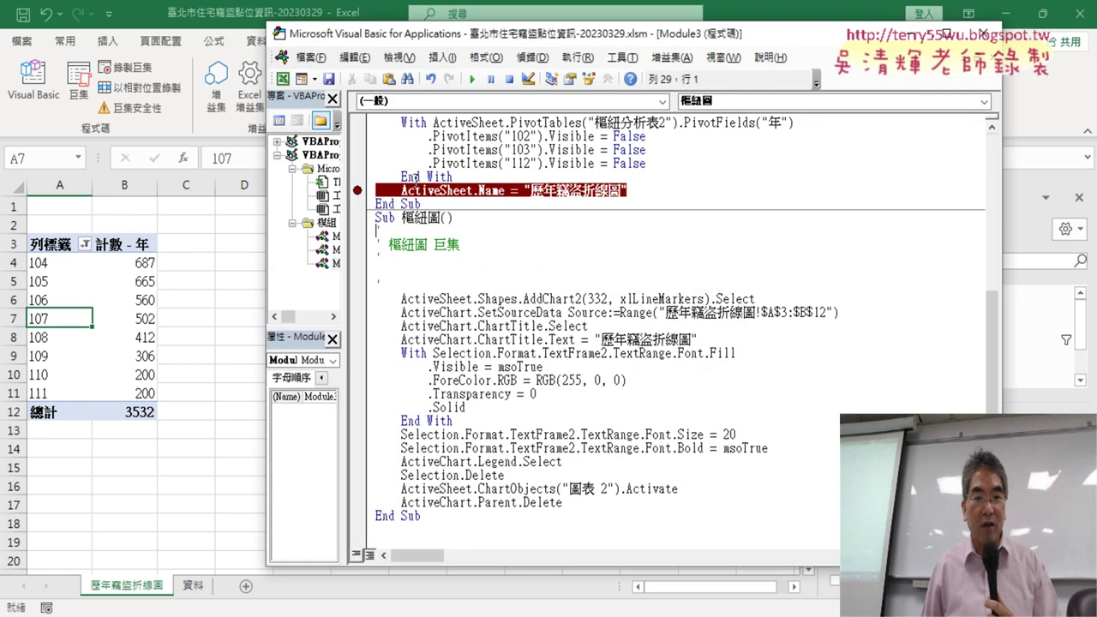
pyautogui.click(359, 190)
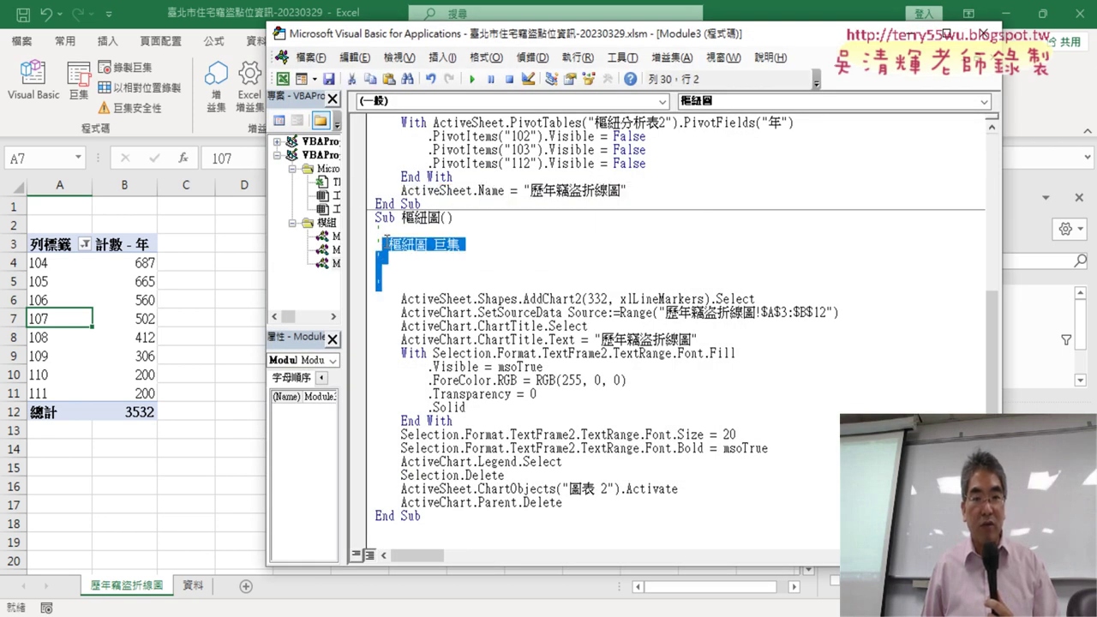
# - Delete the comment lines and the final two chart-deleting lines from the macro
pyautogui.moveTo(409, 281); pyautogui.dragTo(377, 228)
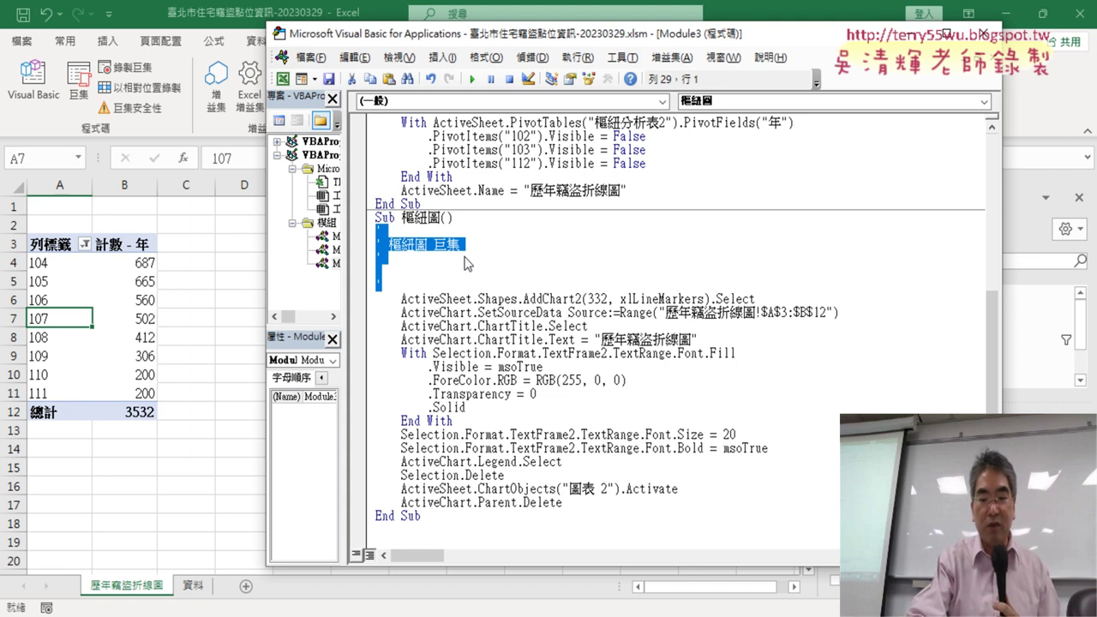
pyautogui.press('Delete')
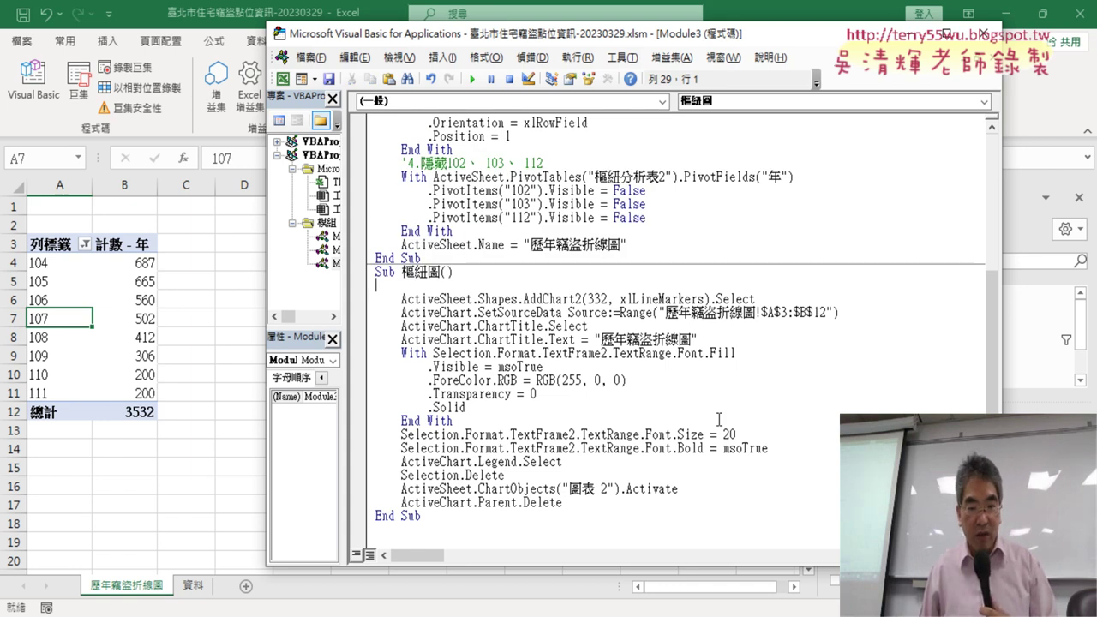
pyautogui.moveTo(574, 504); pyautogui.dragTo(367, 491)
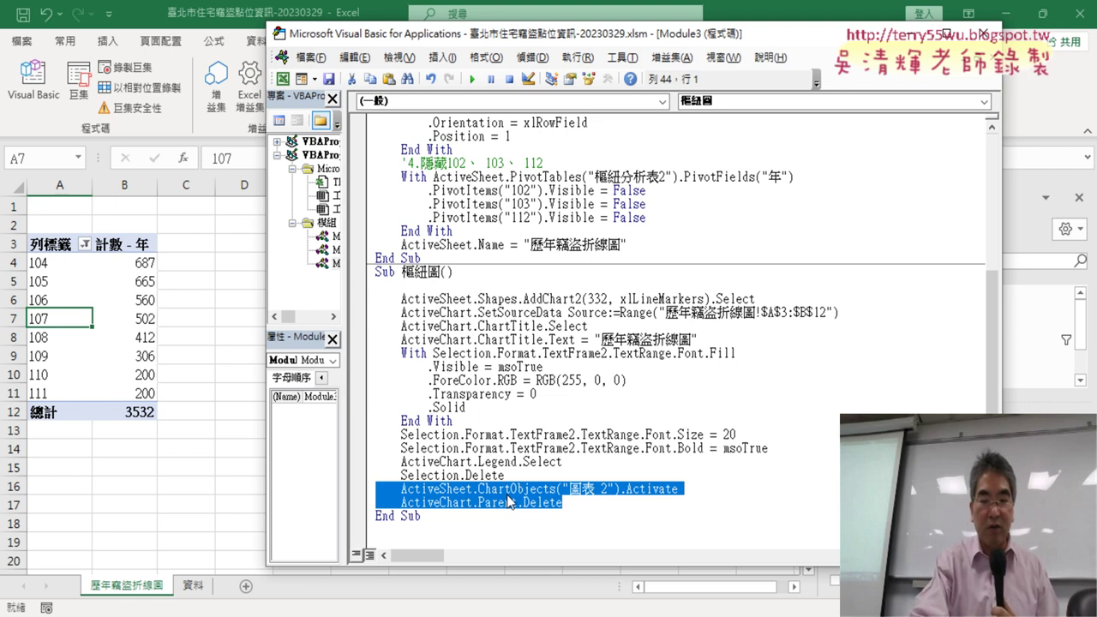
pyautogui.press('BackSpace')
pyautogui.press('BackSpace')
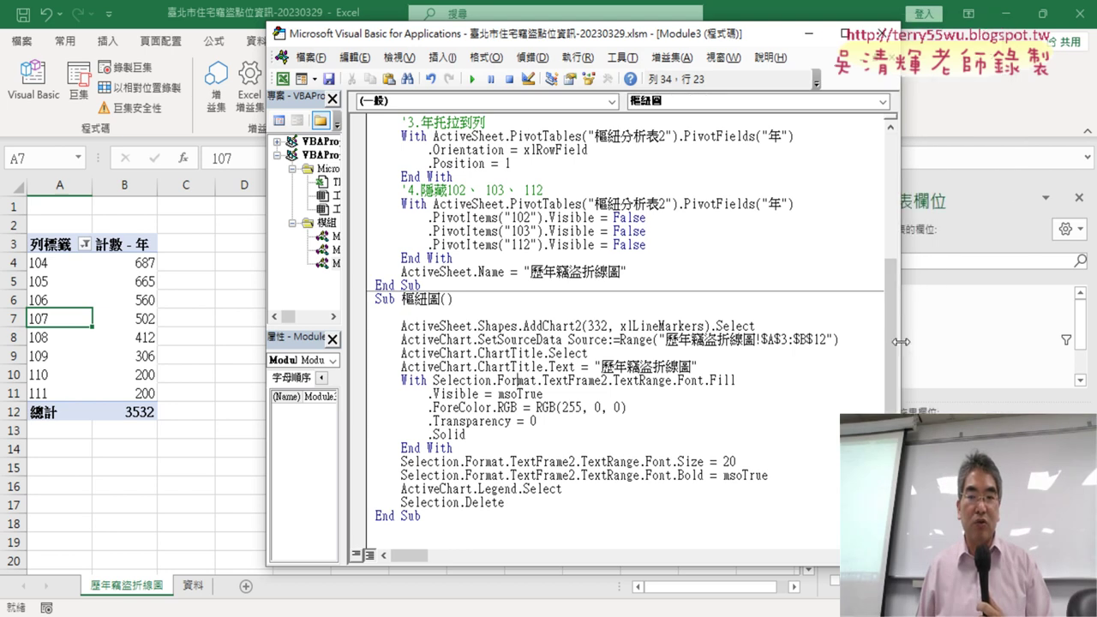
# - Arrange the VBA window beside the sheet and run the 樞紐圖 macro
pyautogui.moveTo(1000, 354); pyautogui.dragTo(873, 352)
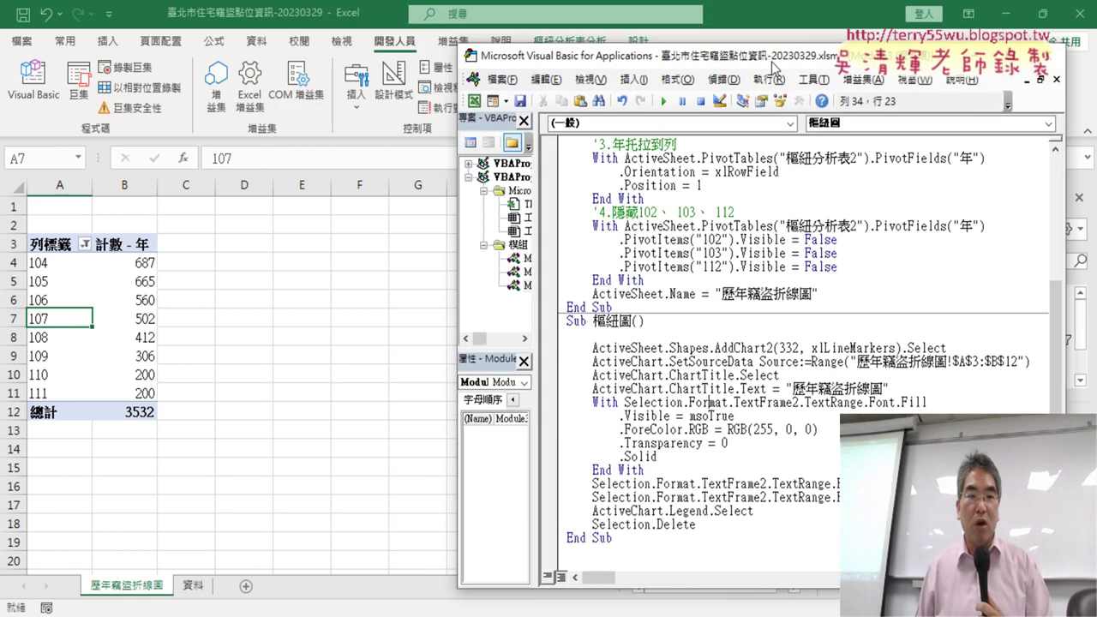
pyautogui.moveTo(580, 45); pyautogui.dragTo(868, 63)
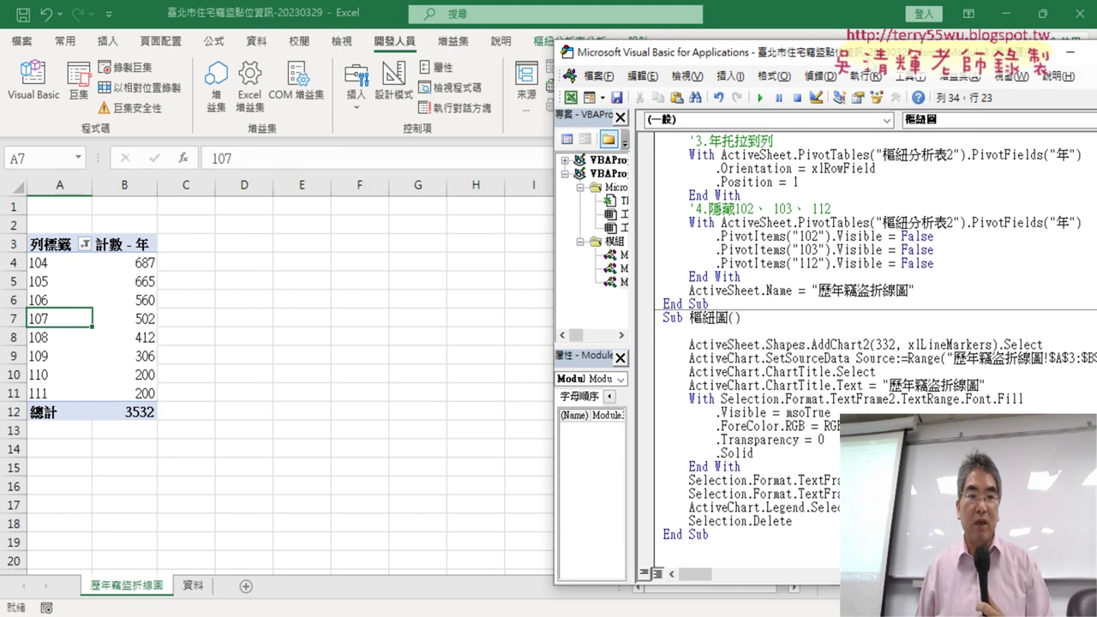
pyautogui.click(746, 440)
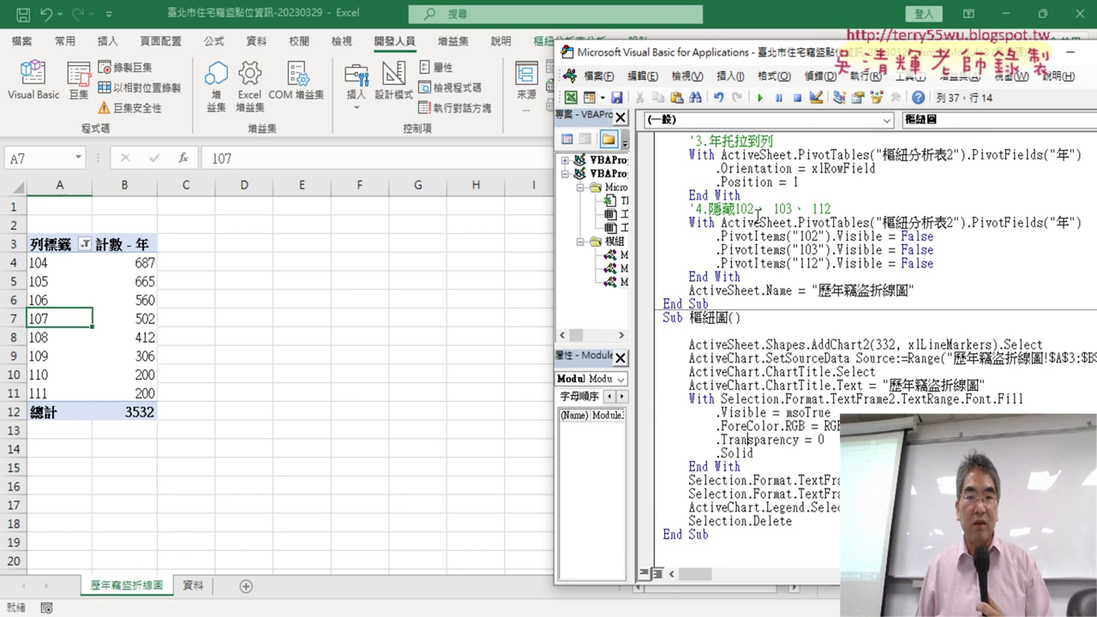
pyautogui.click(762, 98)
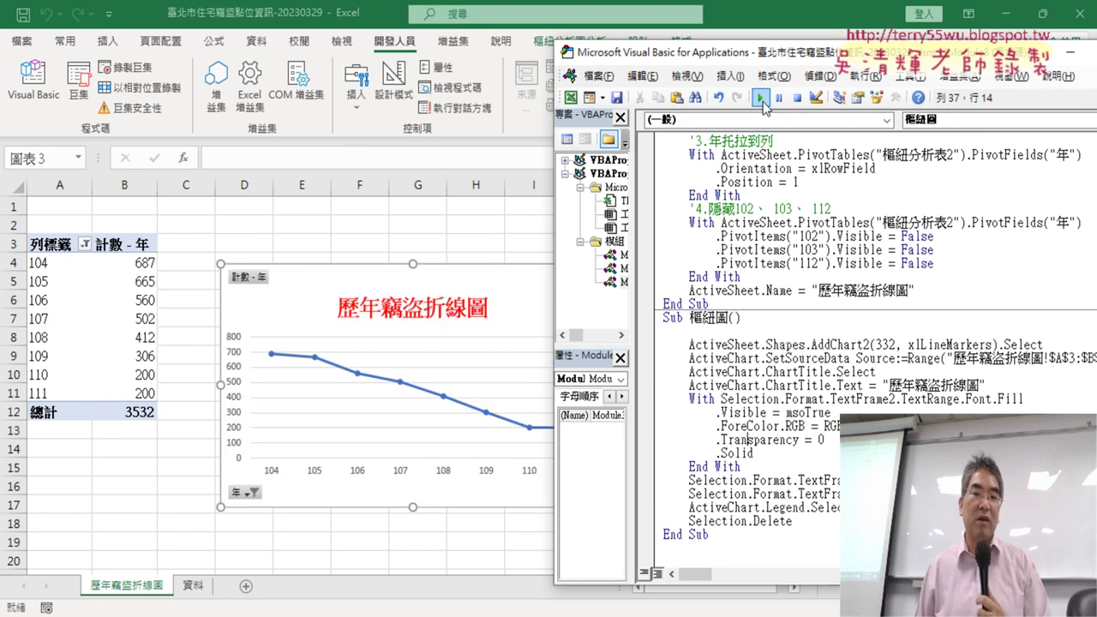
# - Delete the test chart and rerun 樞紐圖 to recreate the legend-free 歷年竊盜折線圖 chart
pyautogui.click(452, 281)
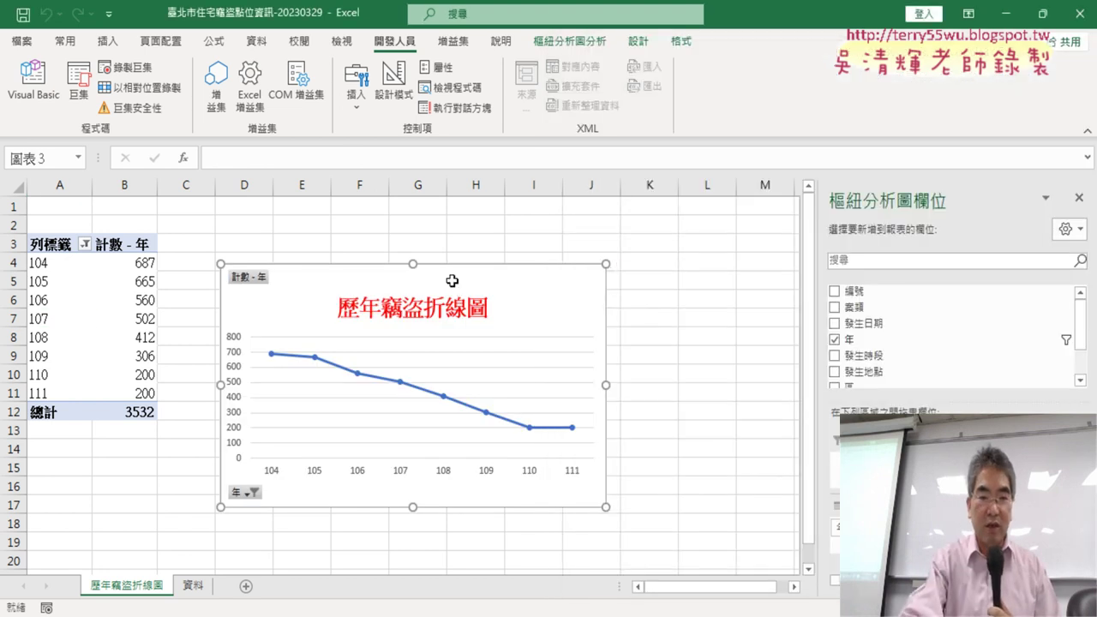
pyautogui.press('Delete')
pyautogui.click(33, 86)
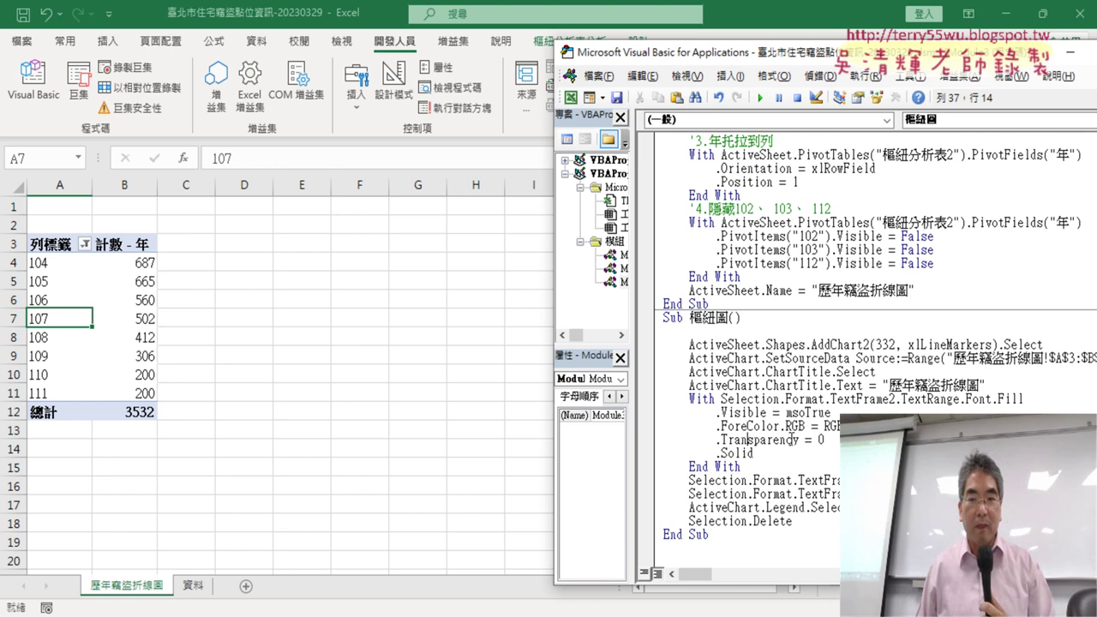
pyautogui.click(761, 98)
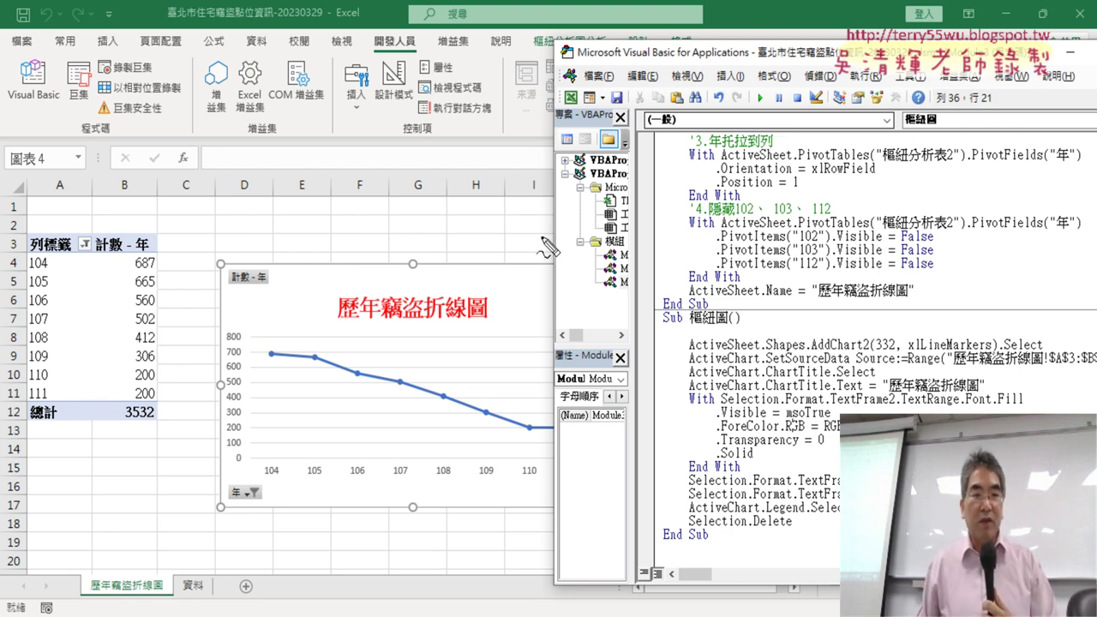
pyautogui.moveTo(217, 215)
pyautogui.mouseDown()
pyautogui.moveTo(232, 215)
pyautogui.moveTo(216, 230)
pyautogui.mouseUp()
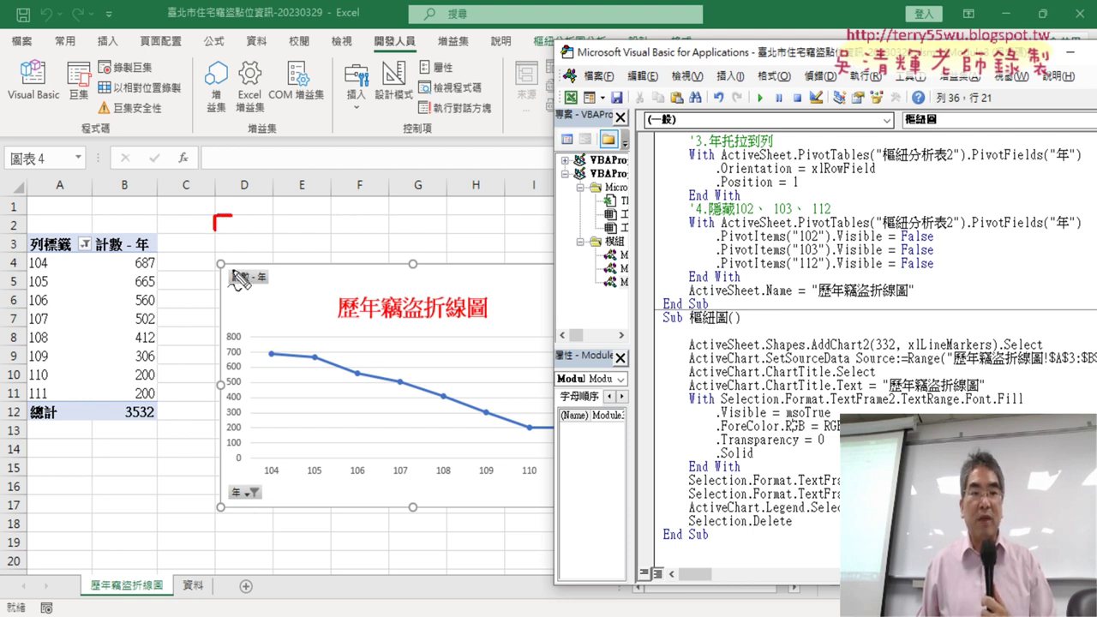
pyautogui.moveTo(217, 268)
pyautogui.mouseDown()
pyautogui.moveTo(206, 230)
pyautogui.moveTo(230, 216)
pyautogui.mouseUp()
pyautogui.moveTo(228, 217); pyautogui.dragTo(229, 225)
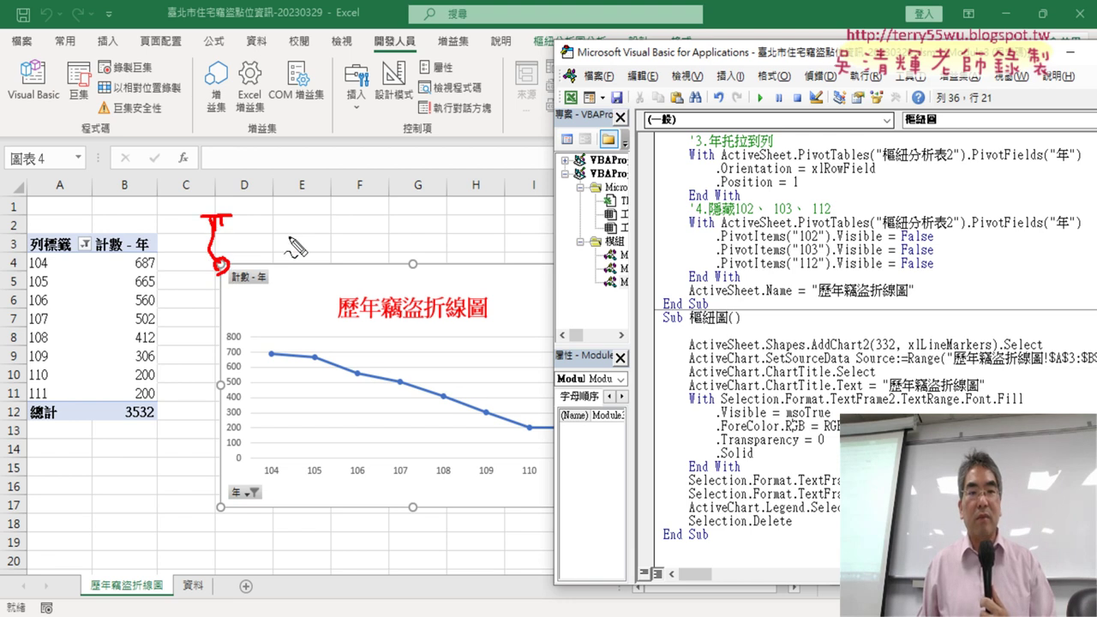
pyautogui.press('Escape')
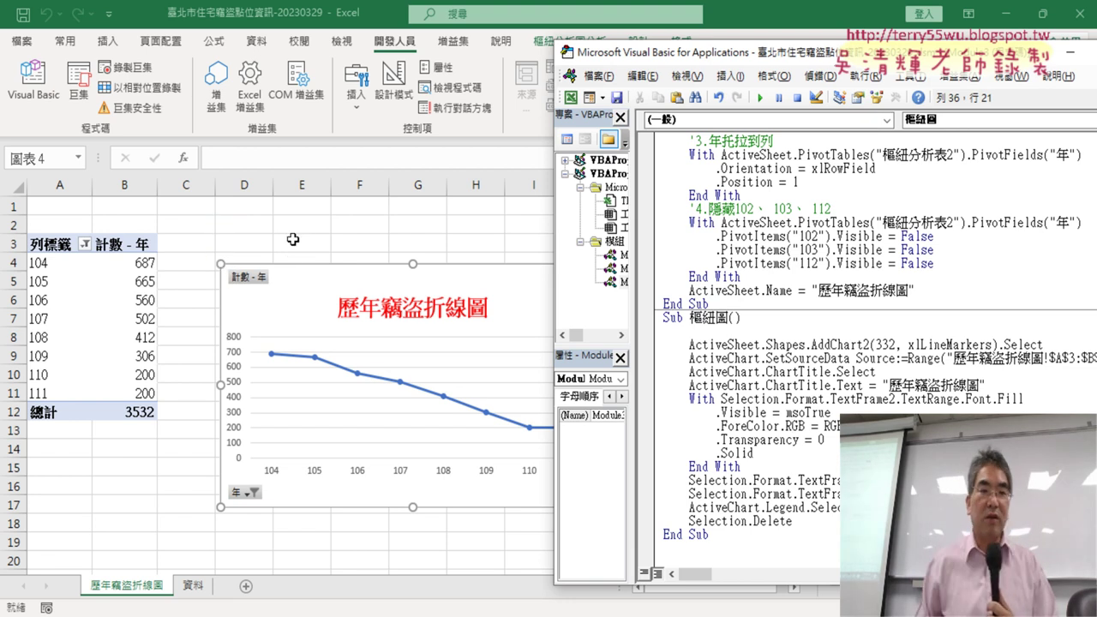
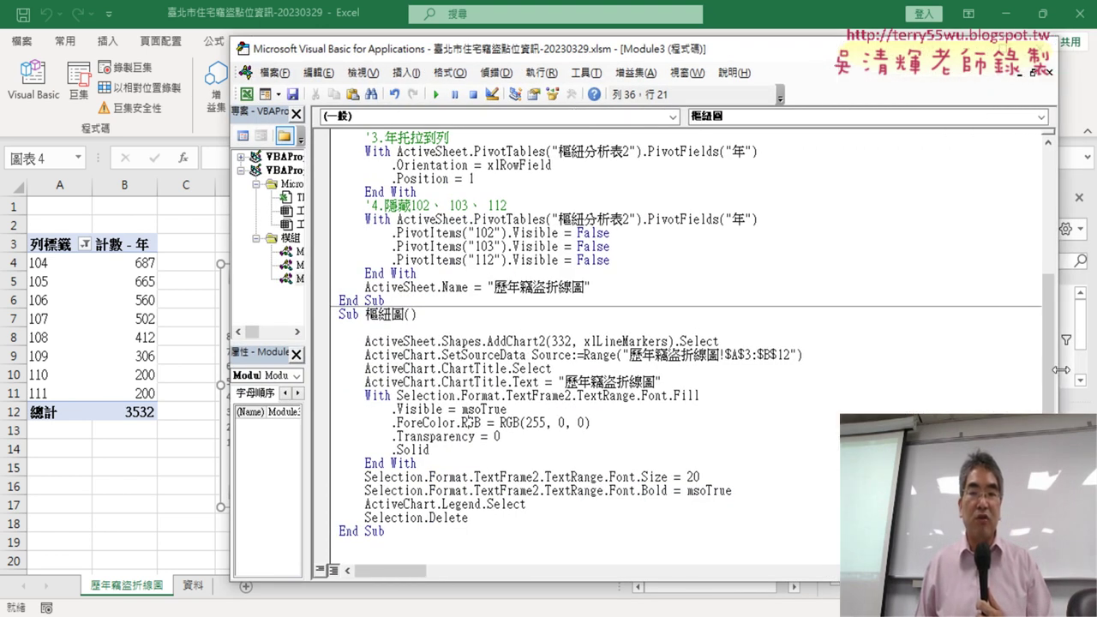
# - Highlight the Shapes and AddChart2 keywords in the macro's AddChart2 line
pyautogui.click(517, 341)
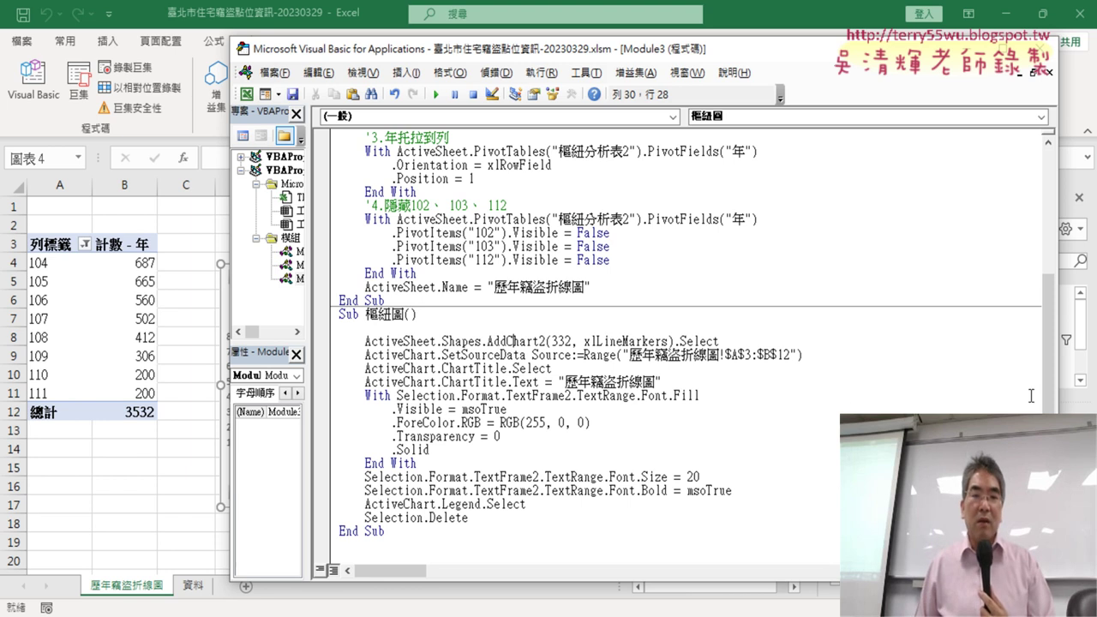
pyautogui.moveTo(488, 342); pyautogui.dragTo(541, 342)
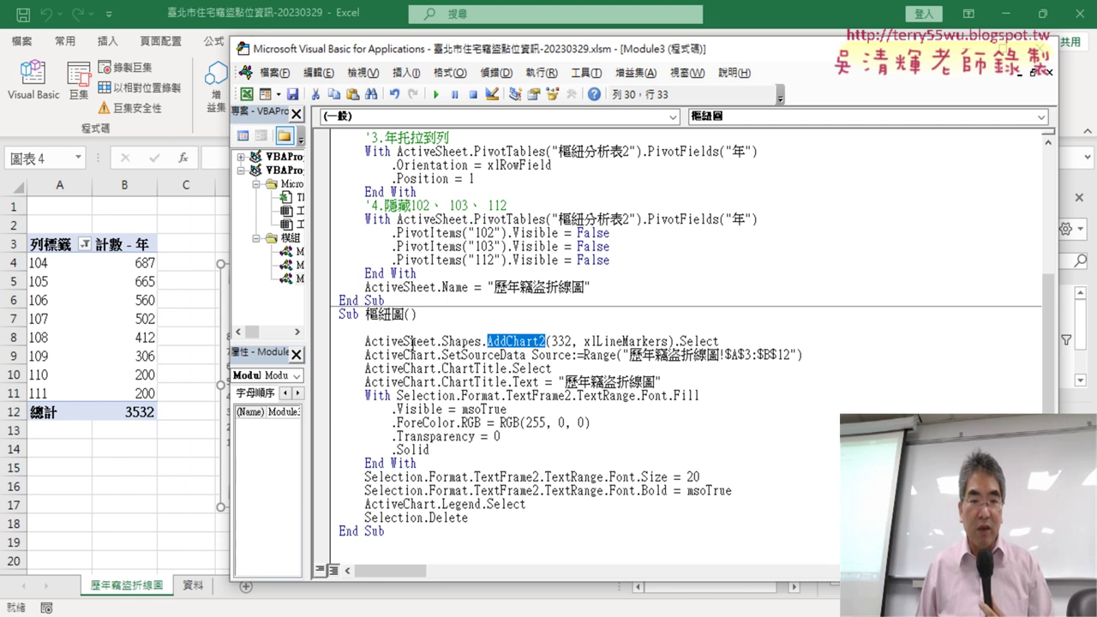
pyautogui.moveTo(443, 341); pyautogui.dragTo(475, 342)
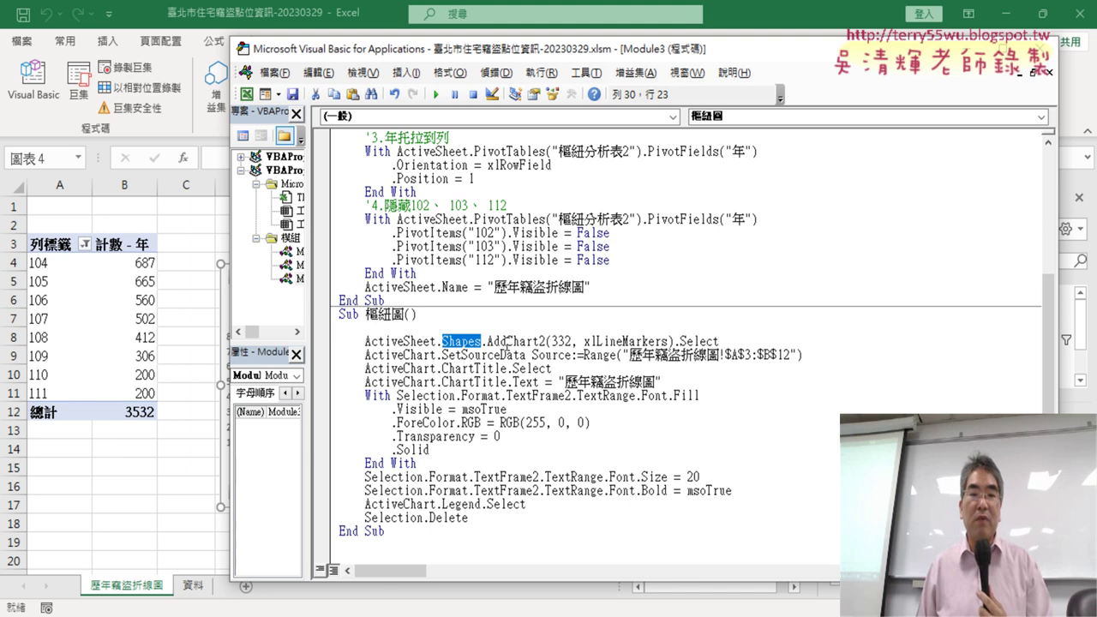
pyautogui.moveTo(545, 341); pyautogui.dragTo(538, 342)
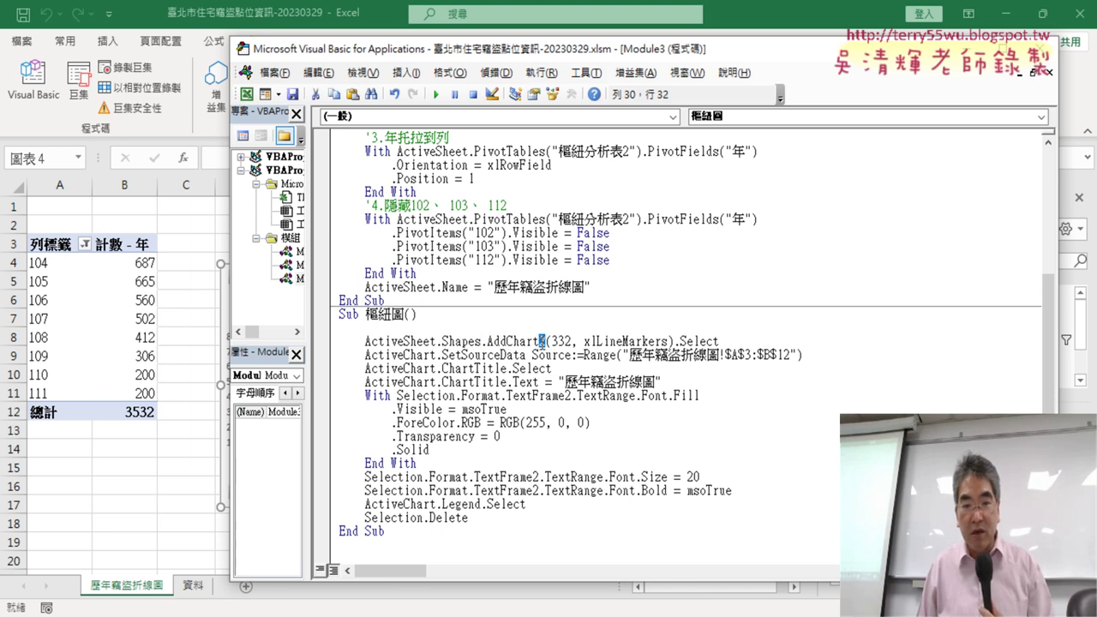
pyautogui.click(521, 341)
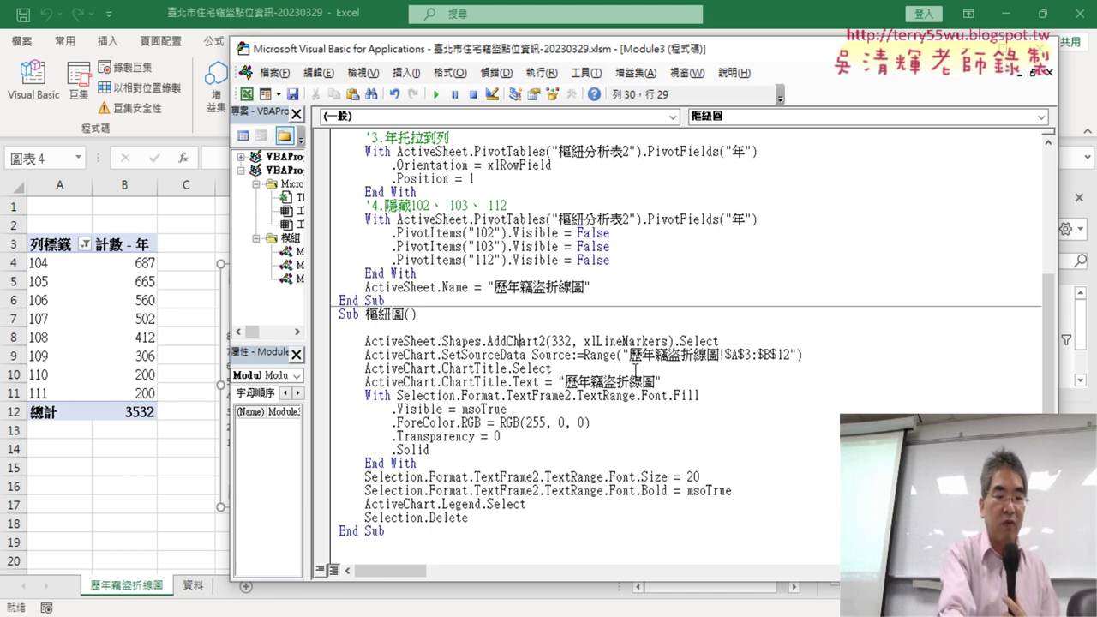
# - Open the AddChart2 help page, find the Style parameter, and restore Edge over the code
pyautogui.press('F1')
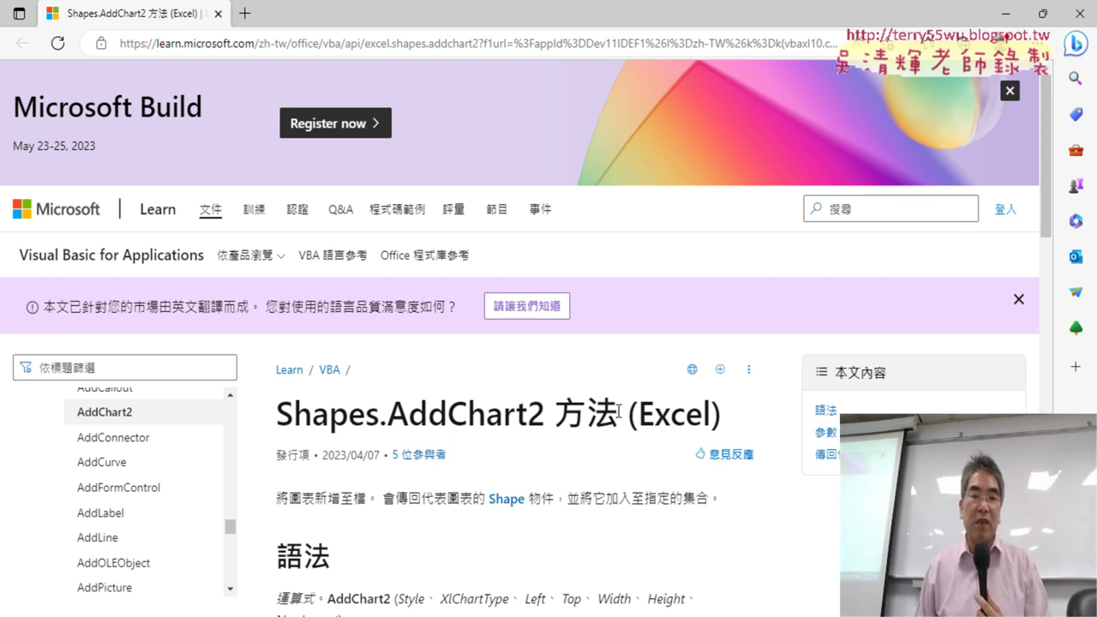
pyautogui.scroll(-5, 618, 410)
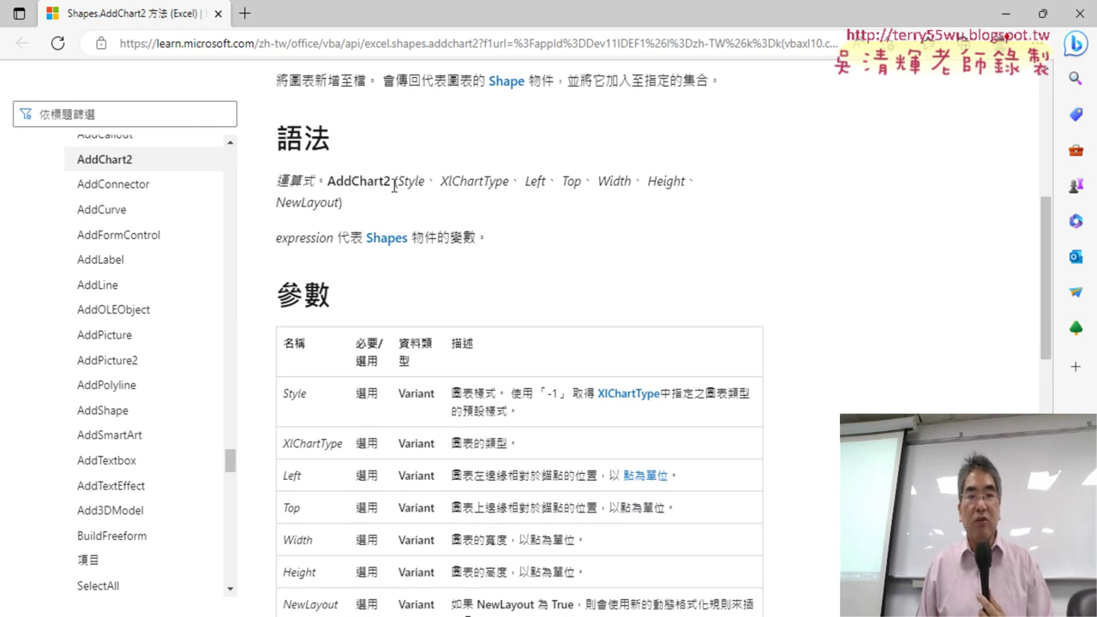
pyautogui.moveTo(396, 181); pyautogui.dragTo(420, 179)
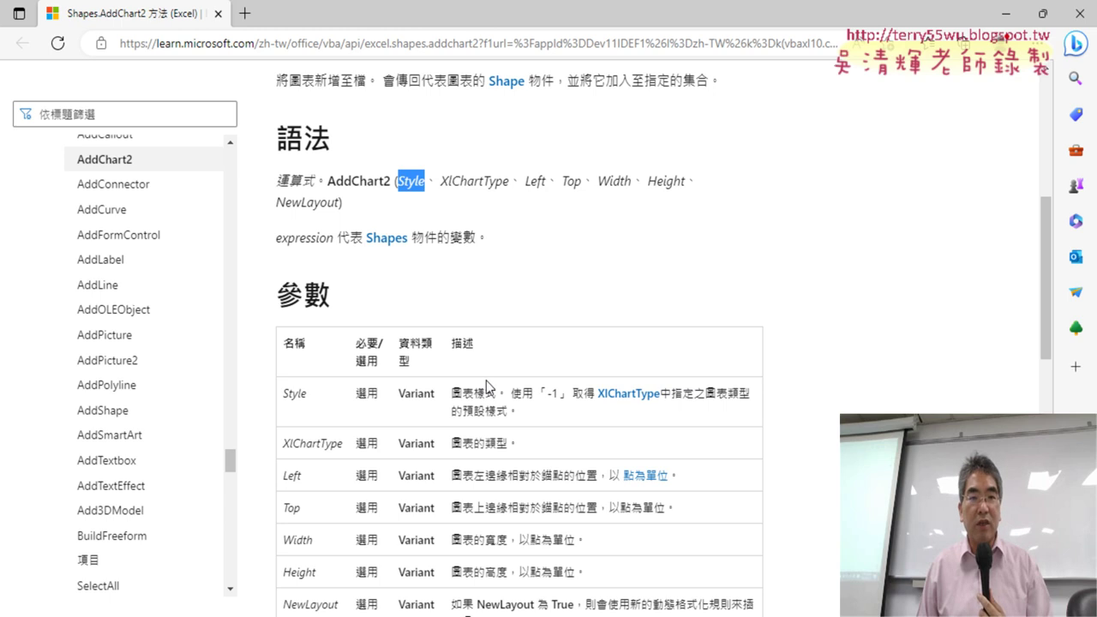
pyautogui.moveTo(520, 24); pyautogui.dragTo(554, 397)
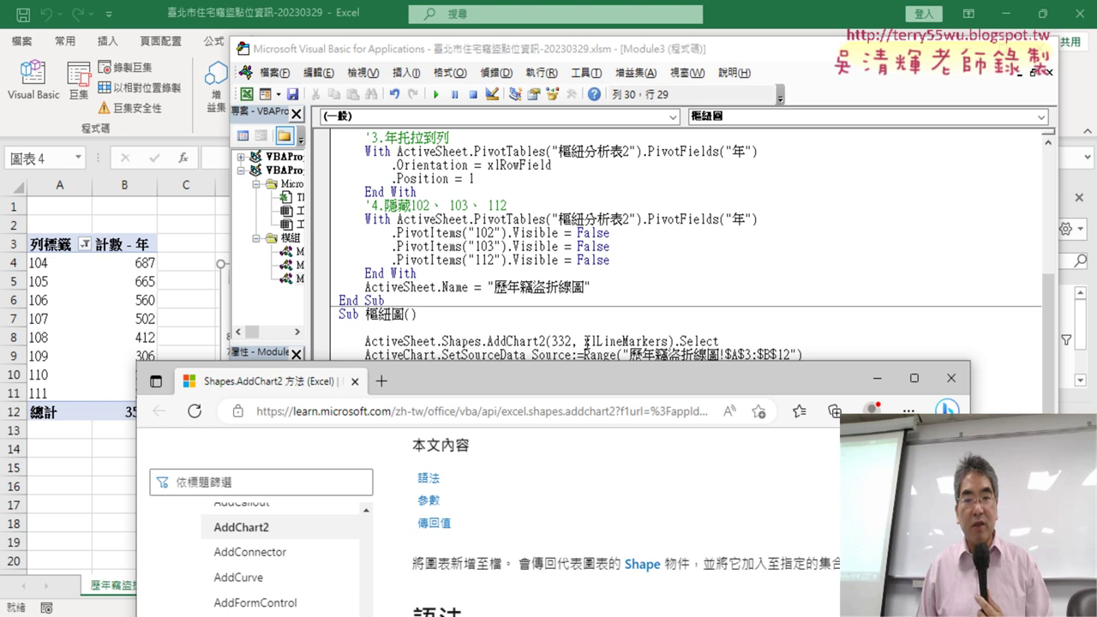
# - Link the Style and XlChartType parameters to the 332 and xlLineMarkers arguments
pyautogui.scroll(-2, 613, 475)
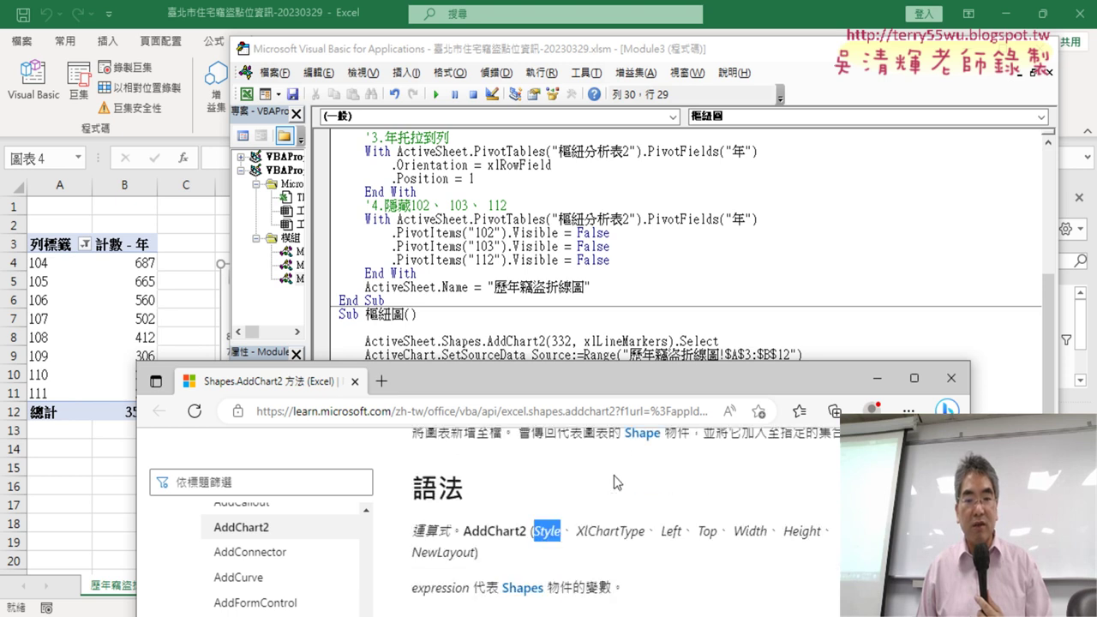
pyautogui.scroll(-1, 614, 480)
pyautogui.scroll(1, 618, 493)
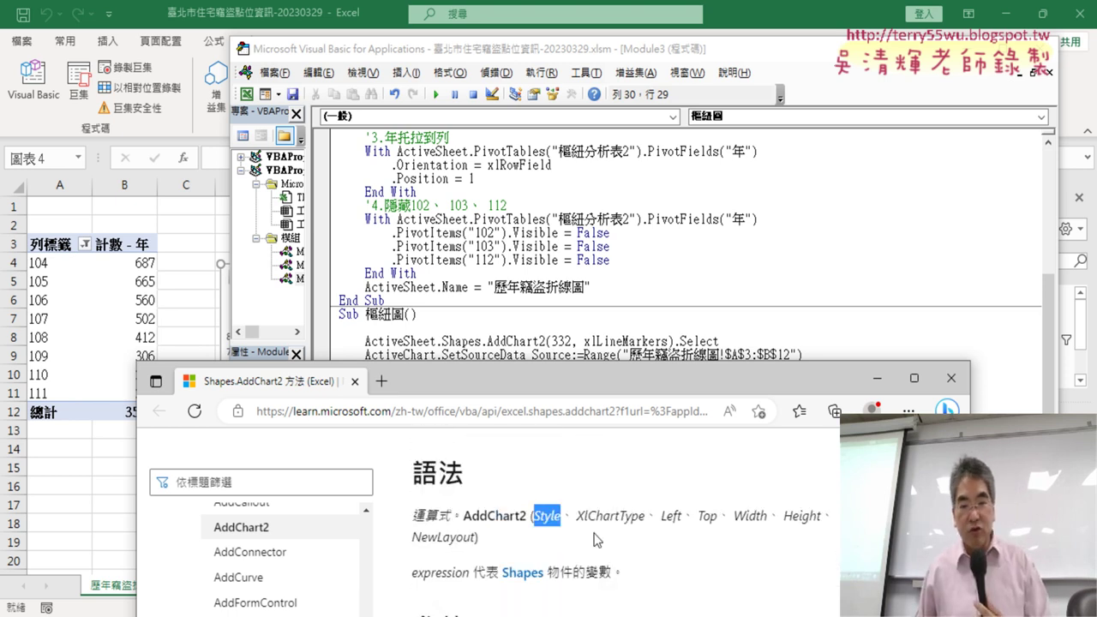
pyautogui.click(613, 535)
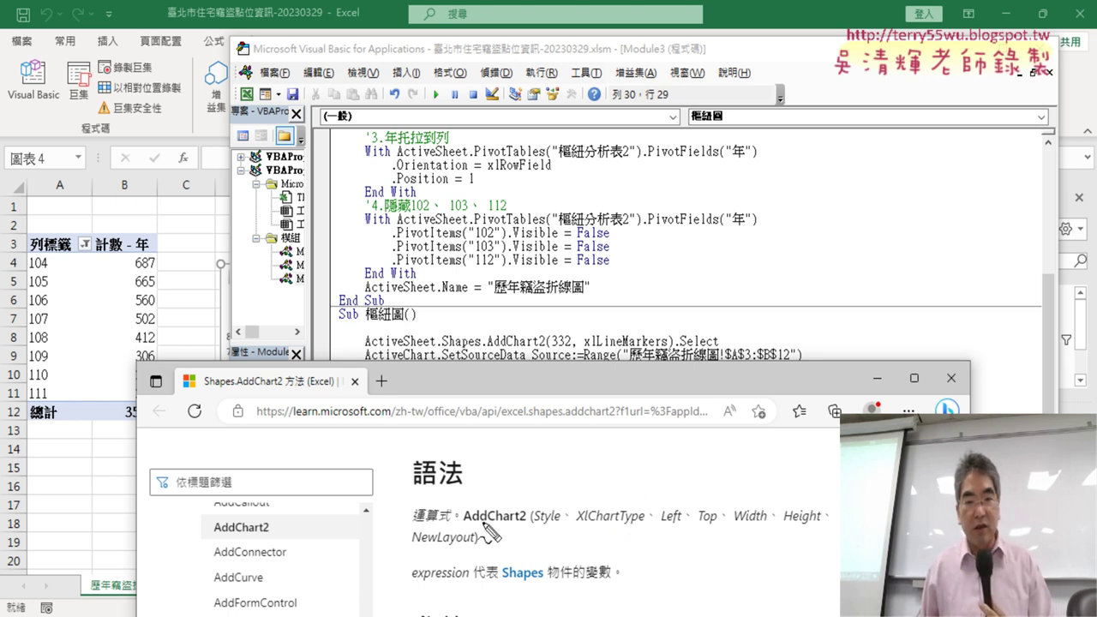
pyautogui.moveTo(542, 529)
pyautogui.mouseDown()
pyautogui.moveTo(563, 527)
pyautogui.moveTo(566, 357)
pyautogui.mouseUp()
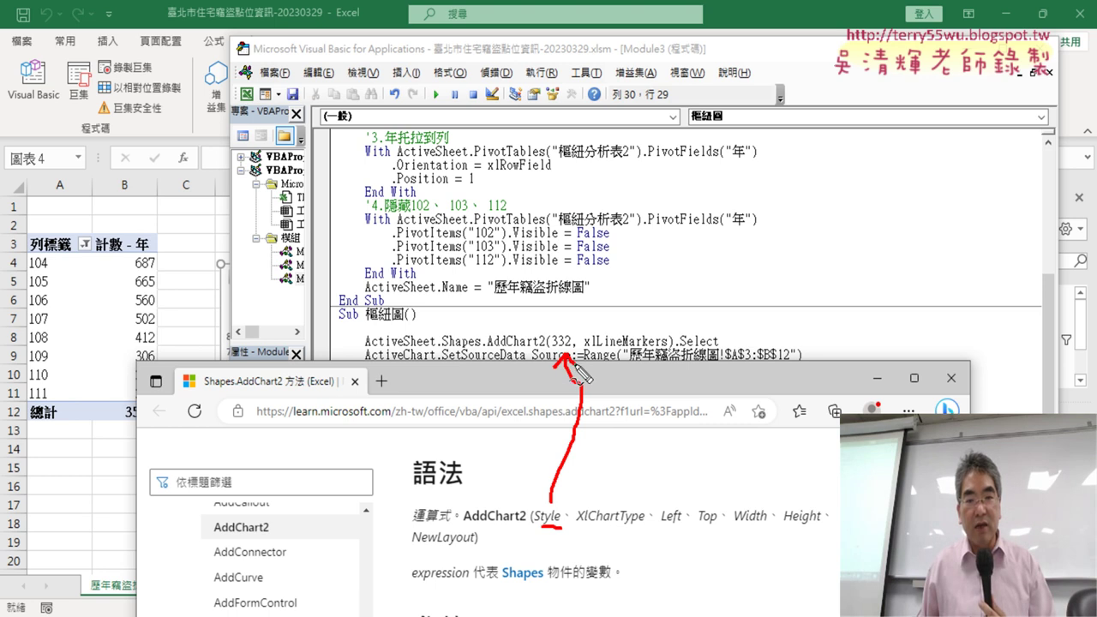
pyautogui.moveTo(614, 507); pyautogui.dragTo(624, 359)
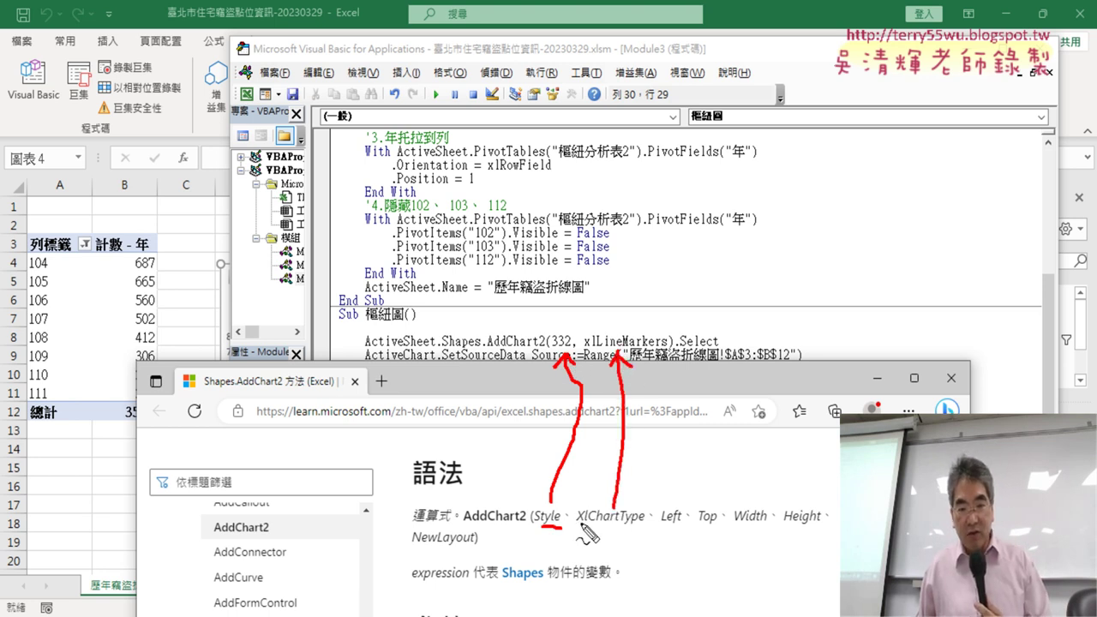
# - Mark the XlChartType, Left, Top, Width and Height parameters, then clear the annotations
pyautogui.moveTo(590, 520); pyautogui.dragTo(643, 520)
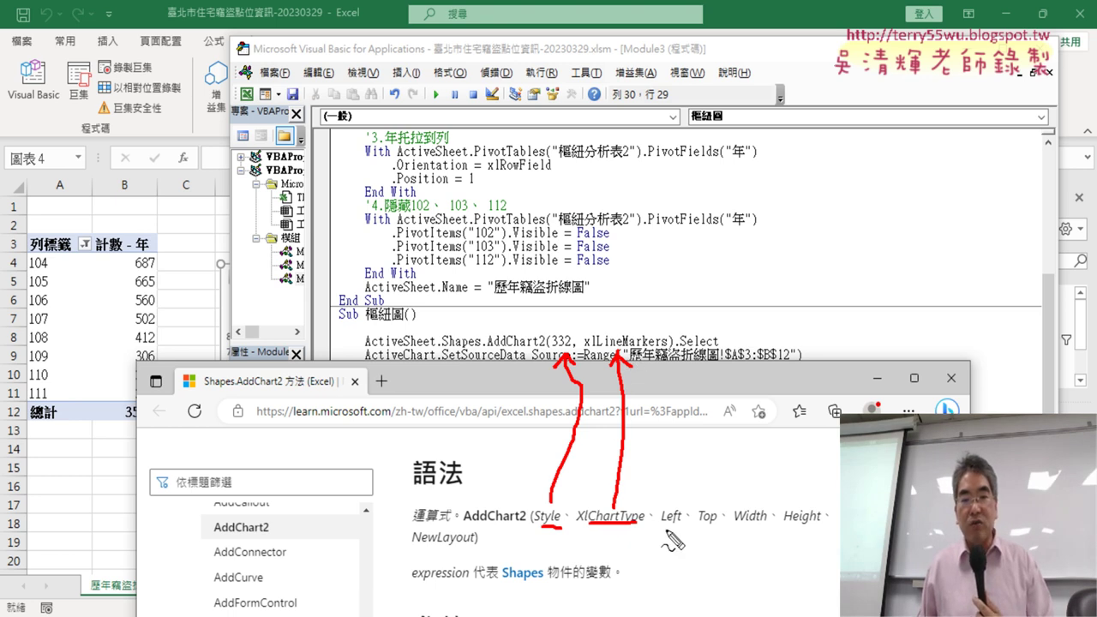
pyautogui.moveTo(662, 529); pyautogui.dragTo(683, 528)
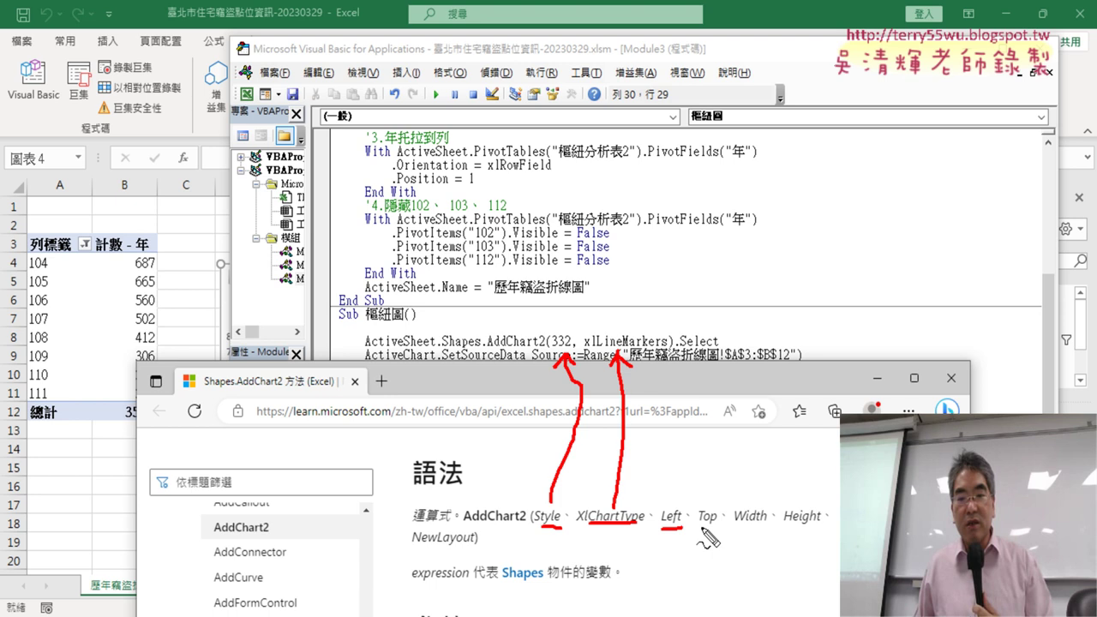
pyautogui.moveTo(698, 530); pyautogui.dragTo(720, 529)
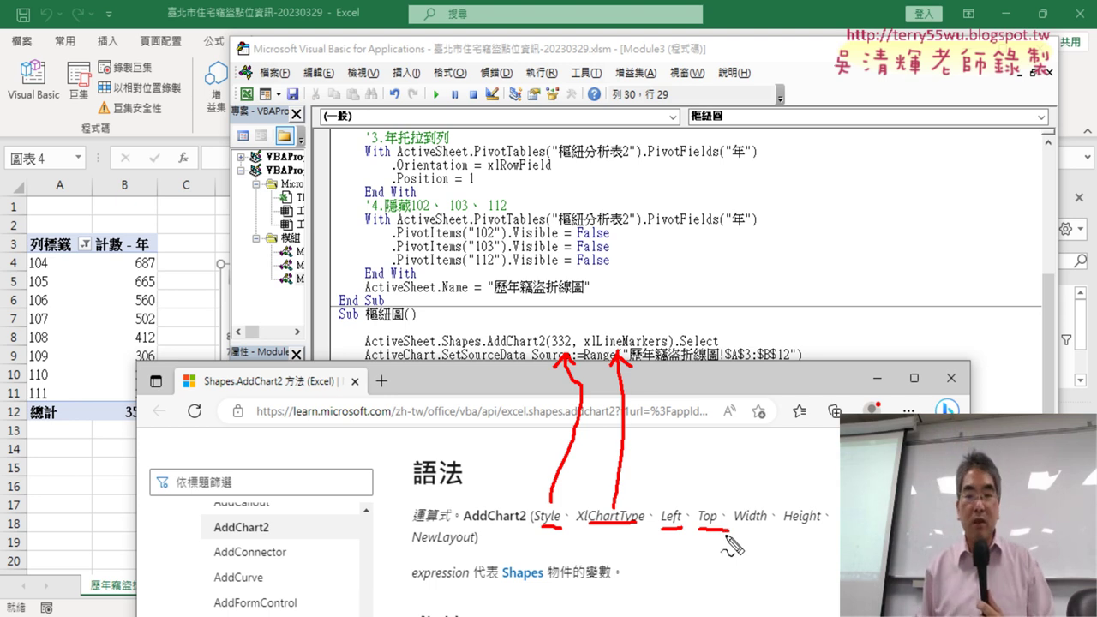
pyautogui.moveTo(736, 530); pyautogui.dragTo(772, 530)
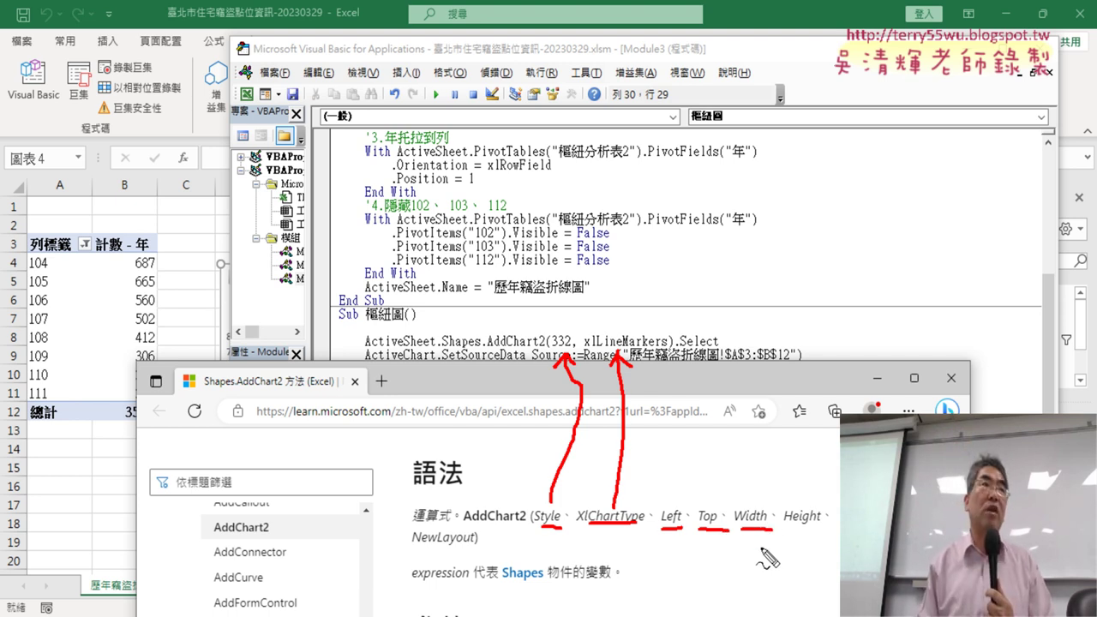
pyautogui.moveTo(783, 530); pyautogui.dragTo(836, 528)
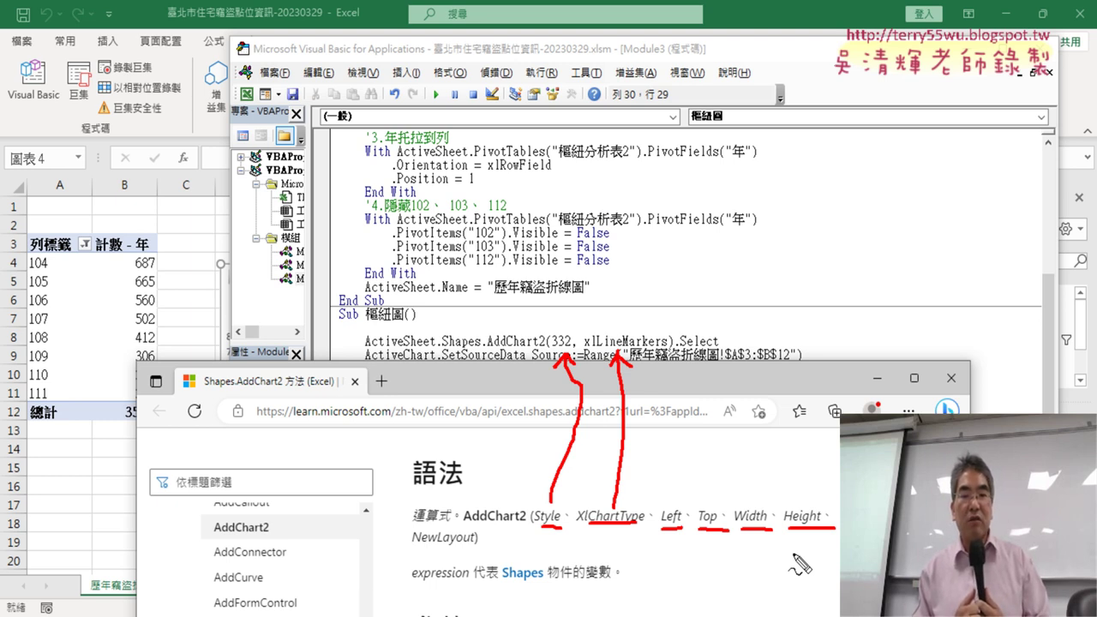
pyautogui.press('Escape')
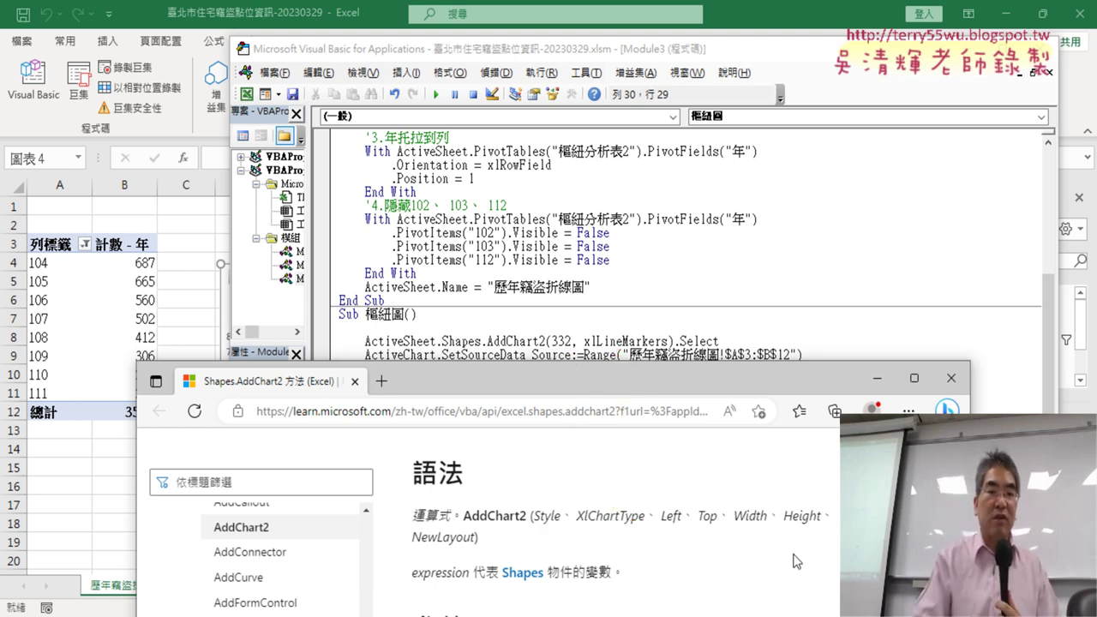
# - Bring the VBA editor forward and move it down-right beside the worksheet's pivot line chart
pyautogui.click(660, 53)
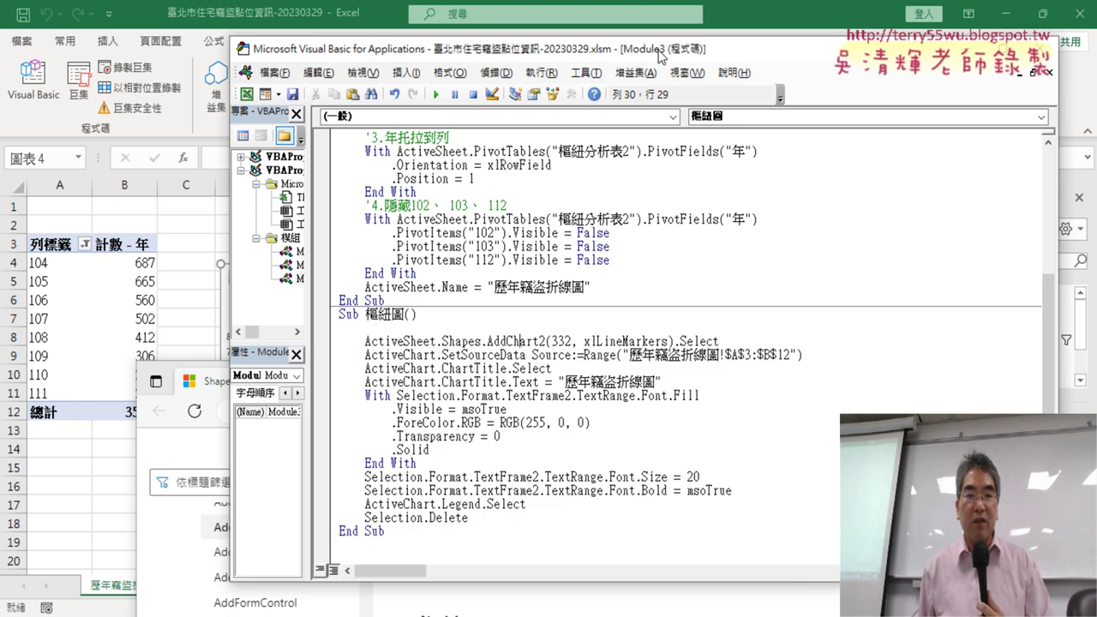
pyautogui.click(157, 384)
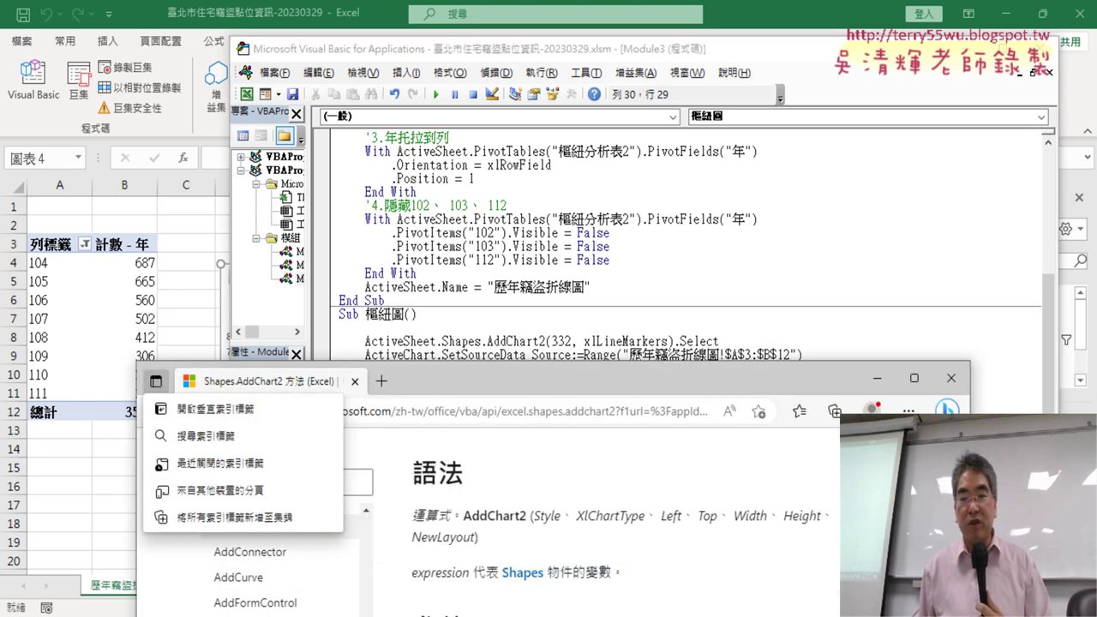
pyautogui.click(718, 64)
pyautogui.click(718, 64)
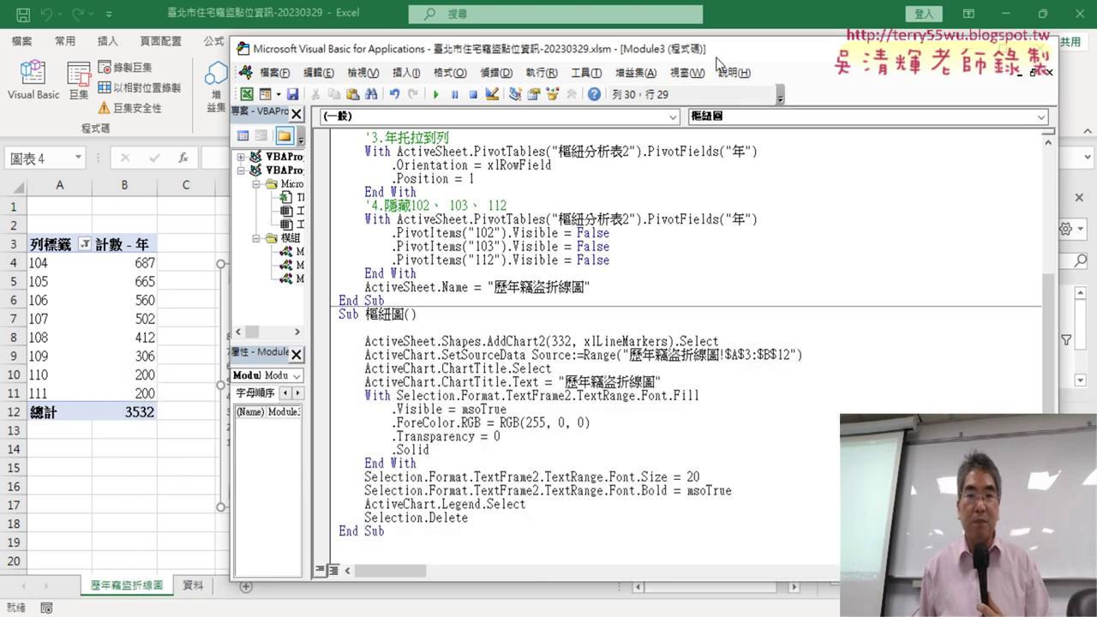
pyautogui.moveTo(718, 65); pyautogui.dragTo(813, 283)
pyautogui.moveTo(809, 95); pyautogui.dragTo(808, 57)
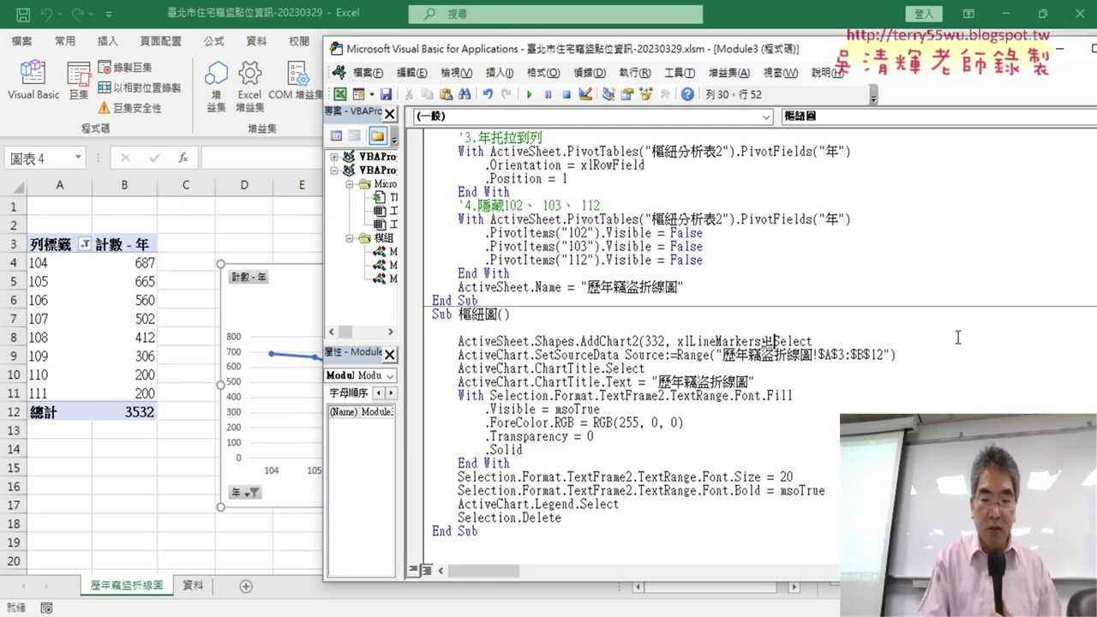
# - Add Range("D2").Left as the chart's left-position argument in AddChart2
pyautogui.write(',')
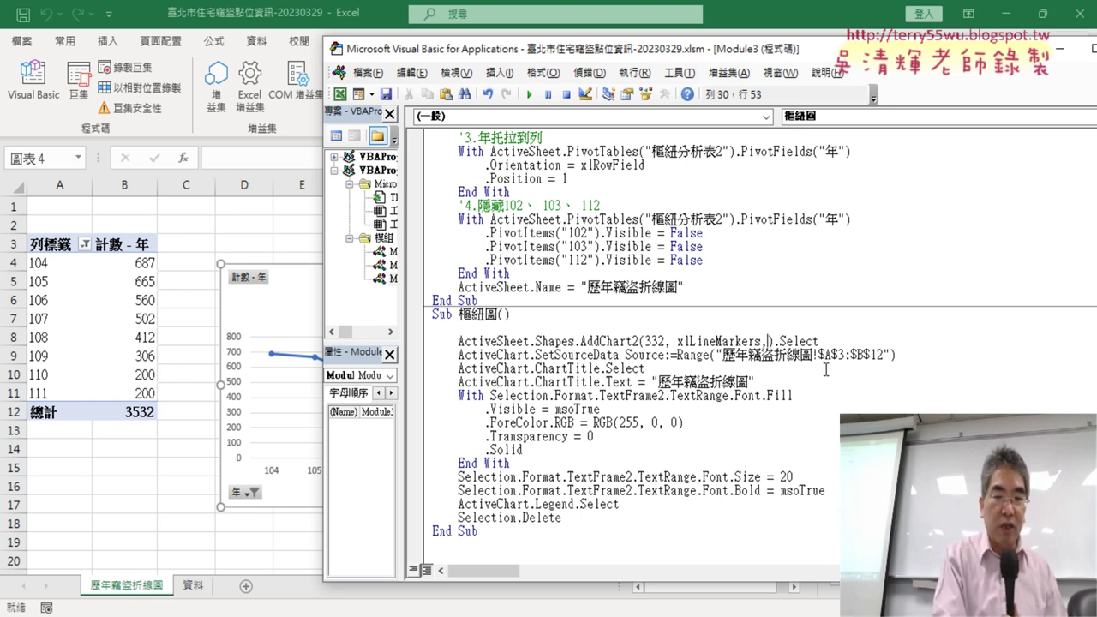
pyautogui.write('range')
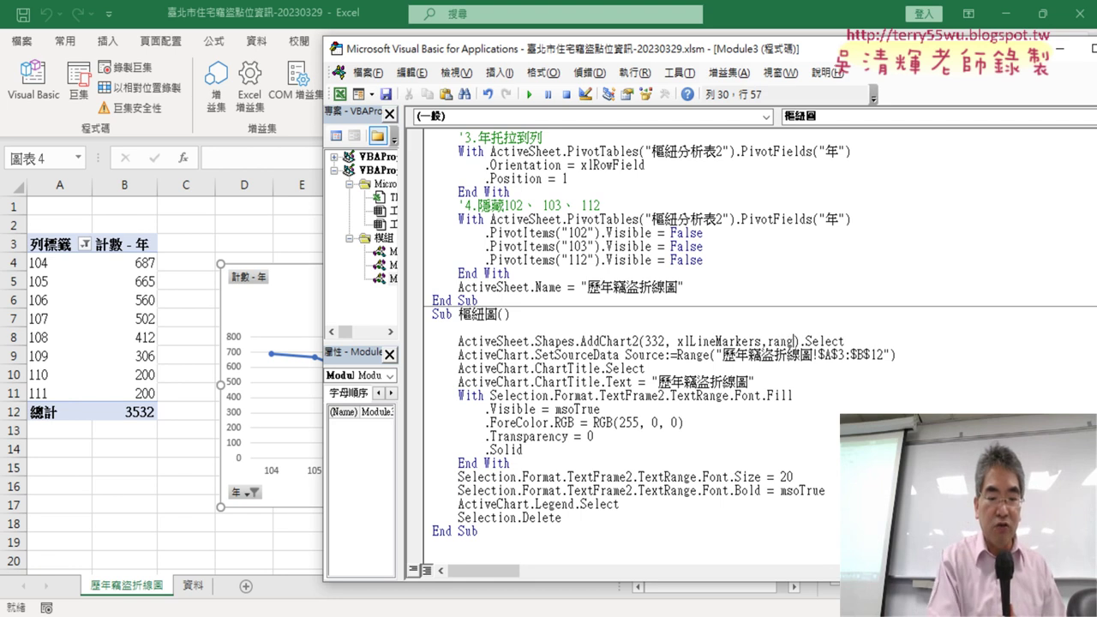
pyautogui.write('(')
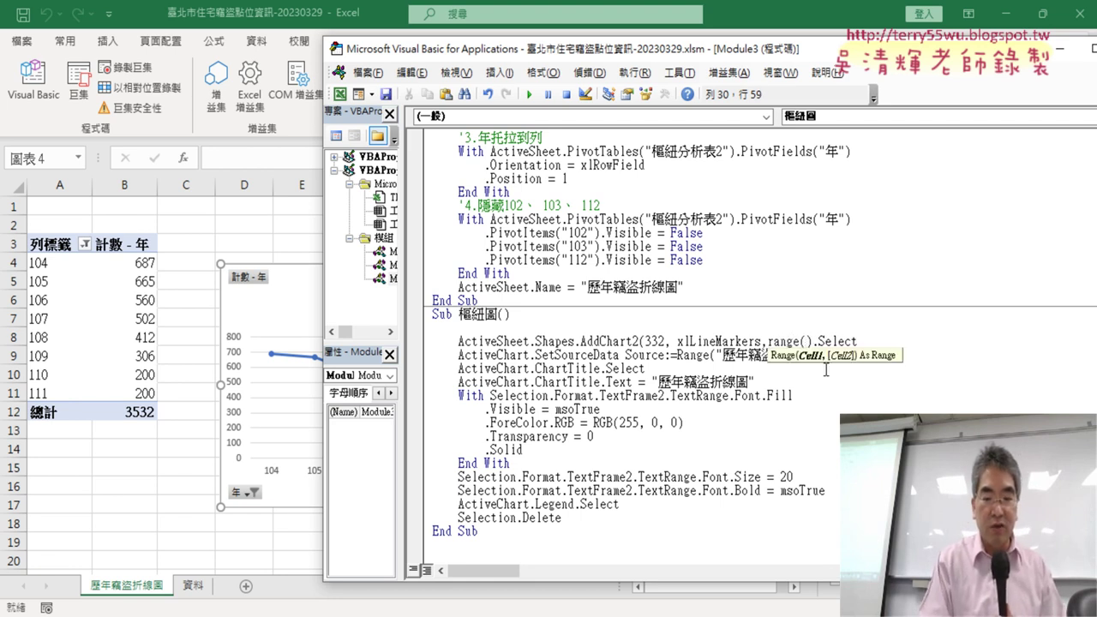
pyautogui.write('"D"')
pyautogui.press('Left')
pyautogui.write('D')
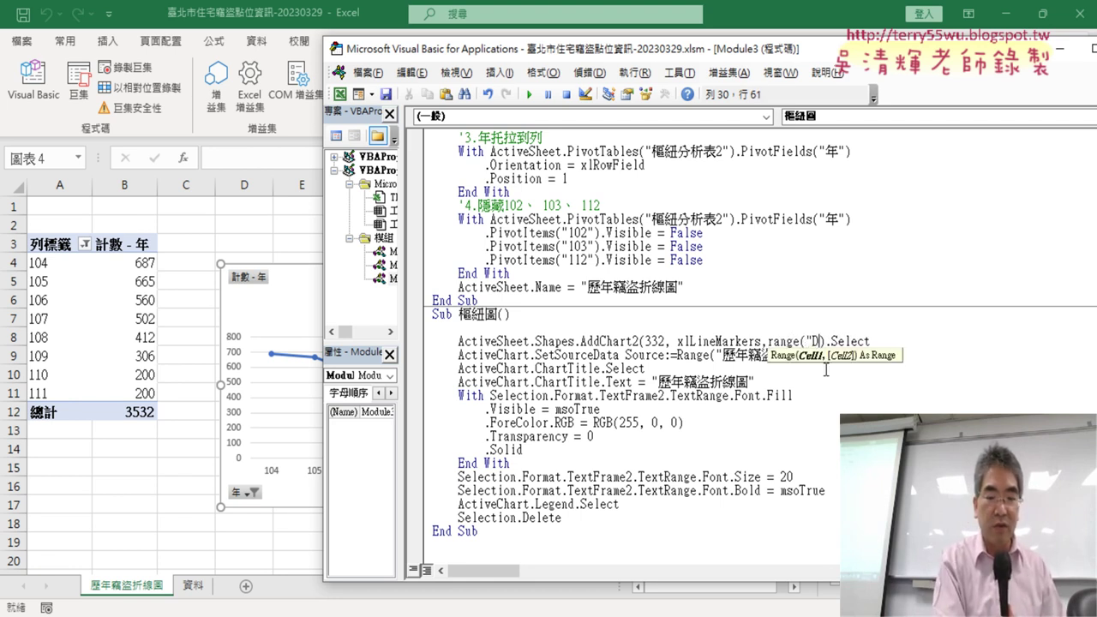
pyautogui.write('2')
pyautogui.press('Right')
pyautogui.write(')')
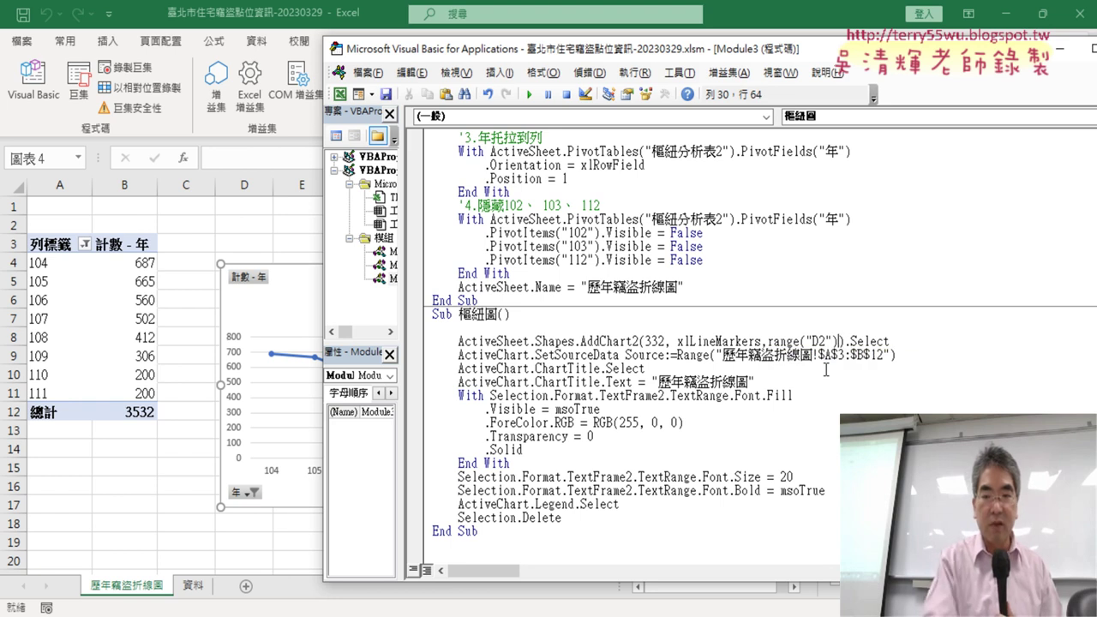
pyautogui.write('.')
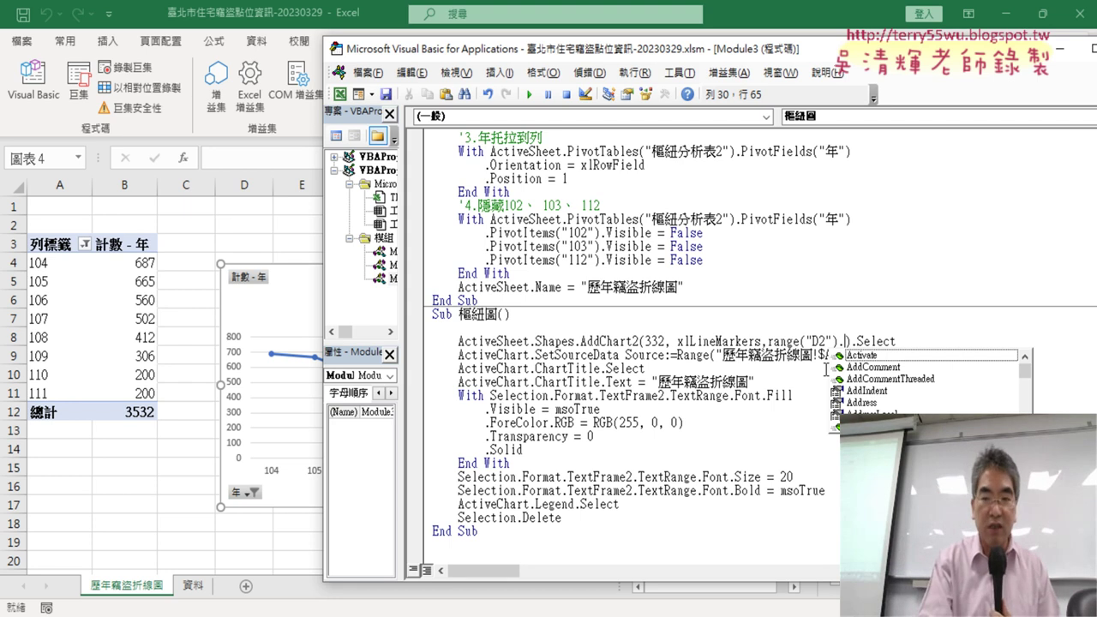
pyautogui.write('l')
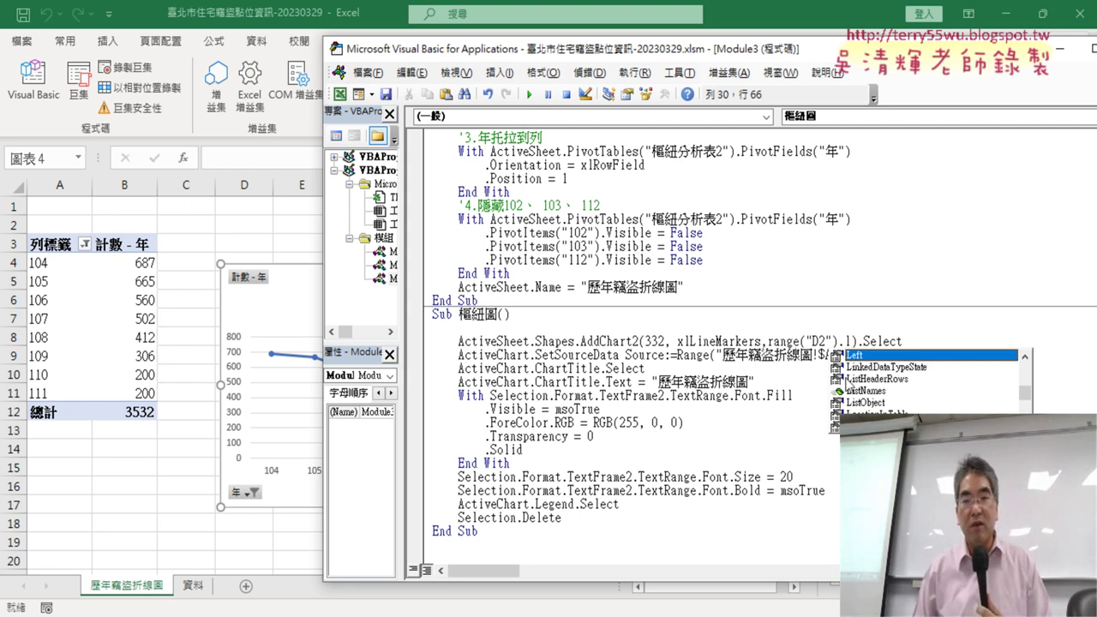
pyautogui.doubleClick(878, 356)
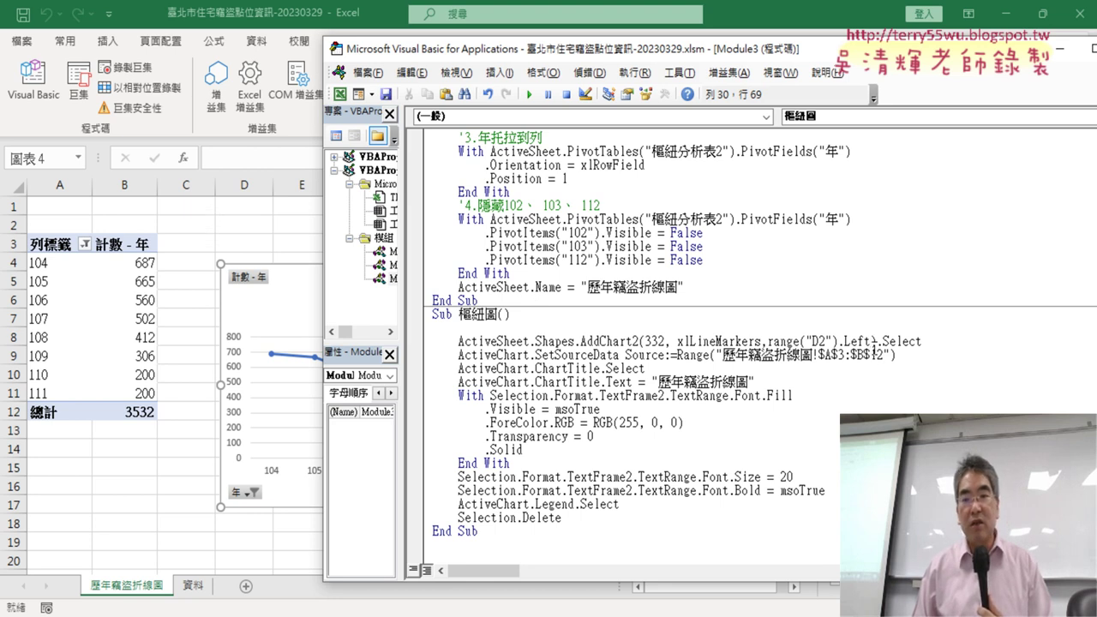
# - Add Range("D2").Top as the top argument, then delete the old chart from the sheet
pyautogui.write(',')
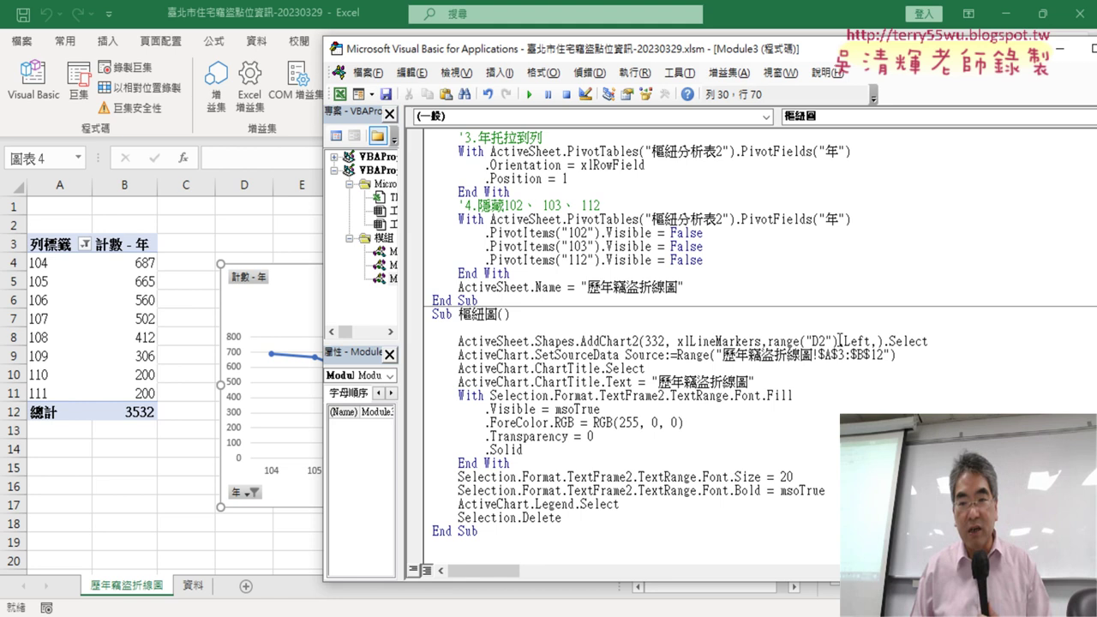
pyautogui.moveTo(840, 341); pyautogui.dragTo(767, 341)
pyautogui.hotkey('ctrl', 'c')
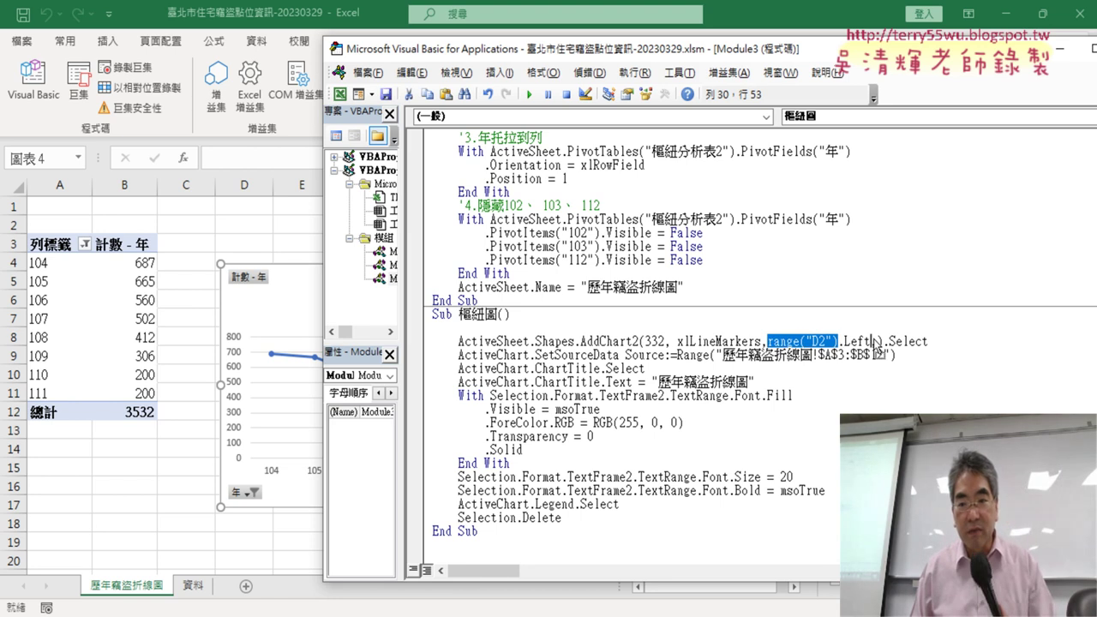
pyautogui.click(876, 341)
pyautogui.hotkey('ctrl', 'v')
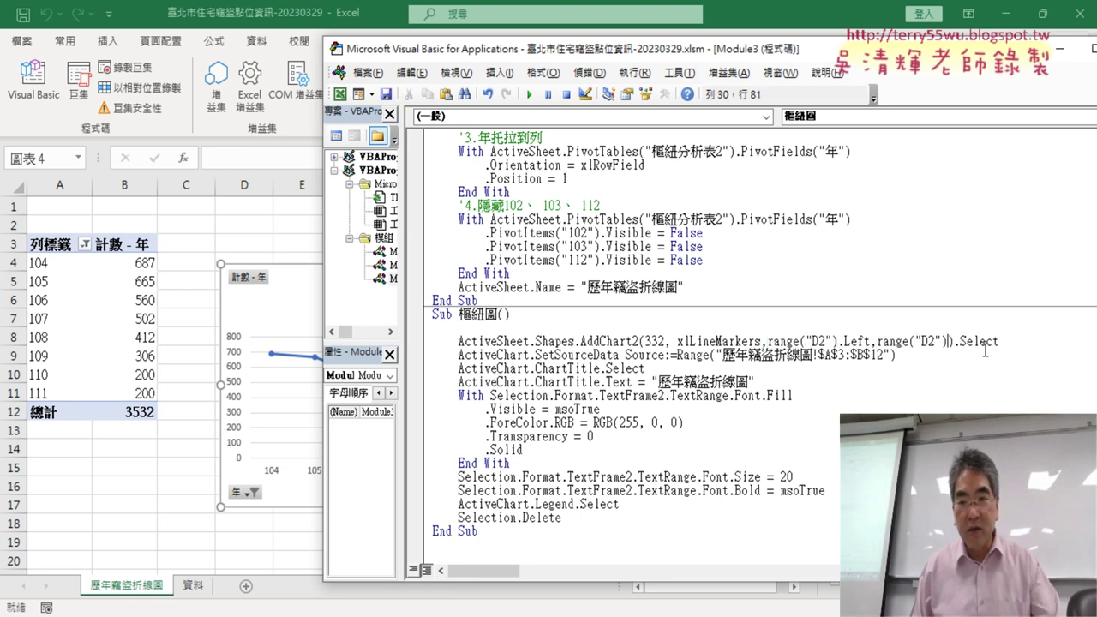
pyautogui.write('.to')
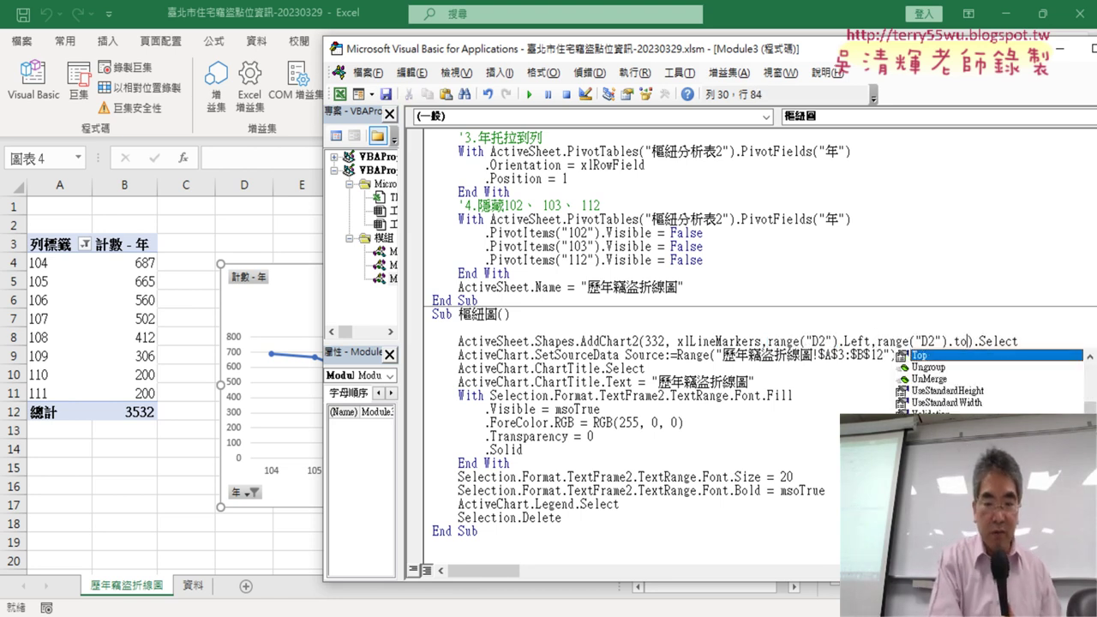
pyautogui.write('p')
pyautogui.doubleClick(988, 357)
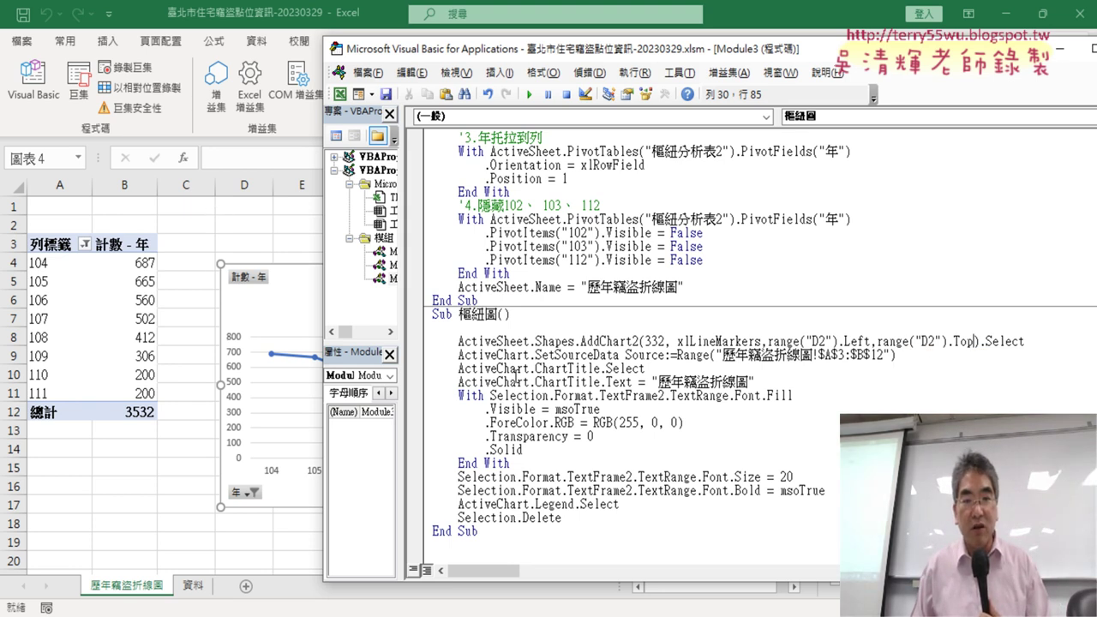
pyautogui.moveTo(774, 341); pyautogui.dragTo(986, 342)
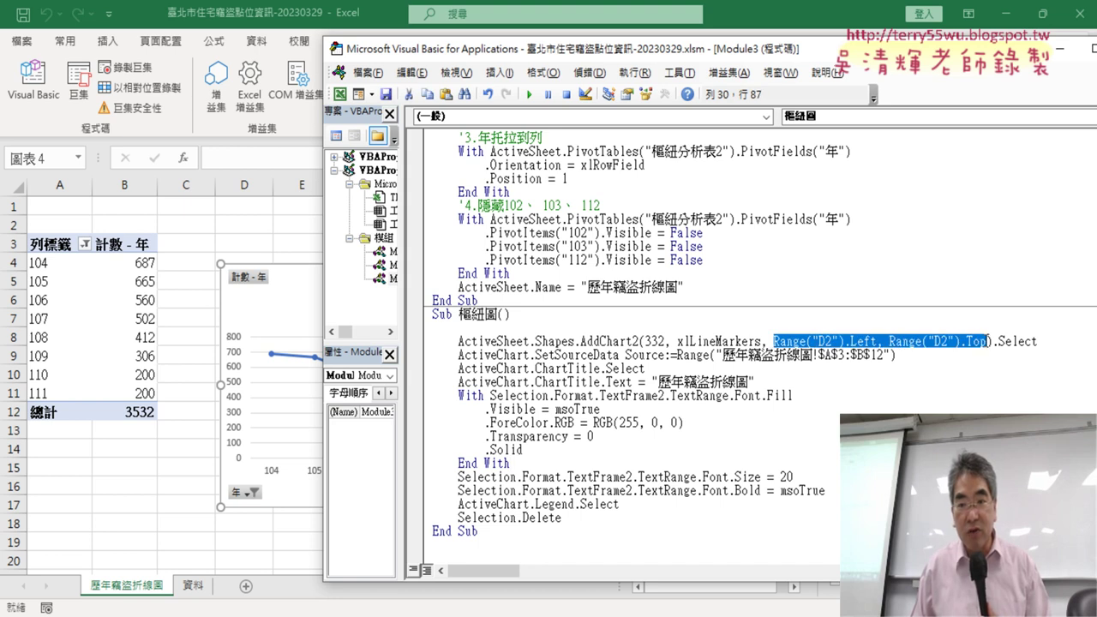
pyautogui.click(292, 268)
pyautogui.press('Delete')
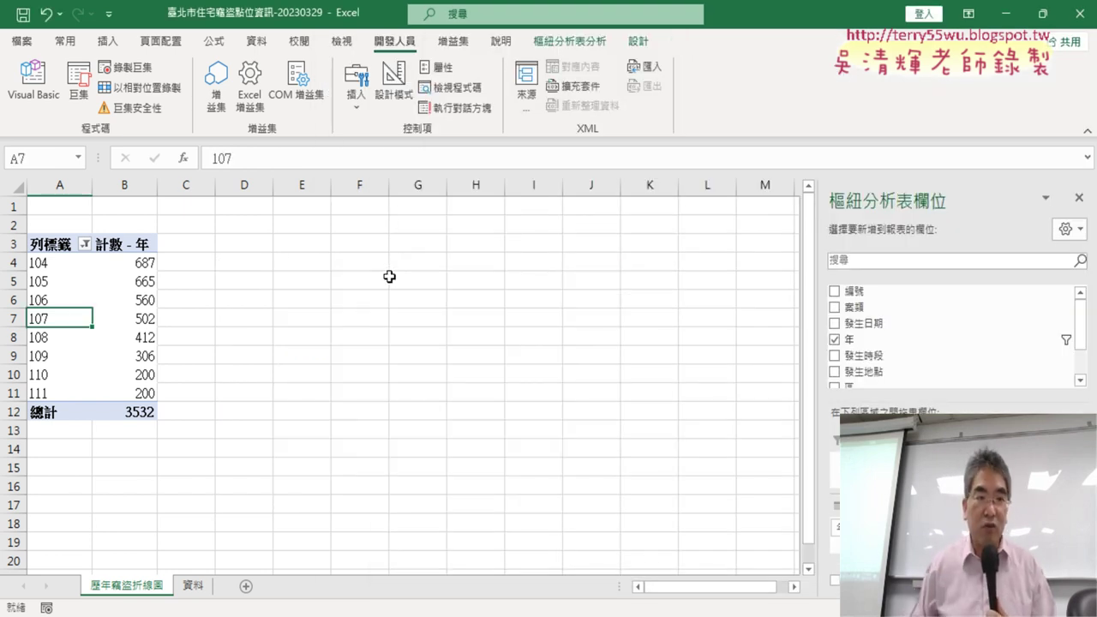
# - Run the 樞紐圖 macro to create a line chart with its top-left corner at D2
pyautogui.click(34, 81)
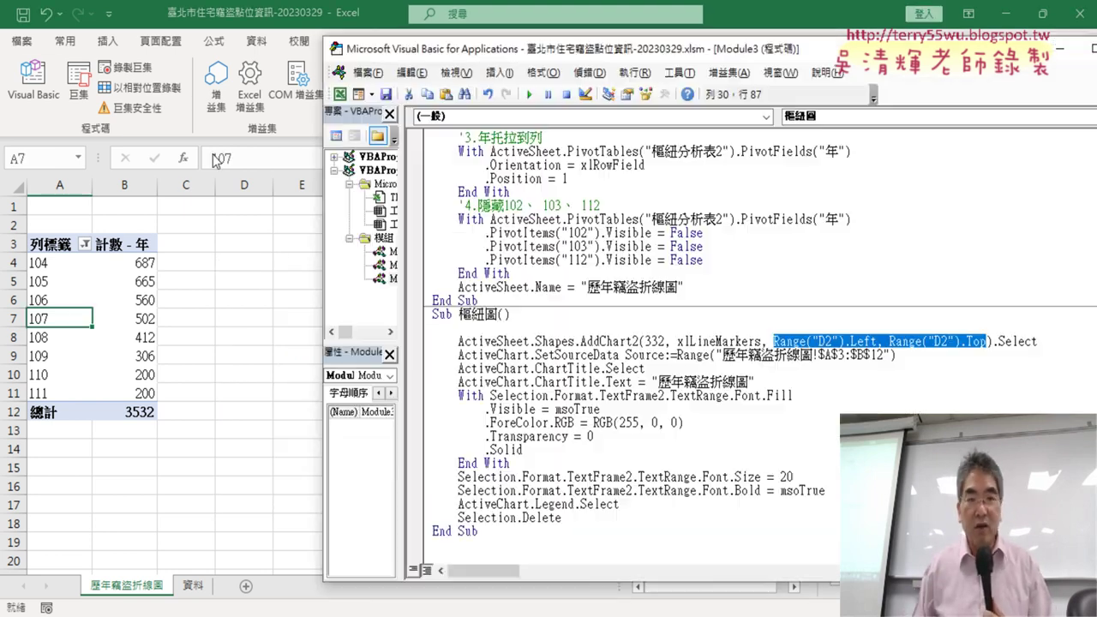
pyautogui.click(906, 356)
pyautogui.click(530, 94)
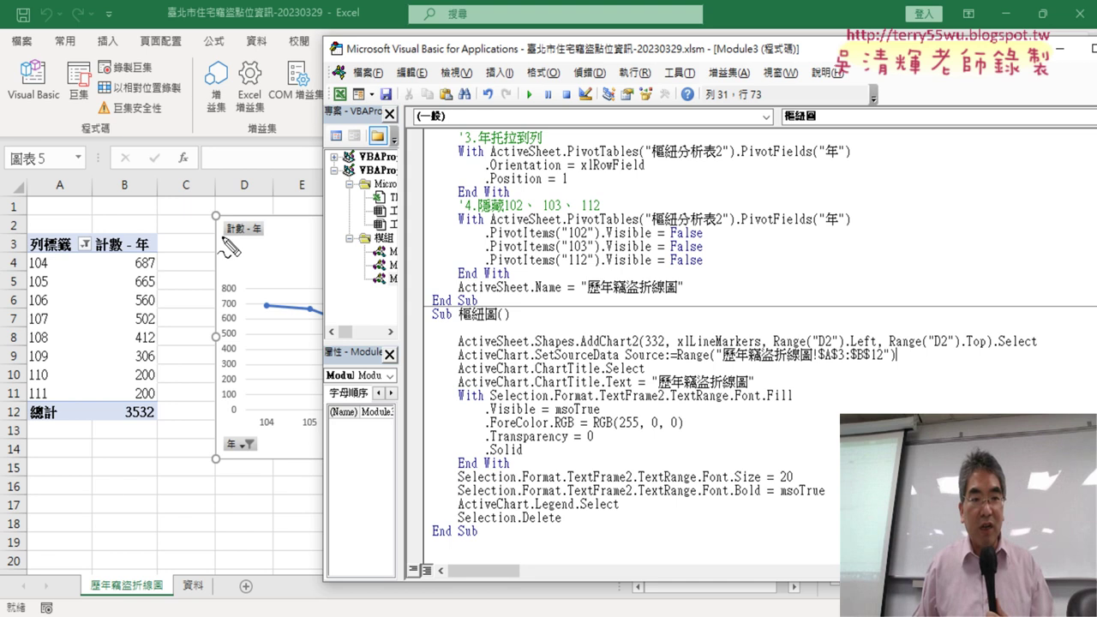
pyautogui.moveTo(224, 205); pyautogui.dragTo(228, 214)
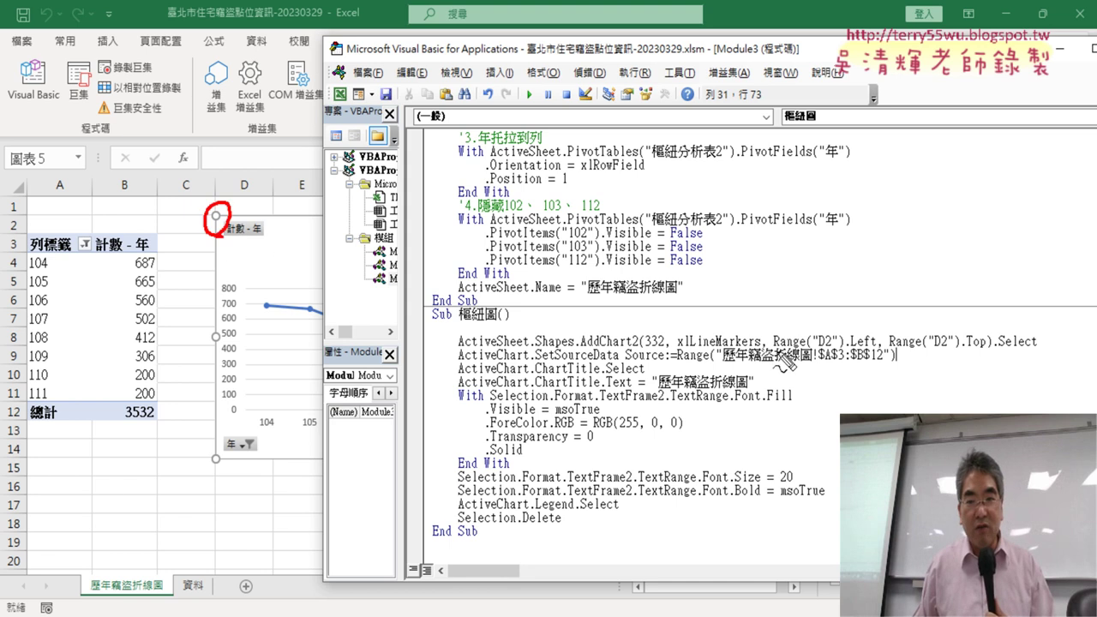
pyautogui.moveTo(776, 351)
pyautogui.mouseDown()
pyautogui.moveTo(881, 366)
pyautogui.moveTo(974, 350)
pyautogui.mouseUp()
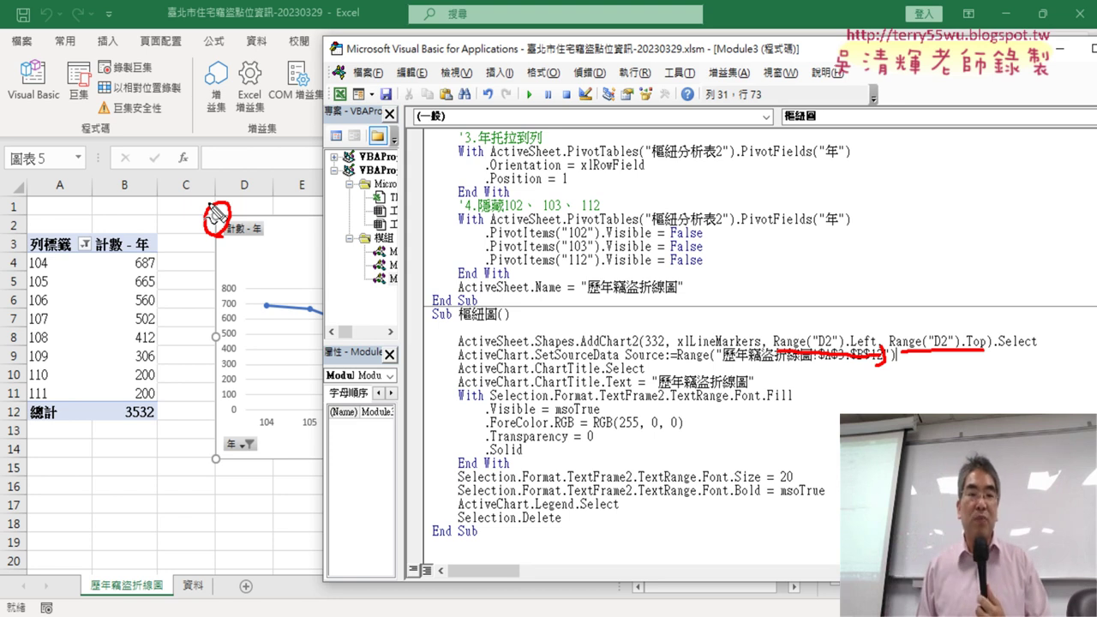
pyautogui.press('Escape')
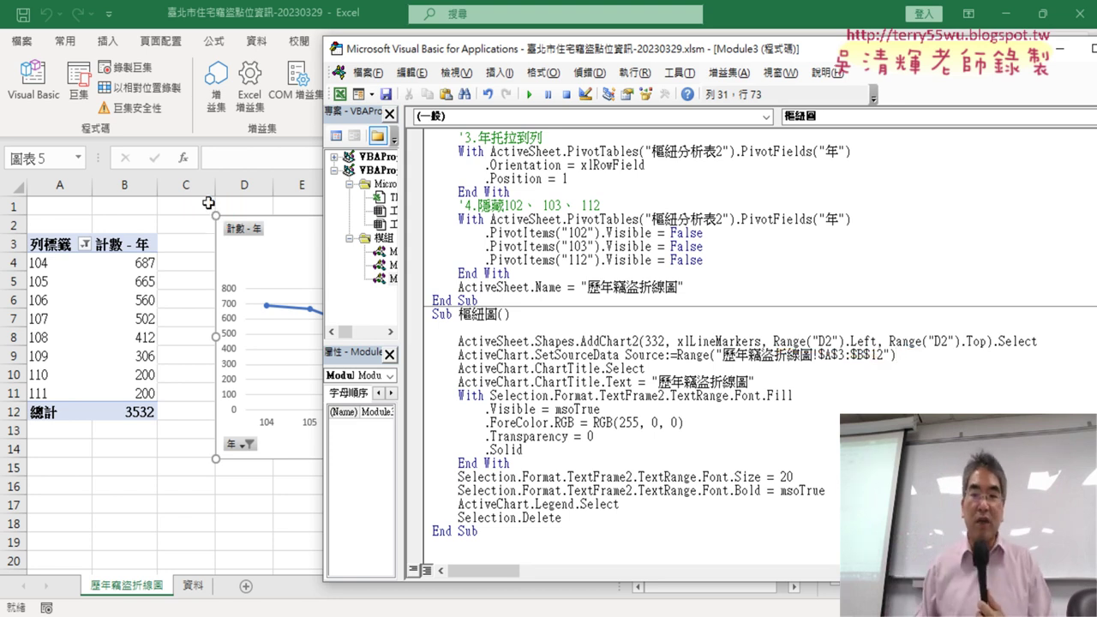
# - Select the new pivot chart and widen it to about column M
pyautogui.click(193, 424)
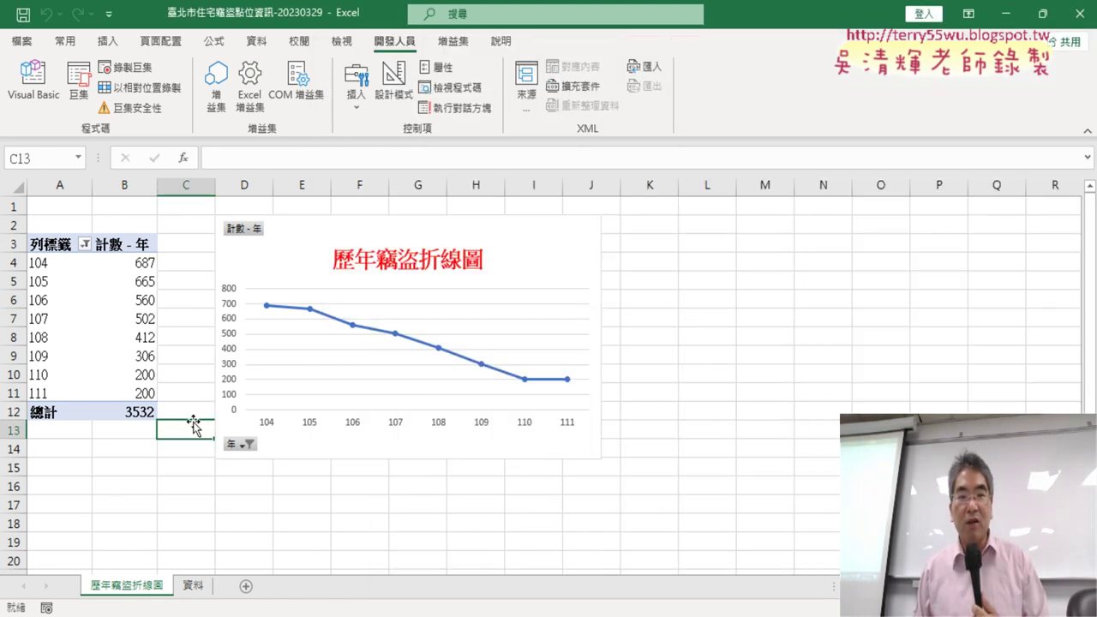
pyautogui.click(593, 252)
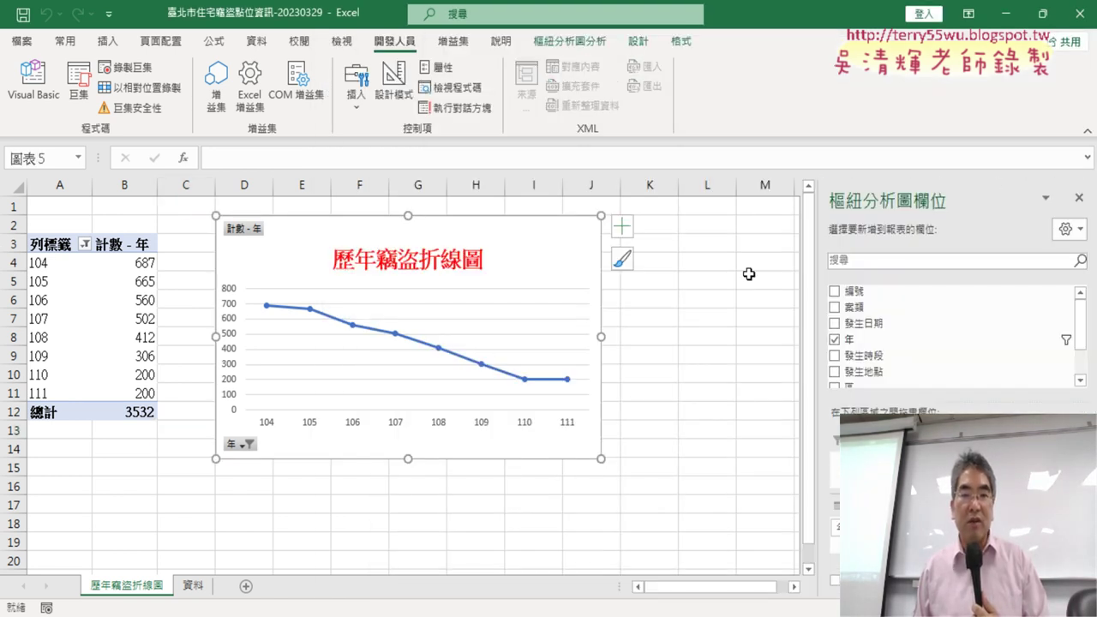
pyautogui.moveTo(602, 338); pyautogui.dragTo(607, 332)
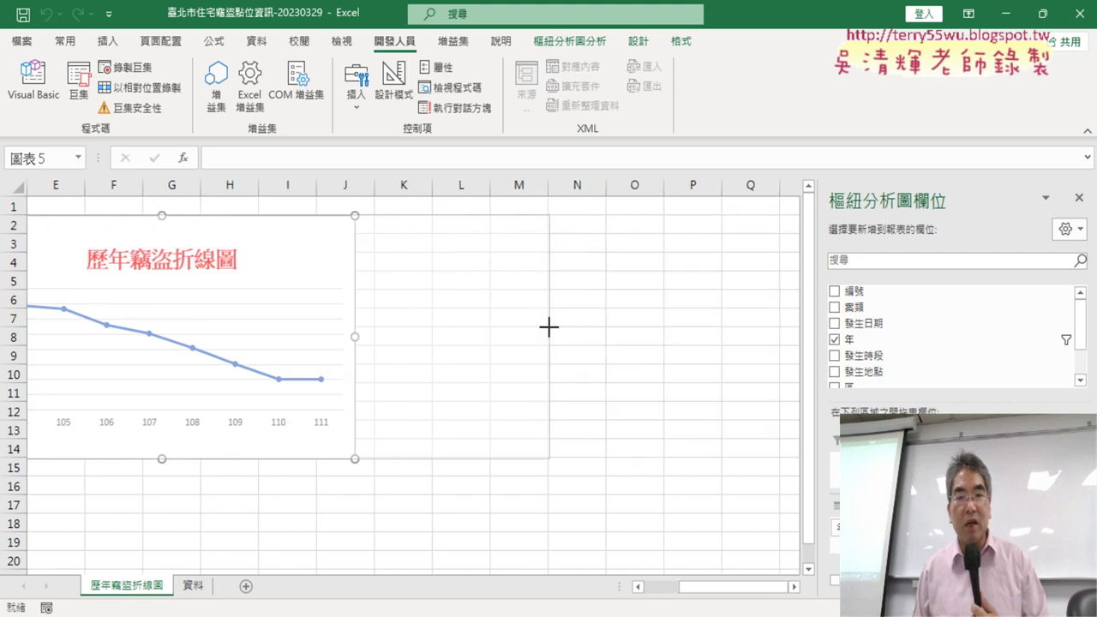
pyautogui.moveTo(606, 332); pyautogui.dragTo(548, 327)
pyautogui.moveTo(701, 589); pyautogui.dragTo(667, 589)
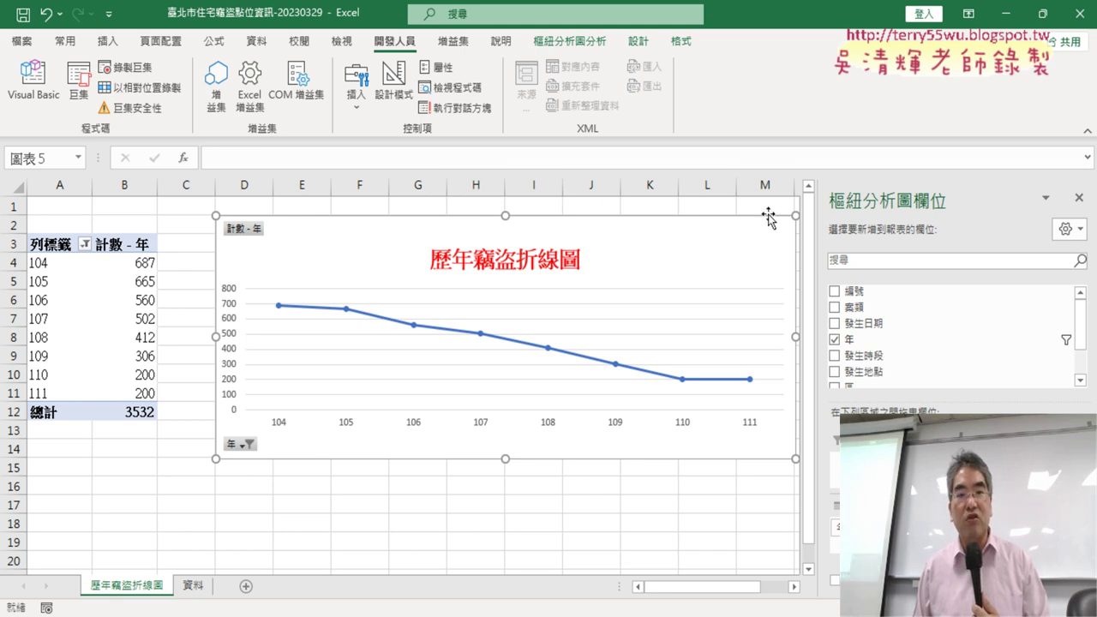
# - Stretch the chart taller at its bottom edge, then delete it from the sheet
pyautogui.click(12, 224)
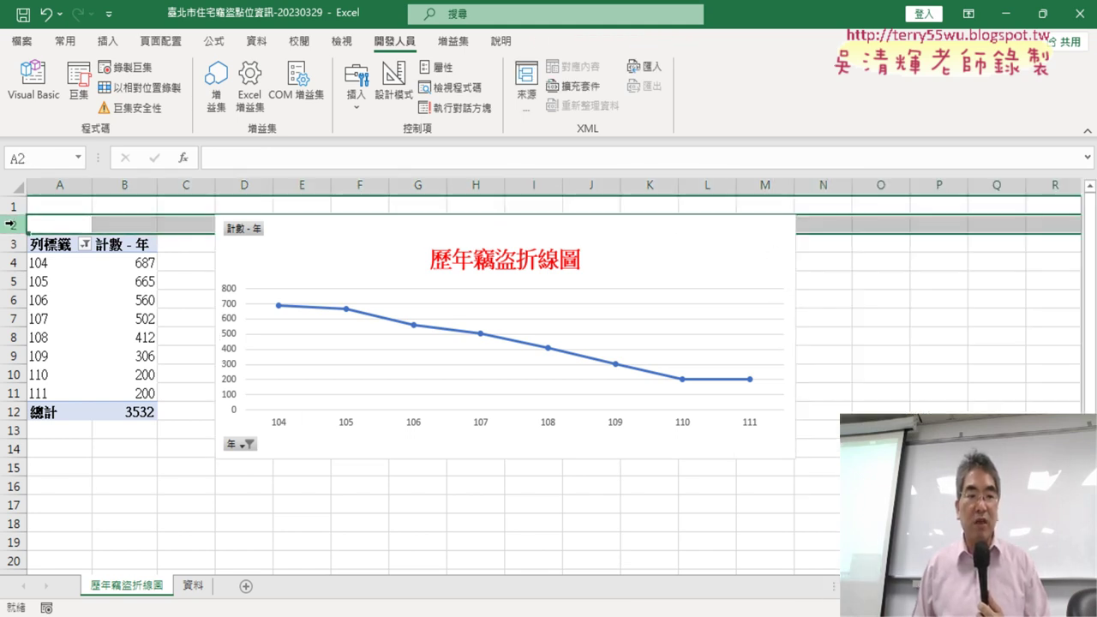
pyautogui.click(23, 482)
pyautogui.click(495, 460)
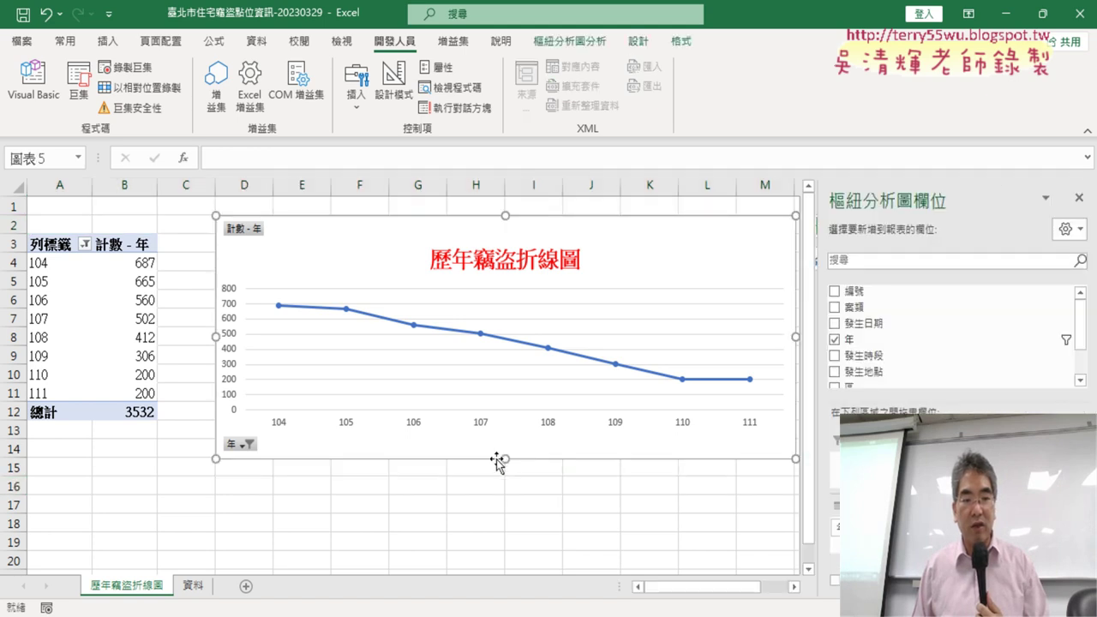
pyautogui.moveTo(508, 460); pyautogui.dragTo(508, 494)
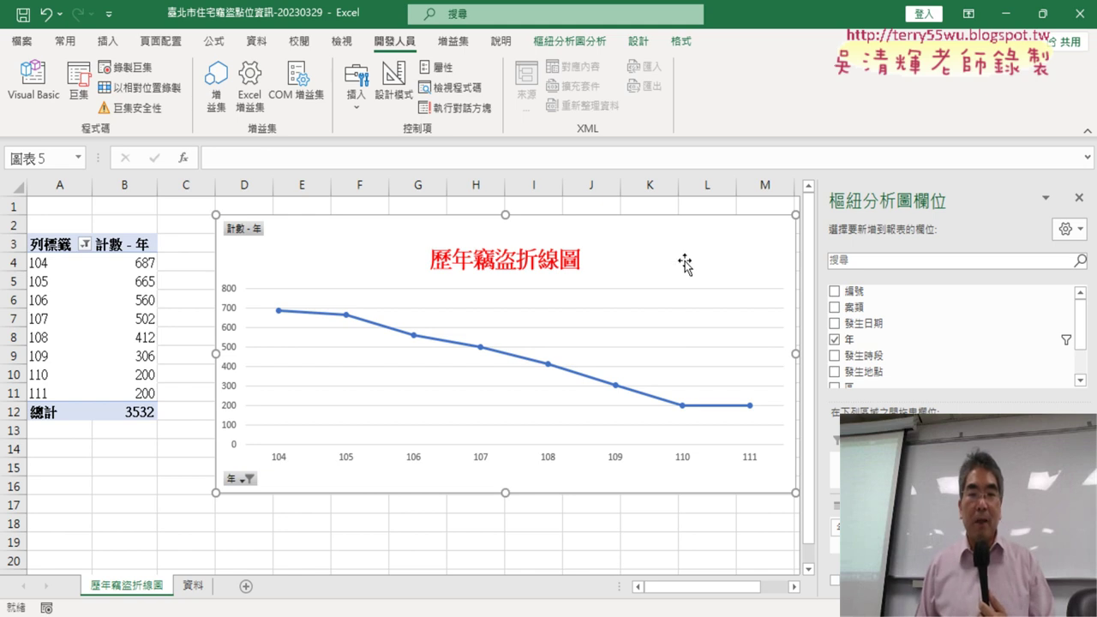
pyautogui.press('Delete')
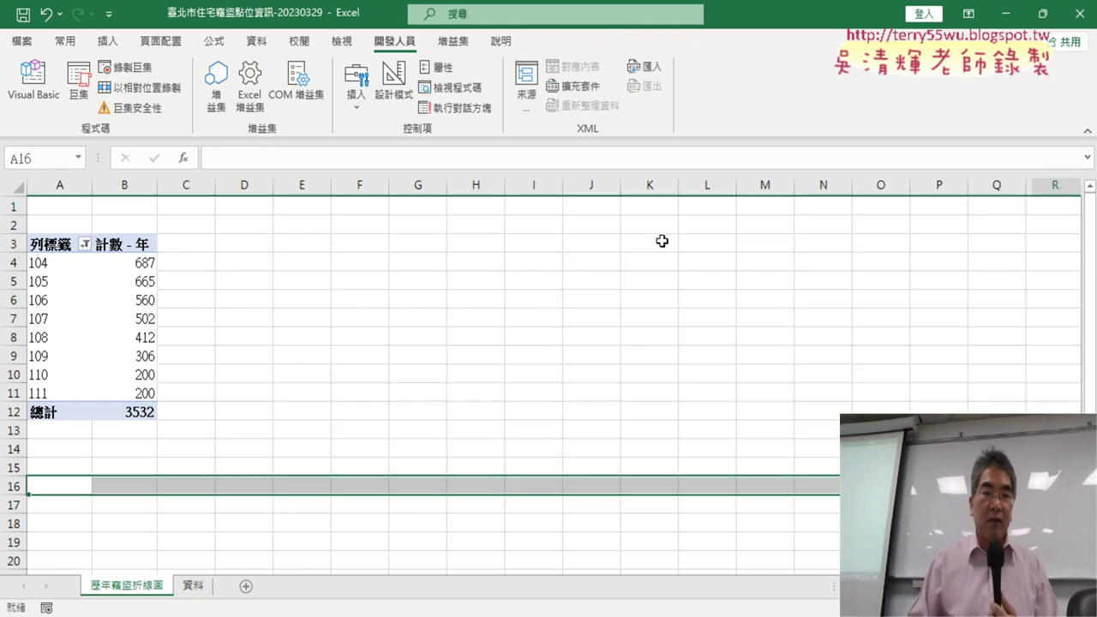
# - Add Range("D2").Width*10 after the Top argument in the AddChart2 call
pyautogui.click(35, 77)
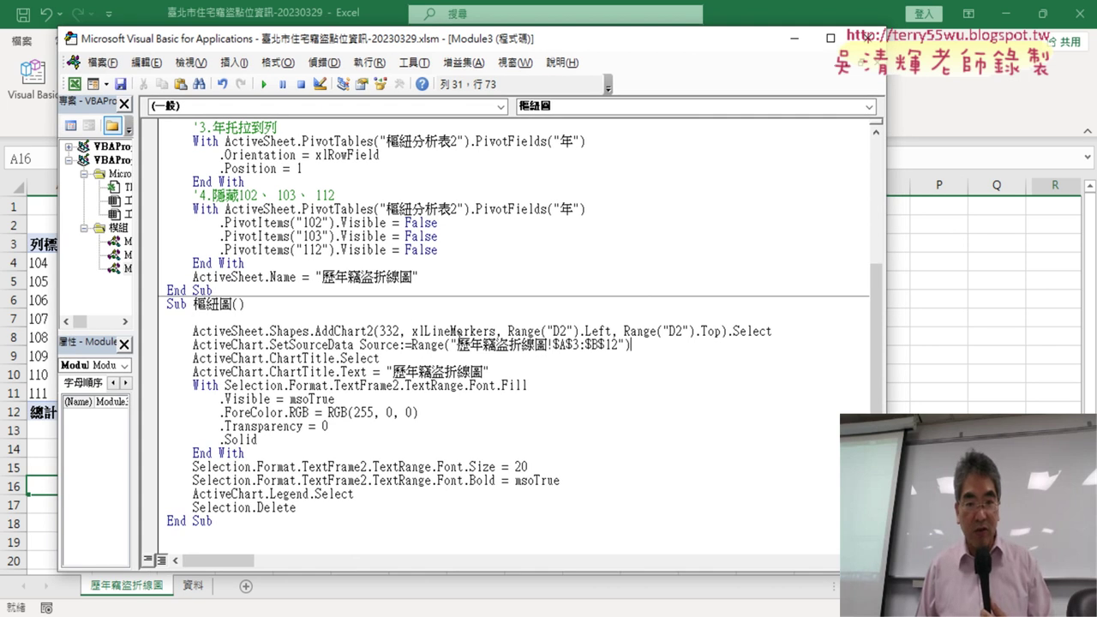
pyautogui.moveTo(498, 331); pyautogui.dragTo(724, 331)
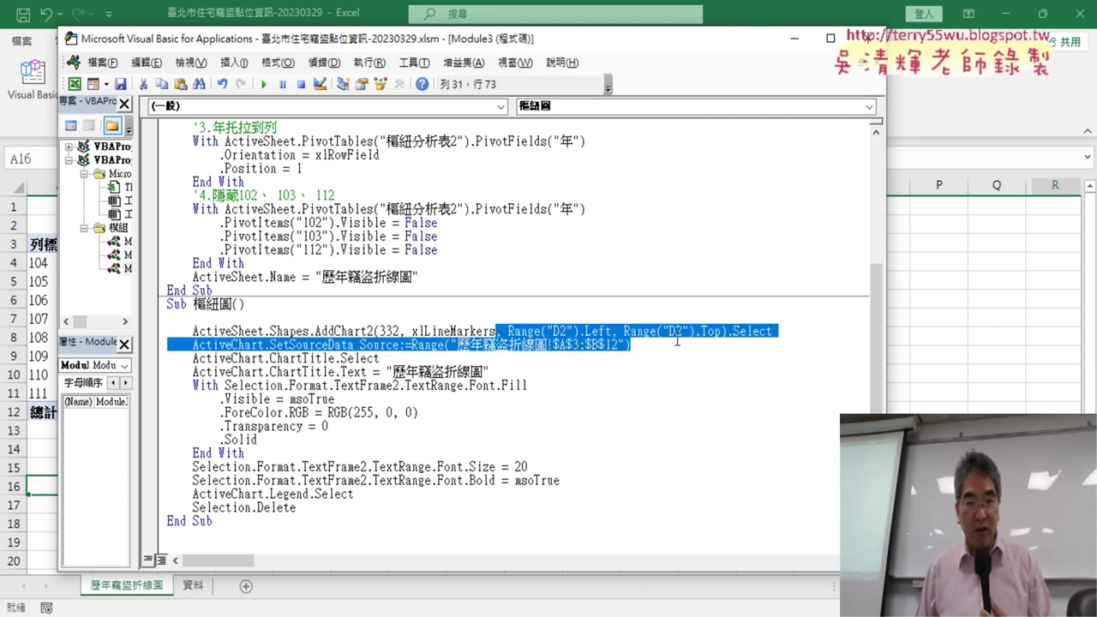
pyautogui.click(724, 331)
pyautogui.write(',')
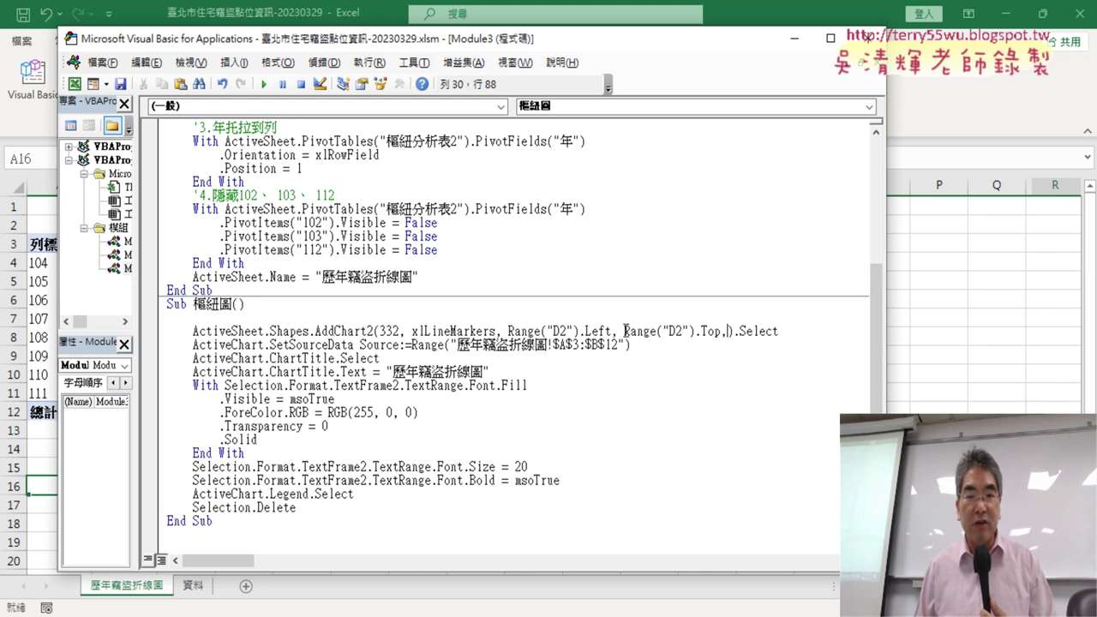
pyautogui.moveTo(625, 331); pyautogui.dragTo(727, 335)
pyautogui.write('.')
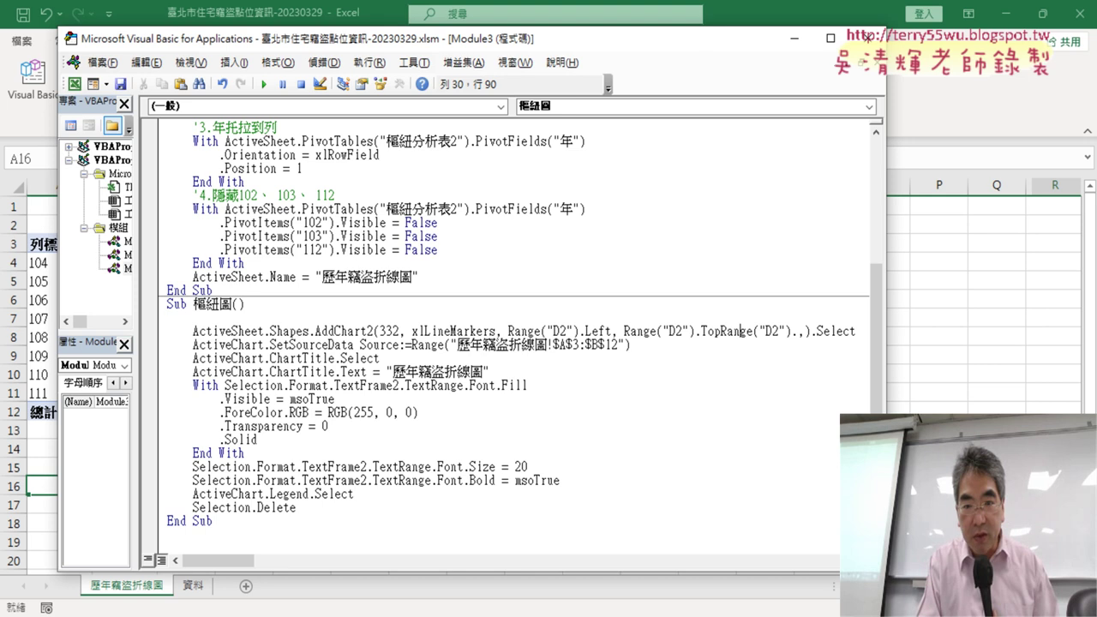
pyautogui.write(',')
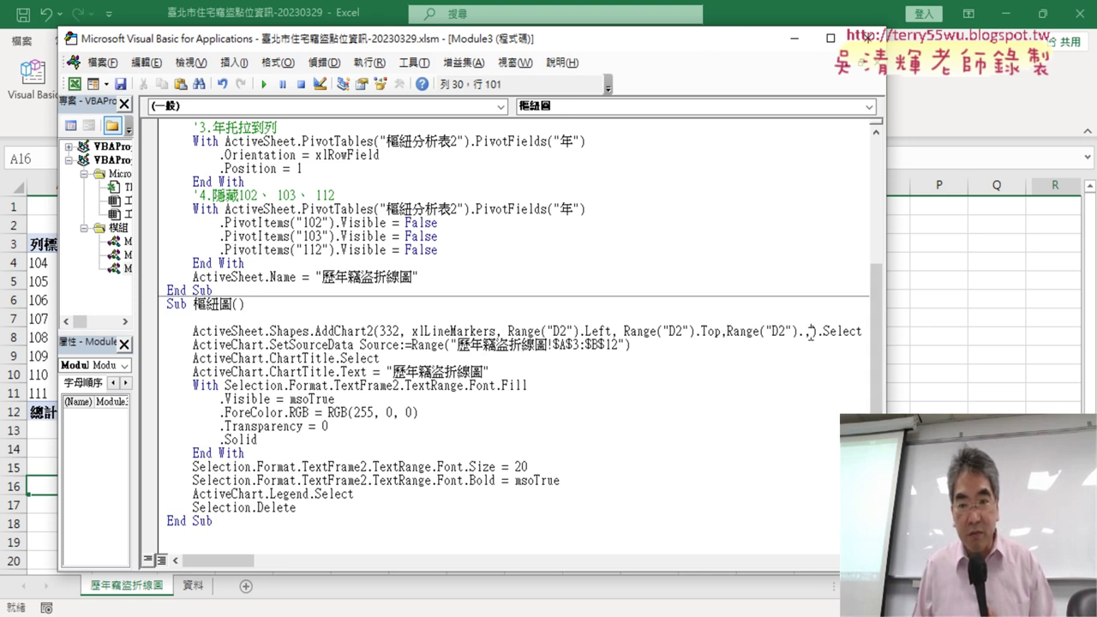
pyautogui.doubleClick(809, 332)
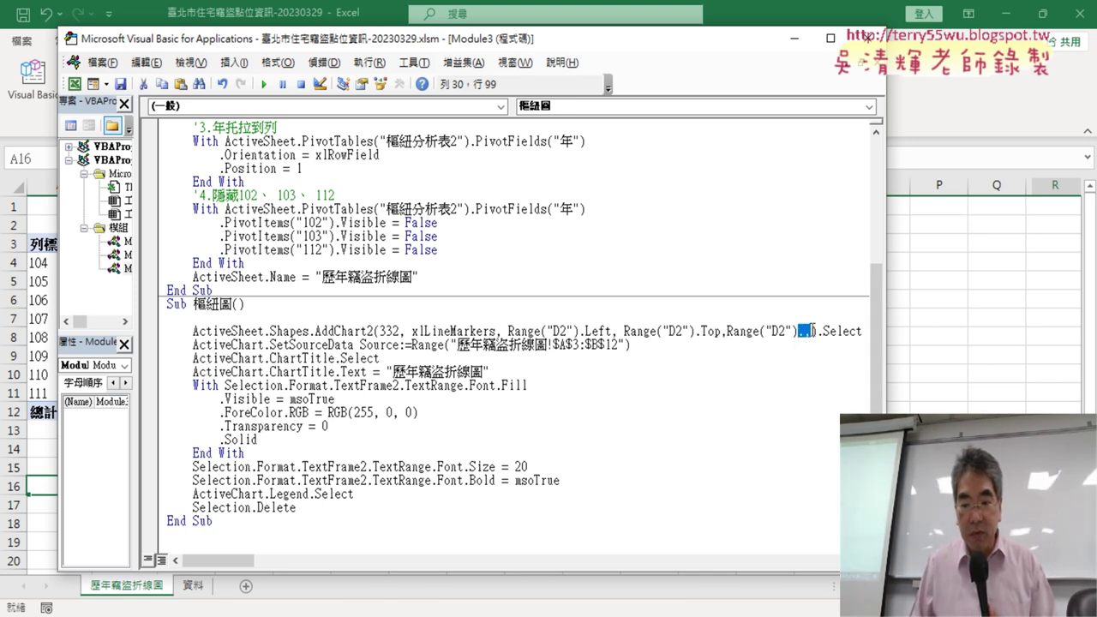
pyautogui.write('.')
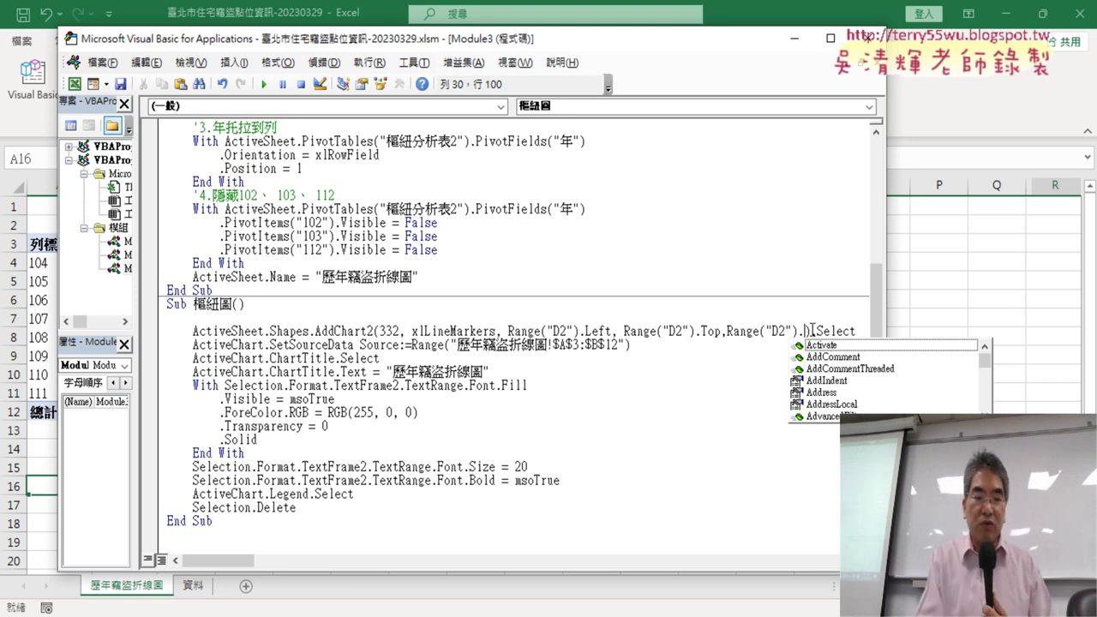
pyautogui.write('w')
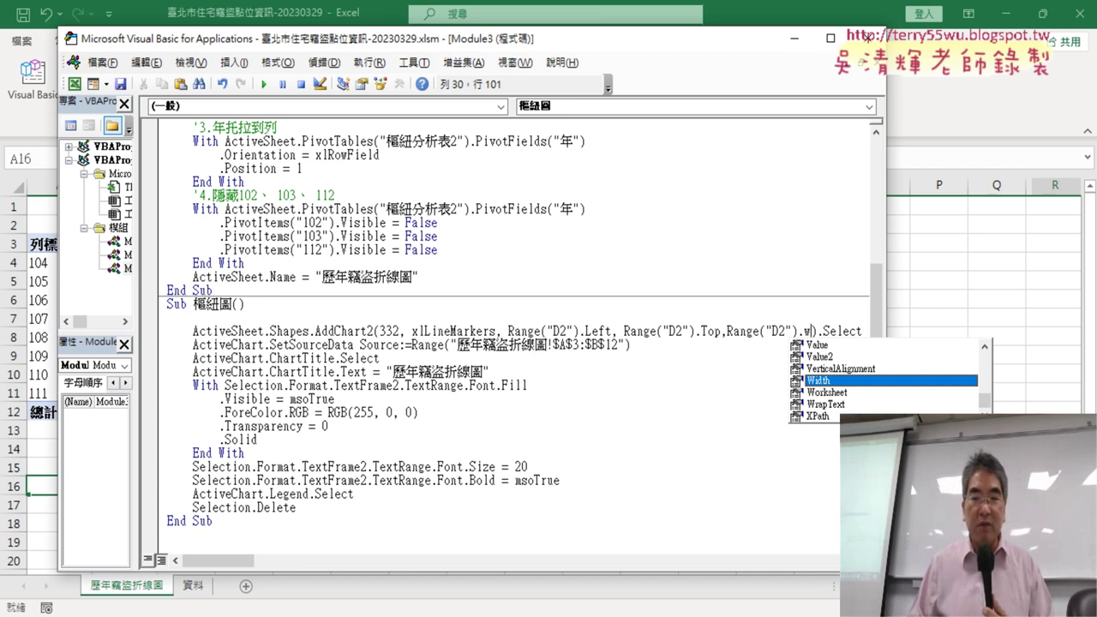
pyautogui.doubleClick(831, 381)
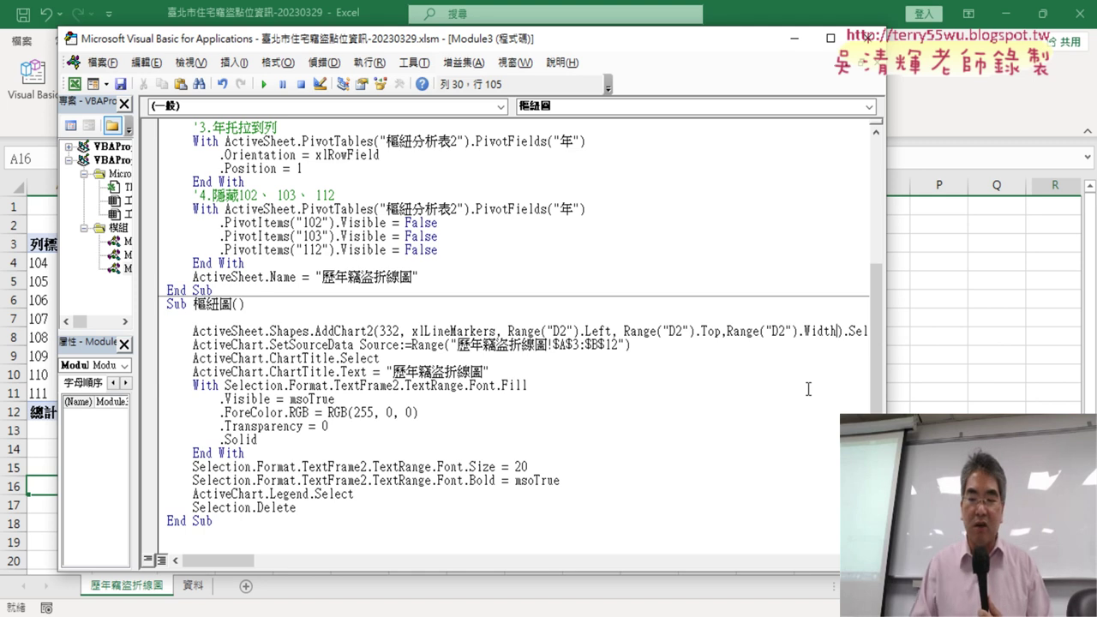
pyautogui.write('*10,')
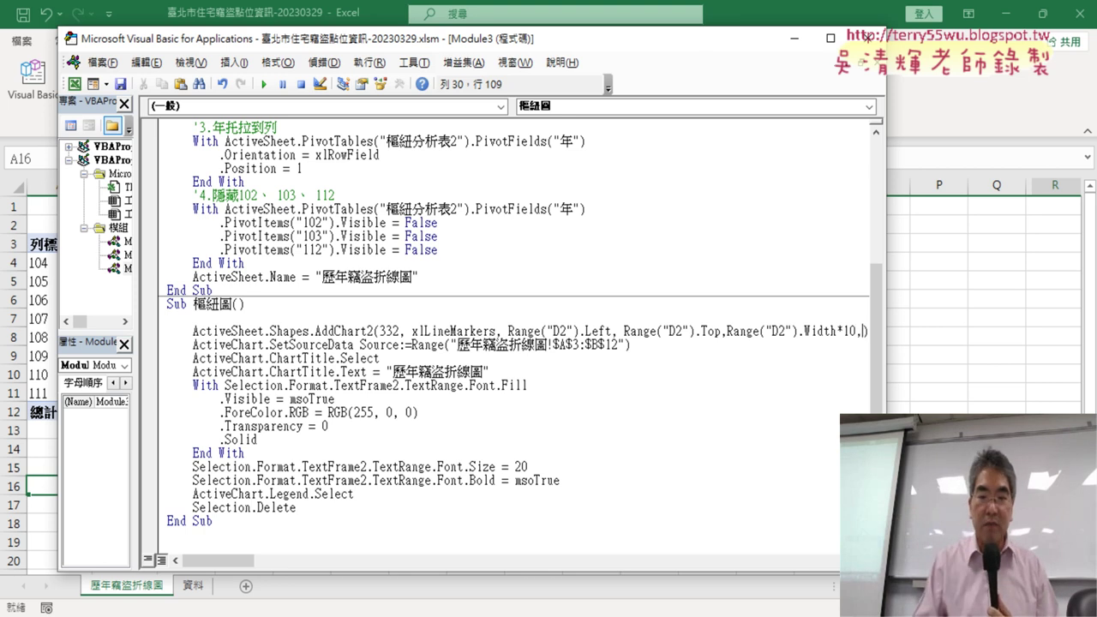
# - Append Range("D2").Height * 15 as the AddChart2 height argument
pyautogui.moveTo(887, 386); pyautogui.dragTo(1093, 406)
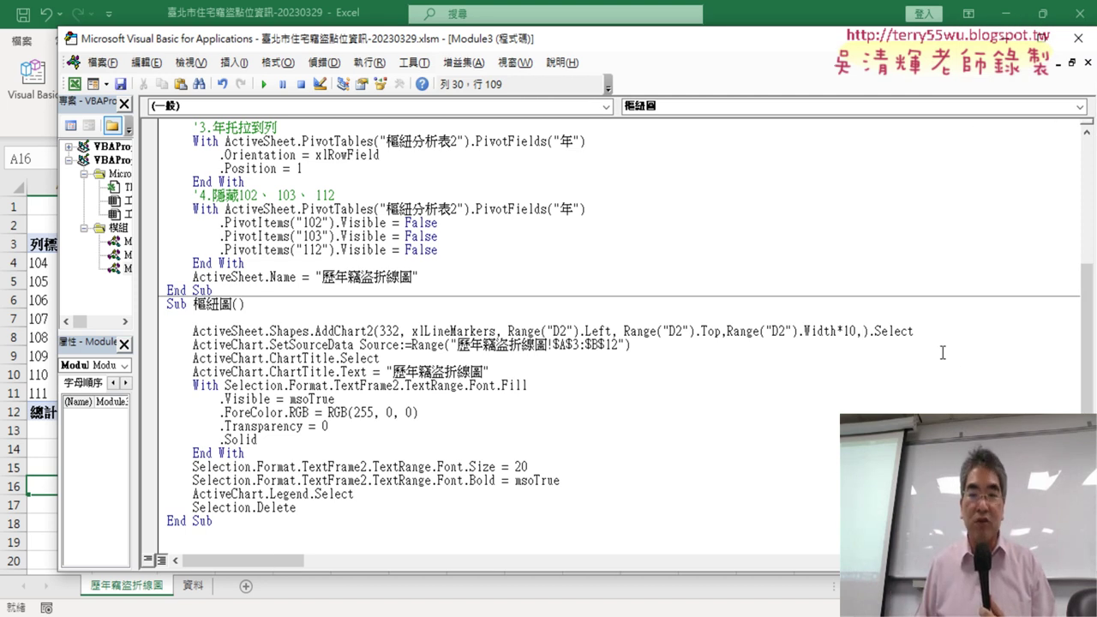
pyautogui.moveTo(799, 331); pyautogui.dragTo(742, 333)
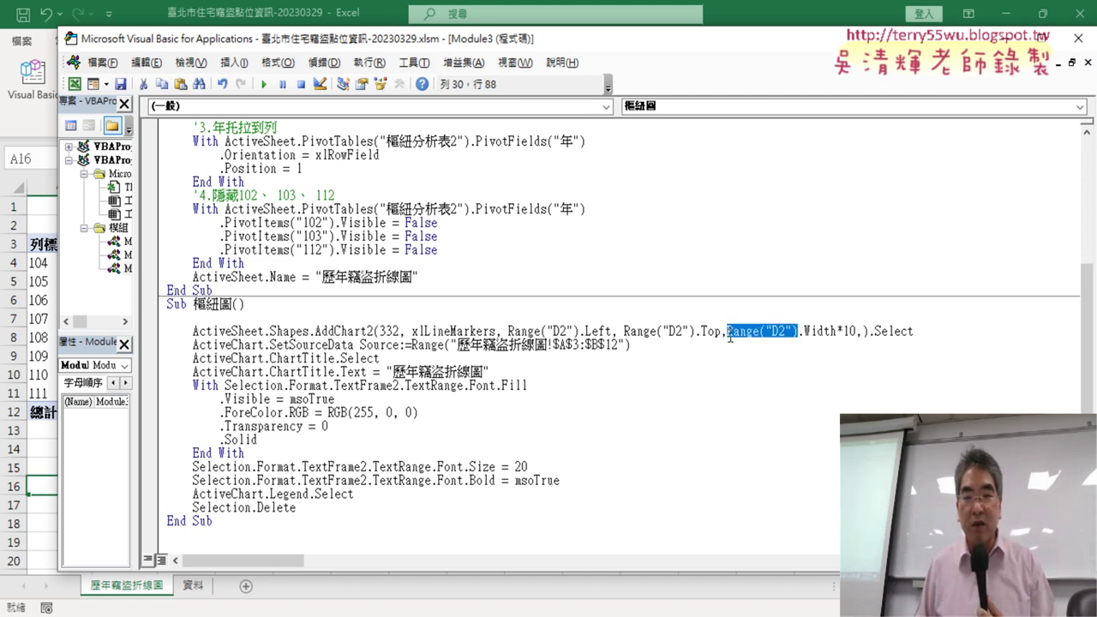
pyautogui.hotkey('ctrl', 'c')
pyautogui.click(862, 332)
pyautogui.hotkey('ctrl', 'v')
pyautogui.write('.')
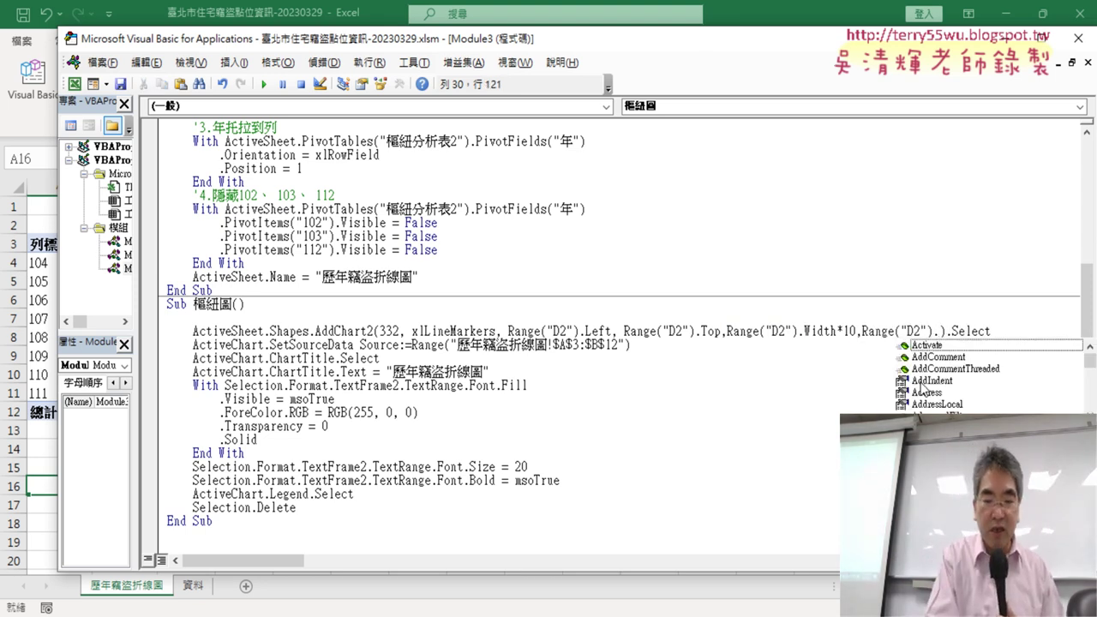
pyautogui.write('h')
pyautogui.press('Down')
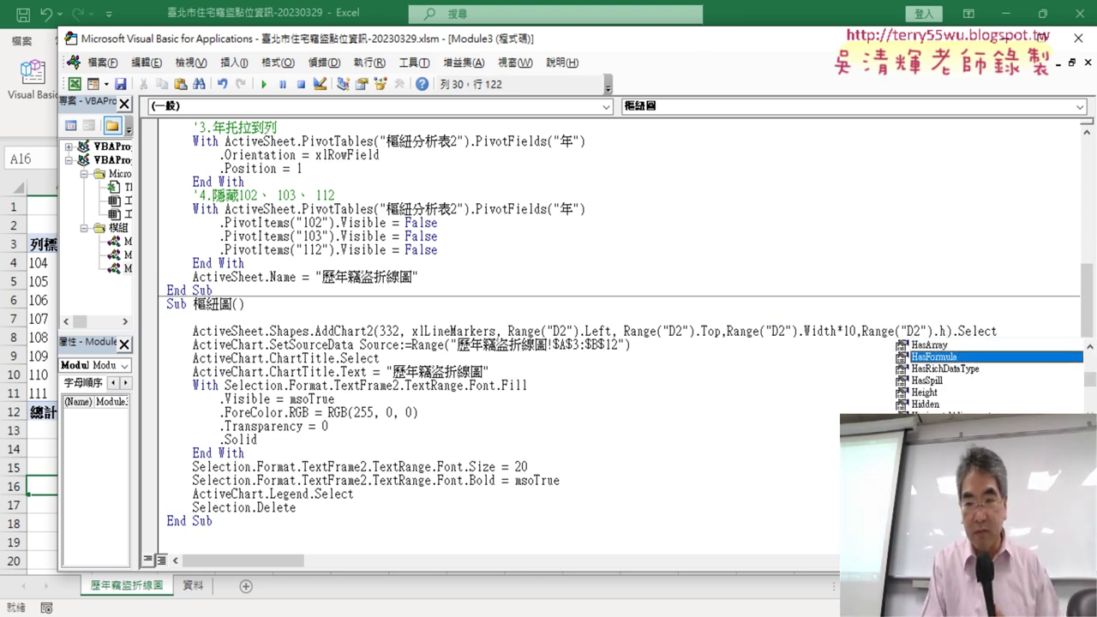
pyautogui.press('Down')
pyautogui.press('Down')
pyautogui.press('Down')
pyautogui.press('space')
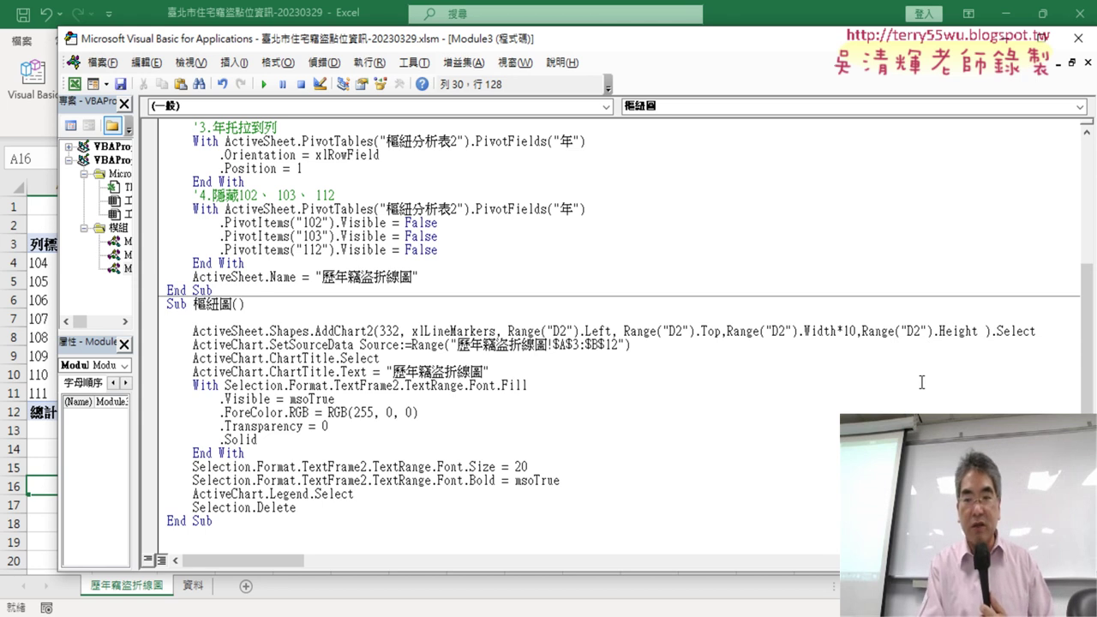
pyautogui.write('*')
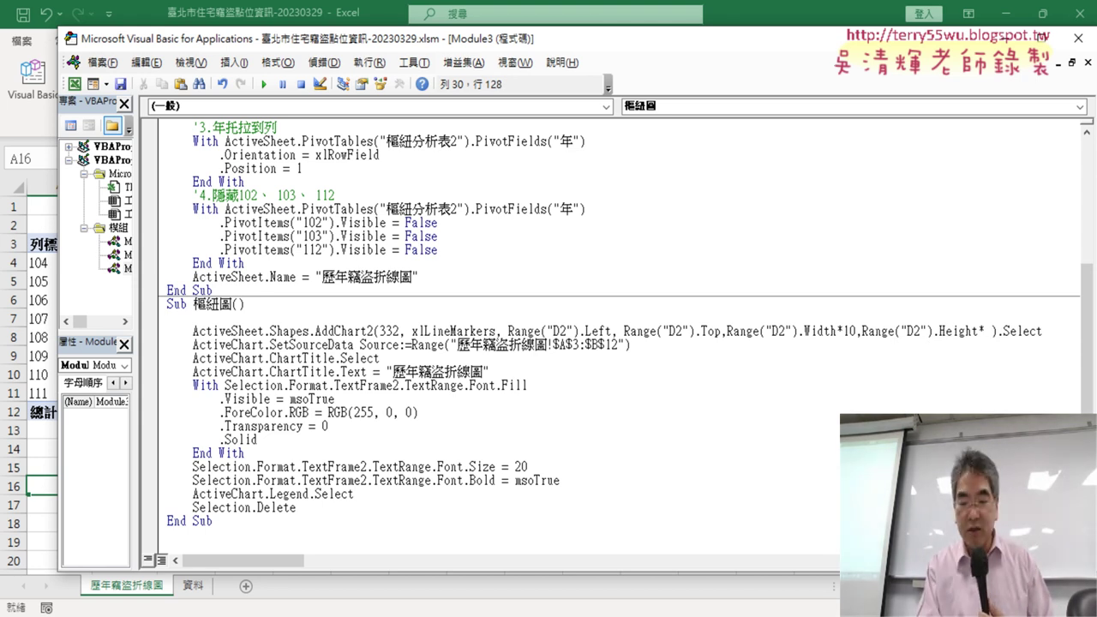
pyautogui.write('15')
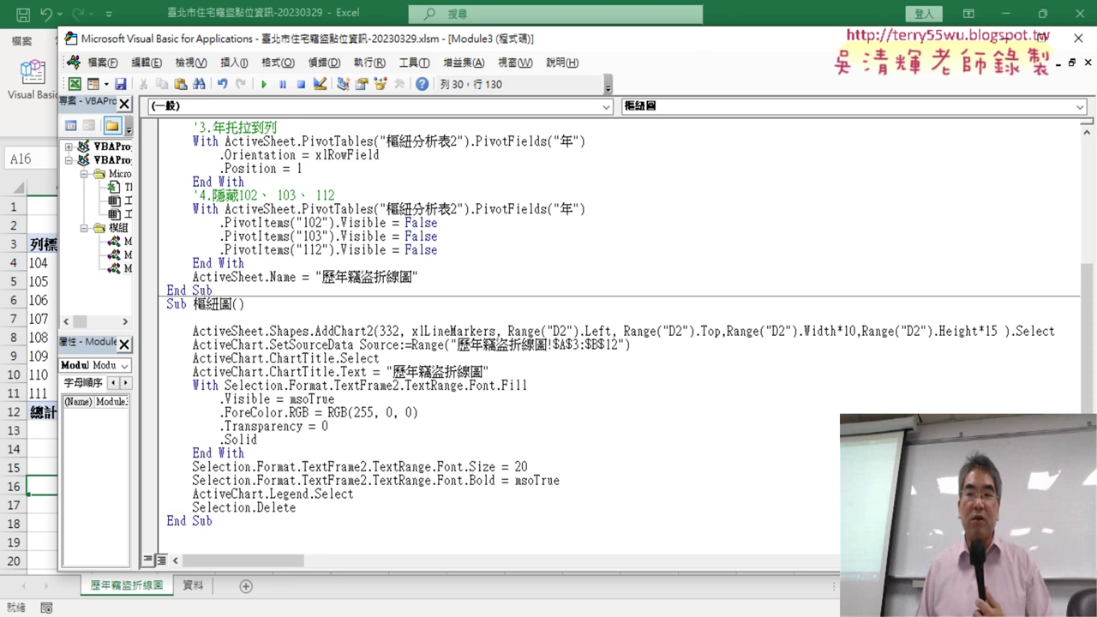
pyautogui.click(822, 453)
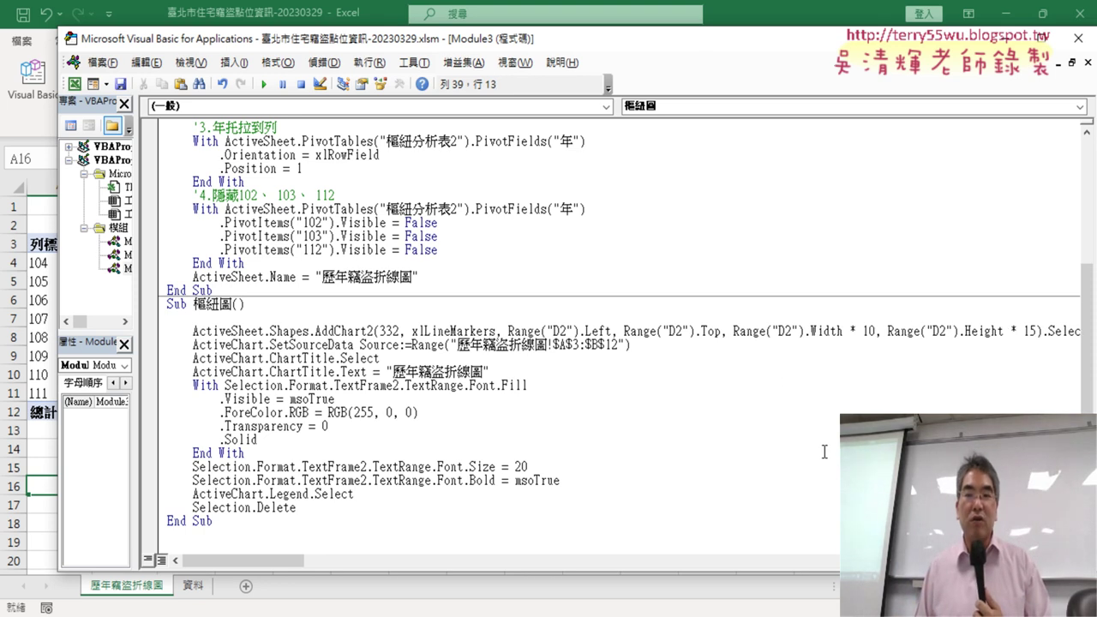
# - Review the D2 position and width arguments, then move the editor aside to show the pivot table
pyautogui.moveTo(498, 38); pyautogui.dragTo(452, 36)
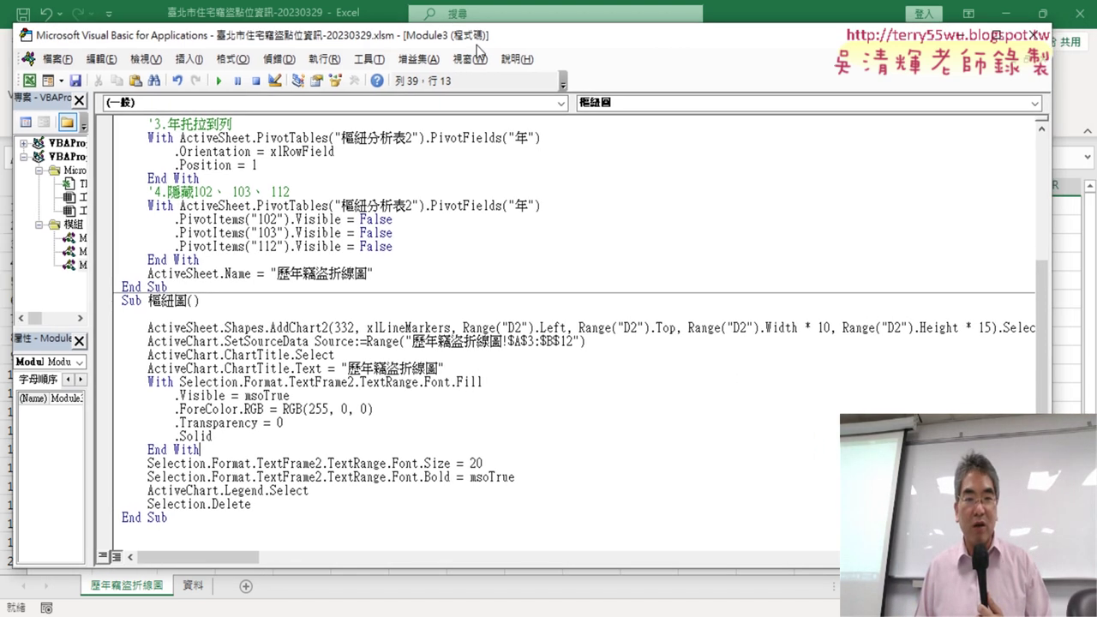
pyautogui.moveTo(463, 329); pyautogui.dragTo(683, 330)
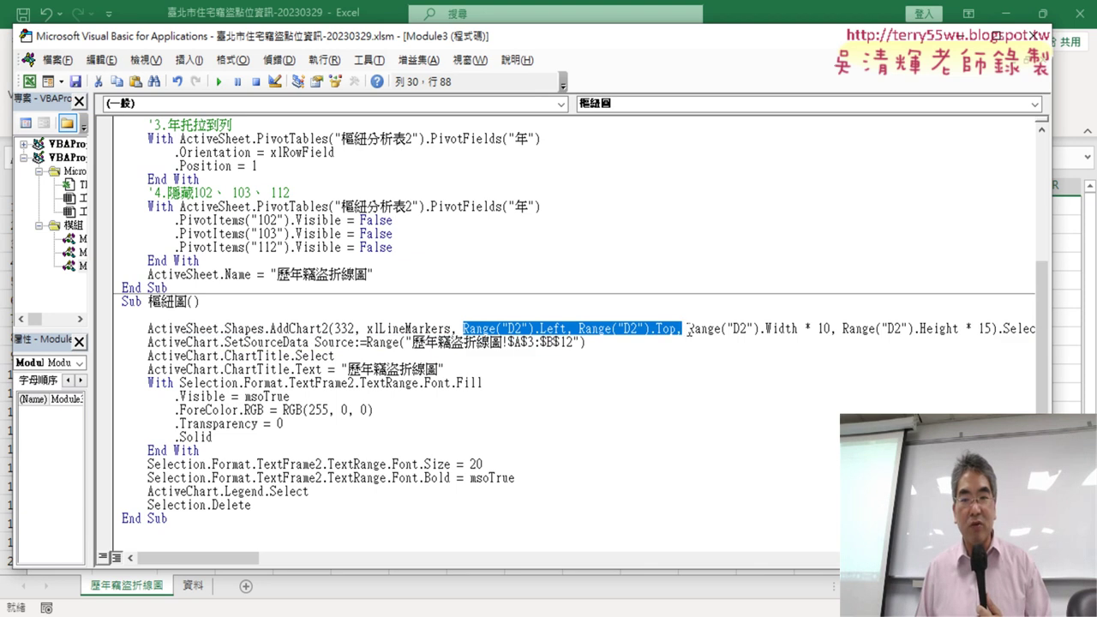
pyautogui.moveTo(689, 330); pyautogui.dragTo(993, 333)
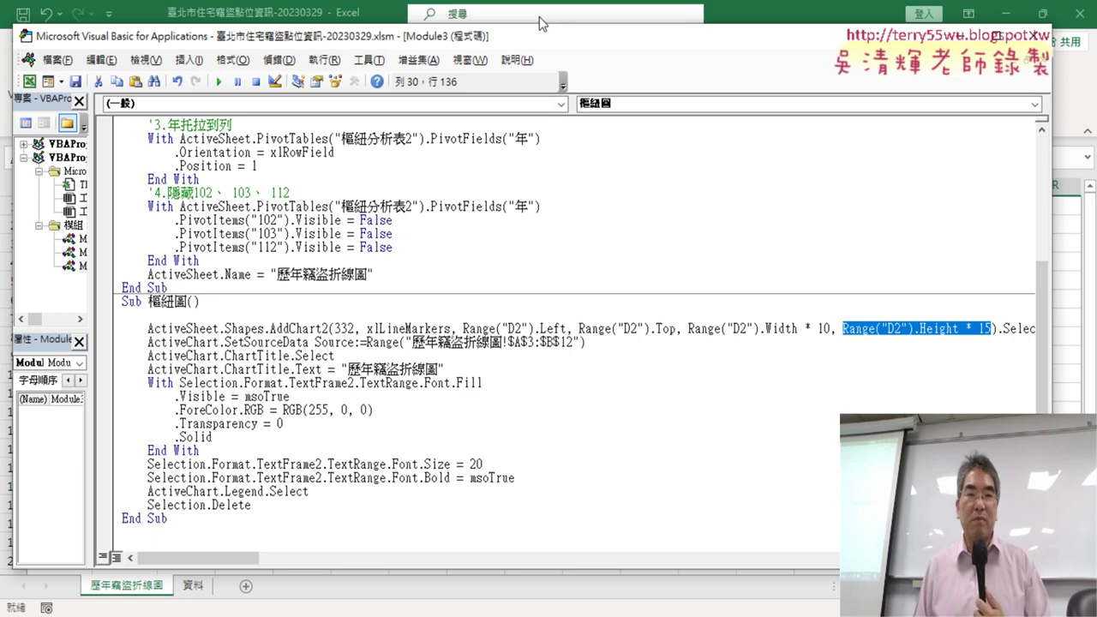
pyautogui.moveTo(600, 36); pyautogui.dragTo(951, 48)
# - Run the 樞紐圖 macro, debug the legend error 1004, and reset the run
pyautogui.moveTo(600, 48); pyautogui.dragTo(580, 32)
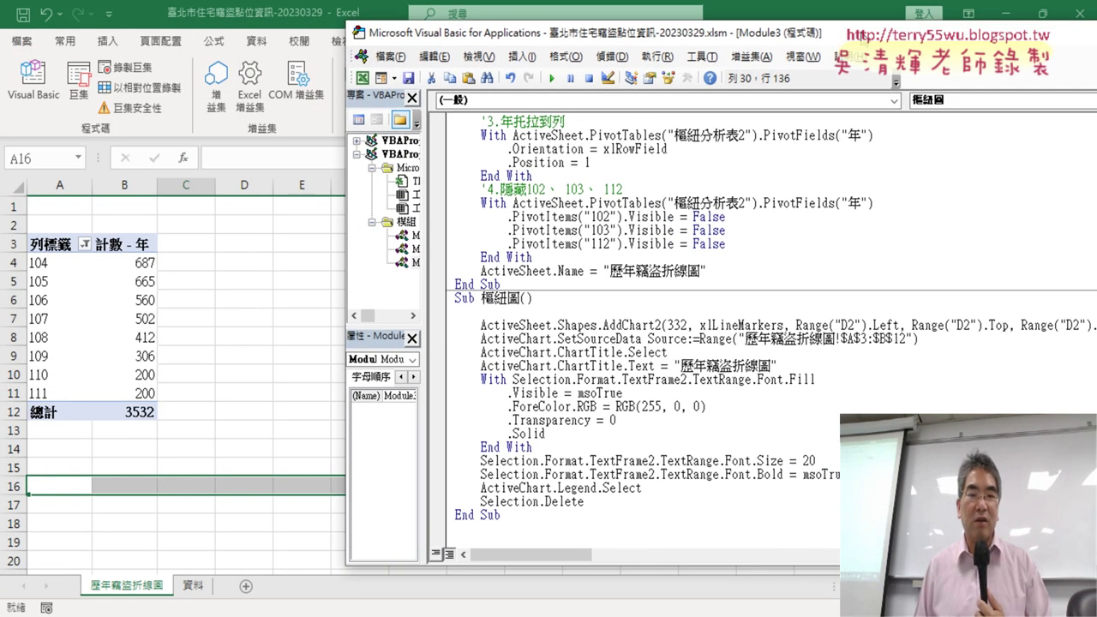
pyautogui.click(679, 366)
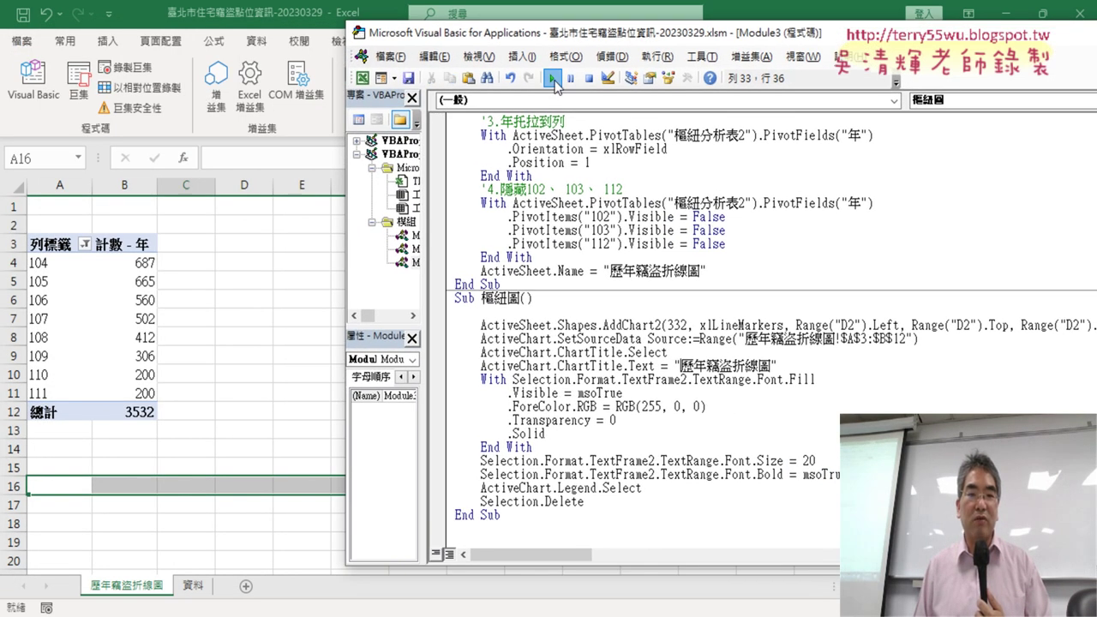
pyautogui.click(553, 80)
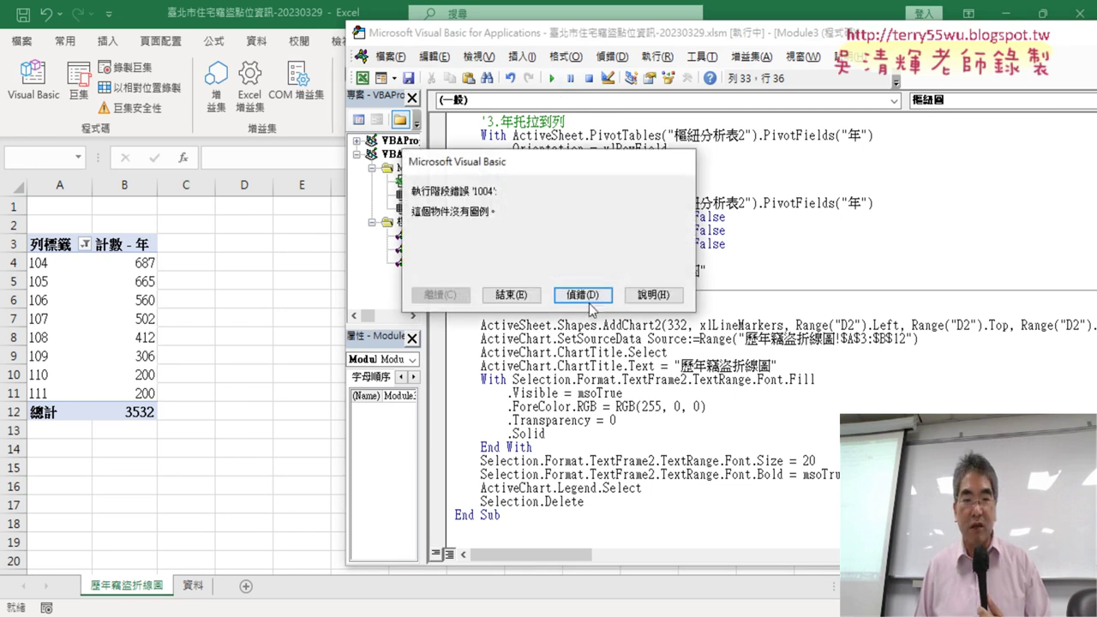
pyautogui.click(587, 291)
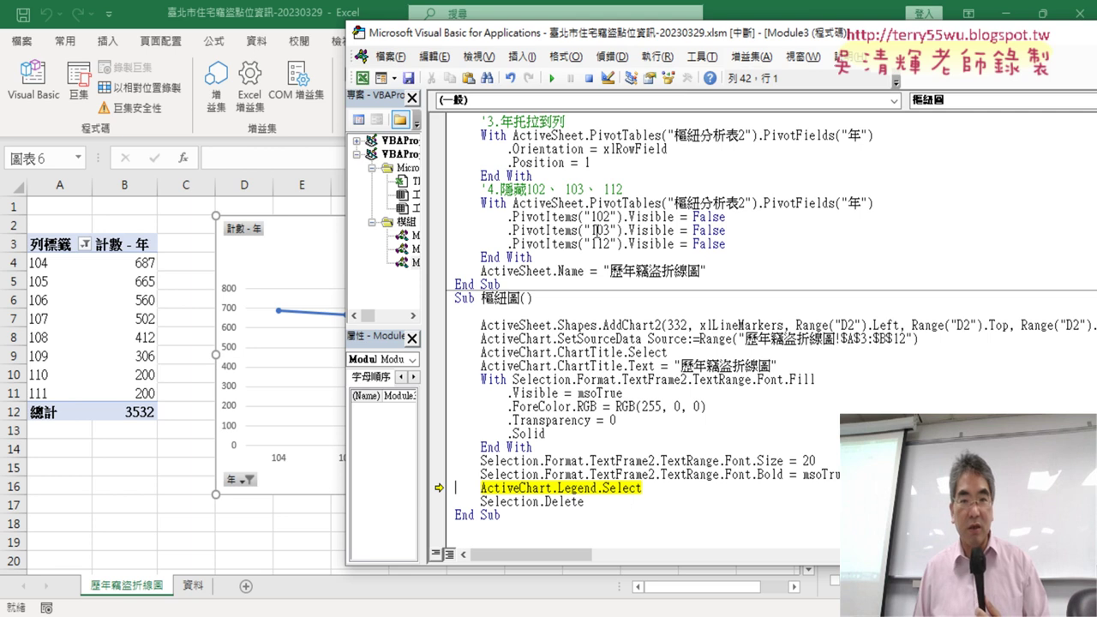
pyautogui.click(590, 78)
# - Delete the existing chart, rerun the macro, and view the larger red-titled chart in Excel
pyautogui.click(309, 245)
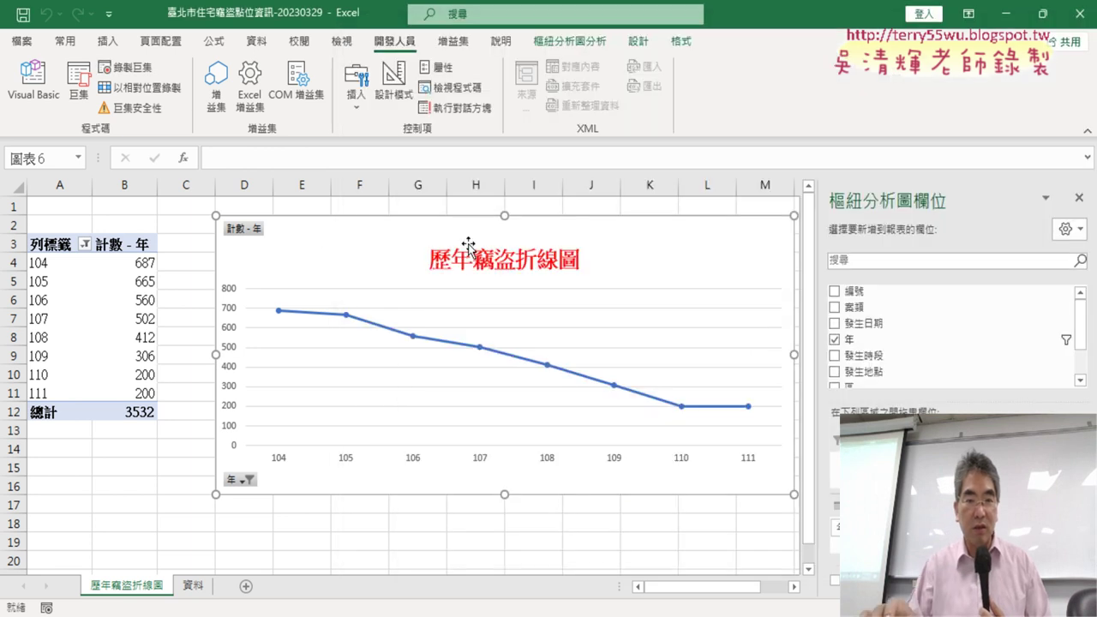
pyautogui.press('Delete')
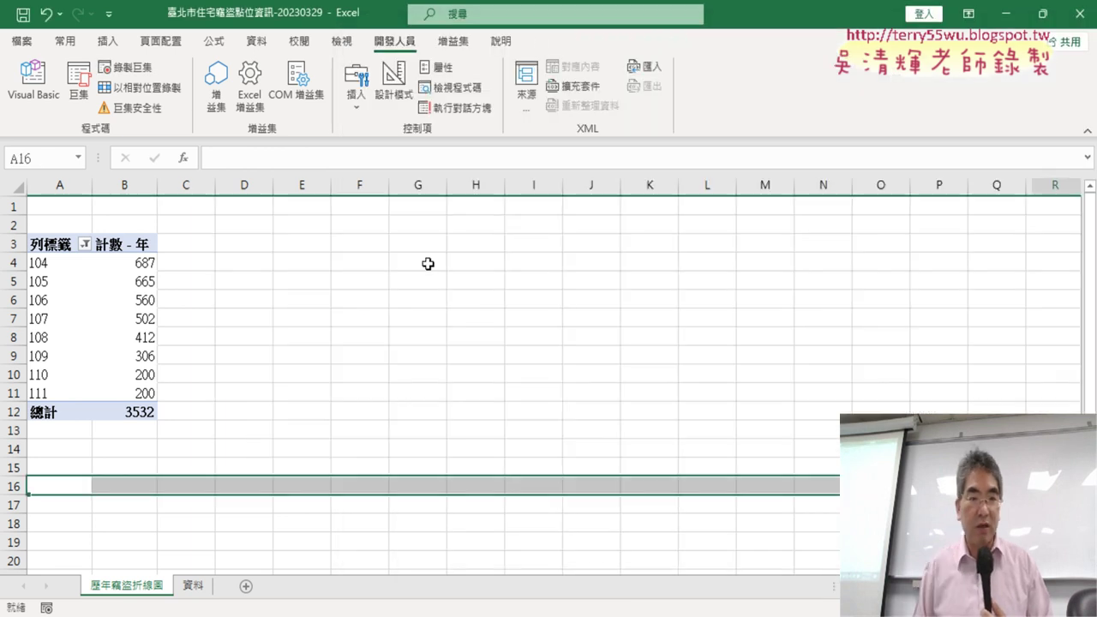
pyautogui.click(33, 81)
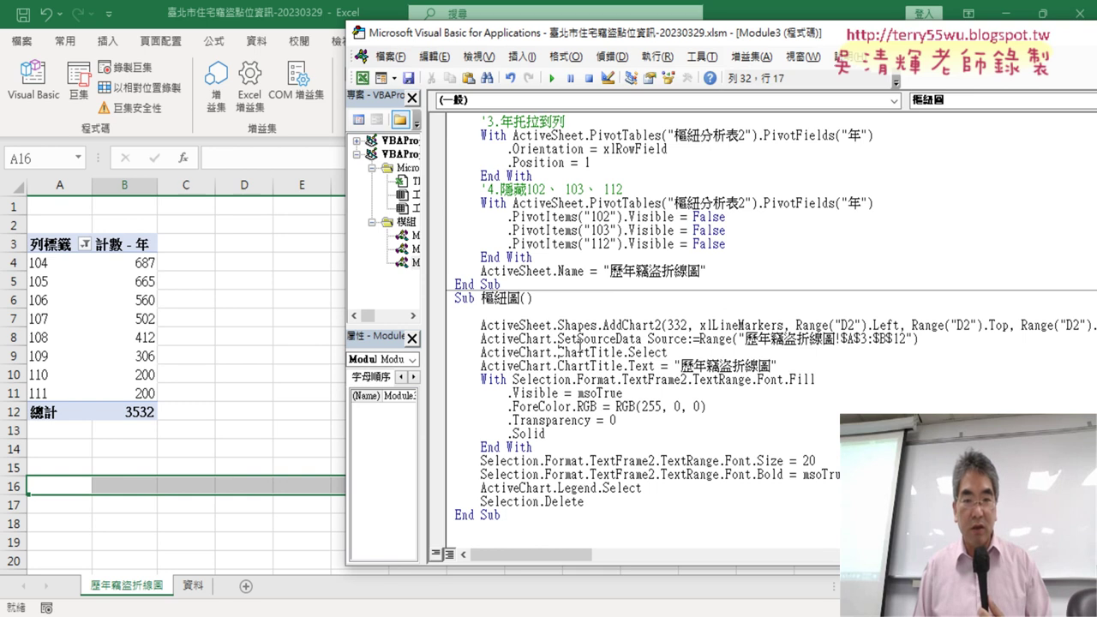
pyautogui.click(553, 78)
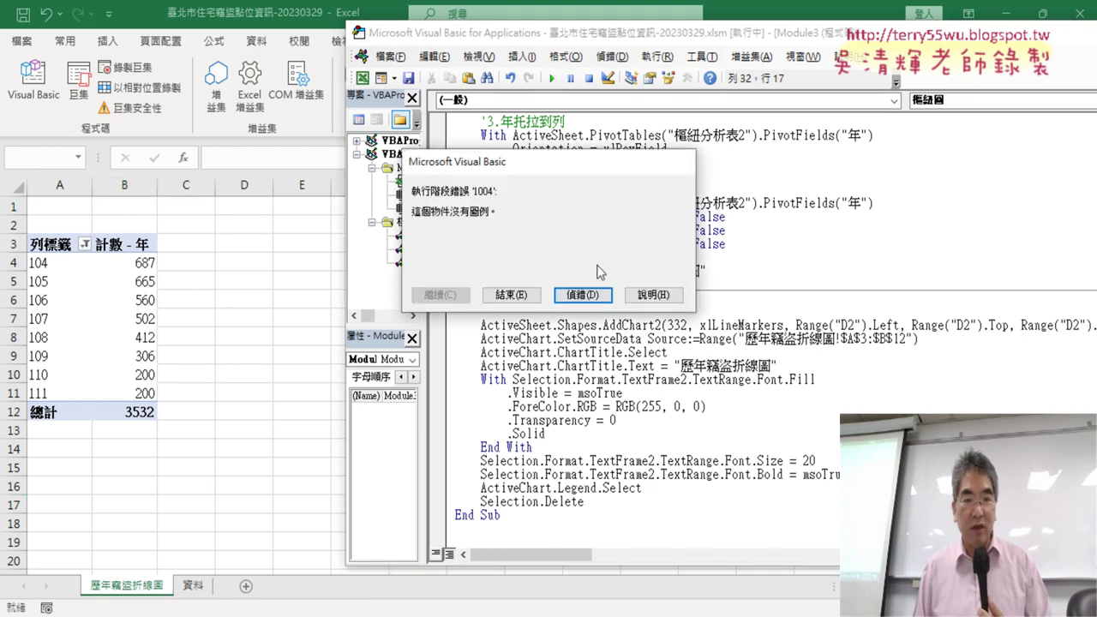
pyautogui.click(593, 296)
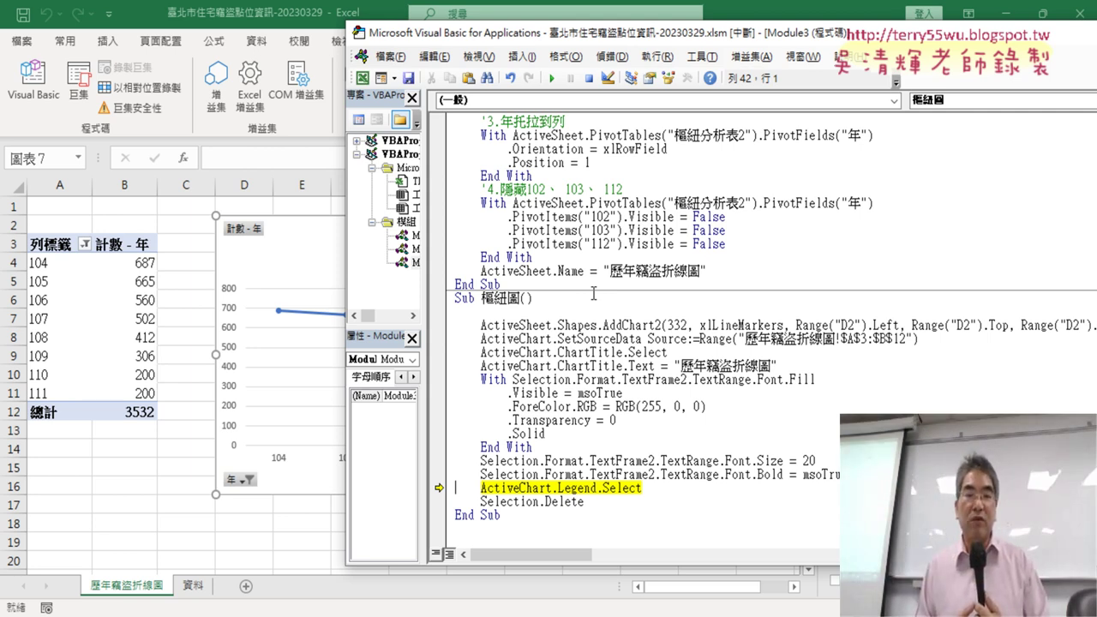
pyautogui.click(304, 232)
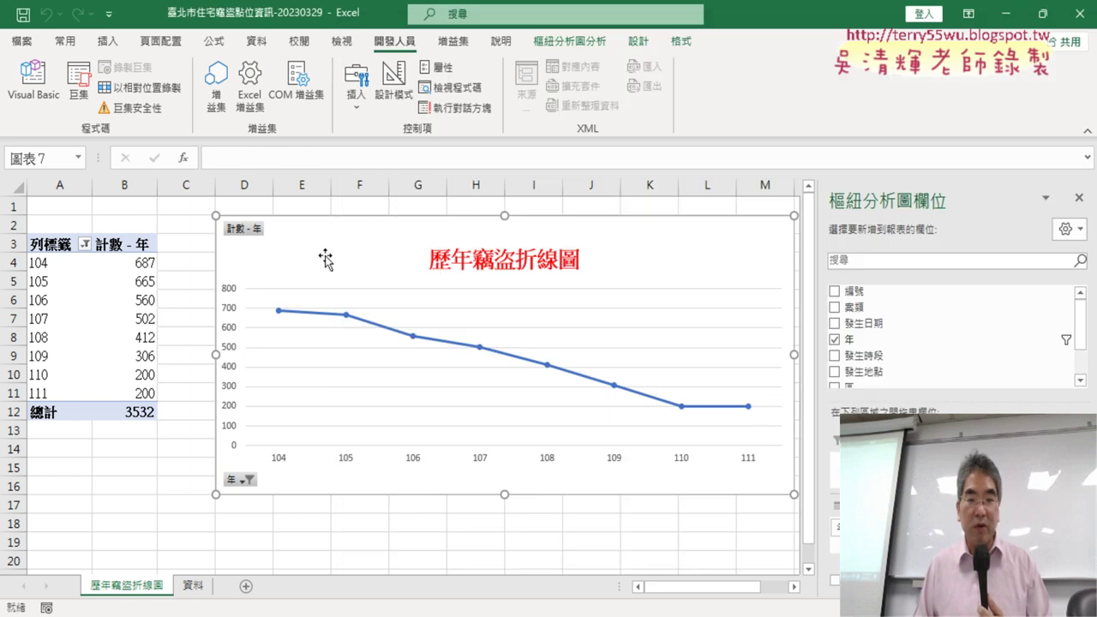
# - Comment out ActiveChart.Legend.Select and Selection.Delete with apostrophes, reset, and return to Excel
pyautogui.click(34, 82)
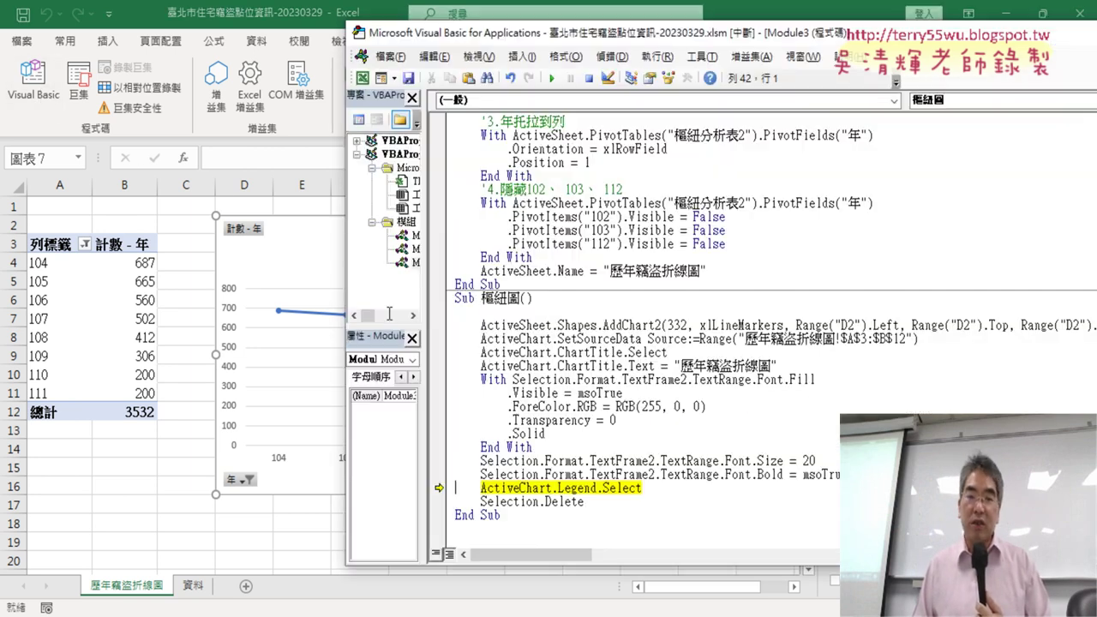
pyautogui.moveTo(584, 502); pyautogui.dragTo(463, 489)
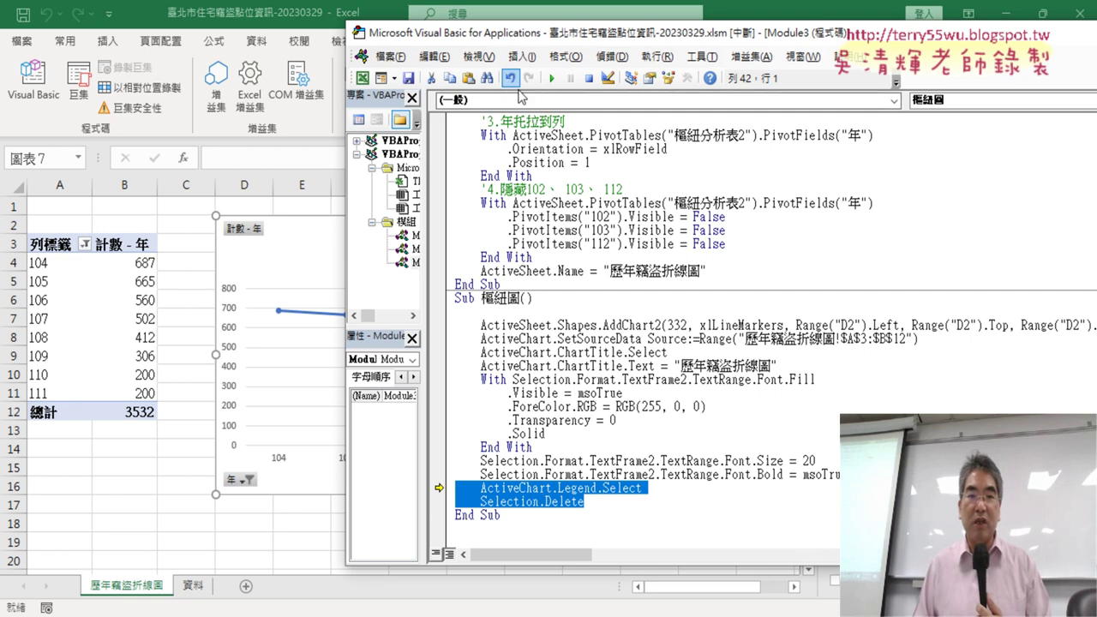
pyautogui.click(481, 490)
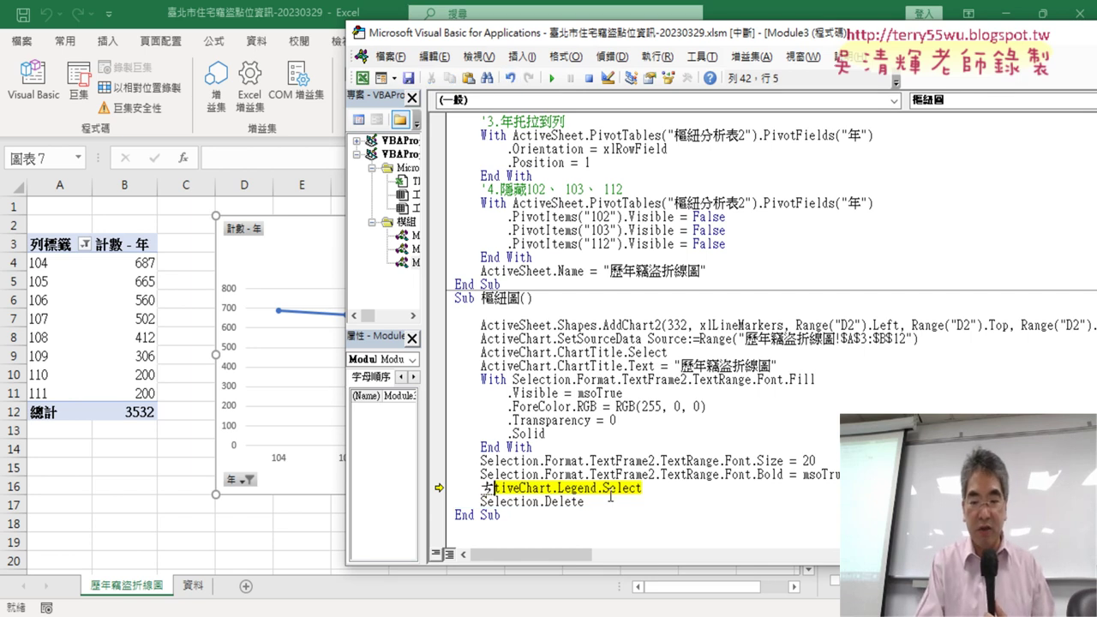
pyautogui.write("'")
pyautogui.press('Down')
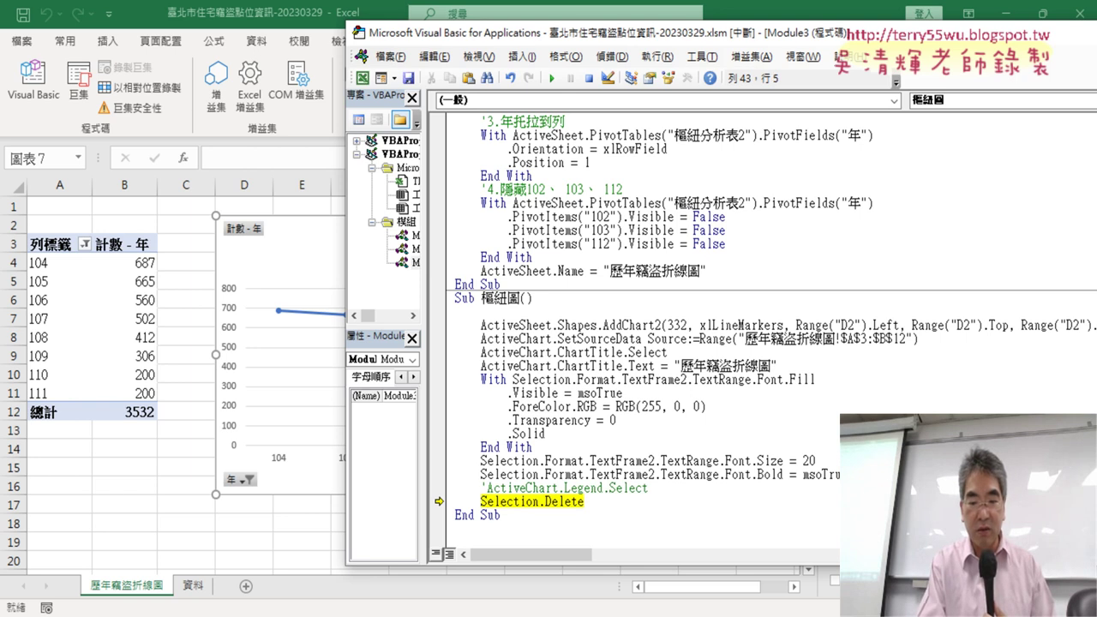
pyautogui.write("'")
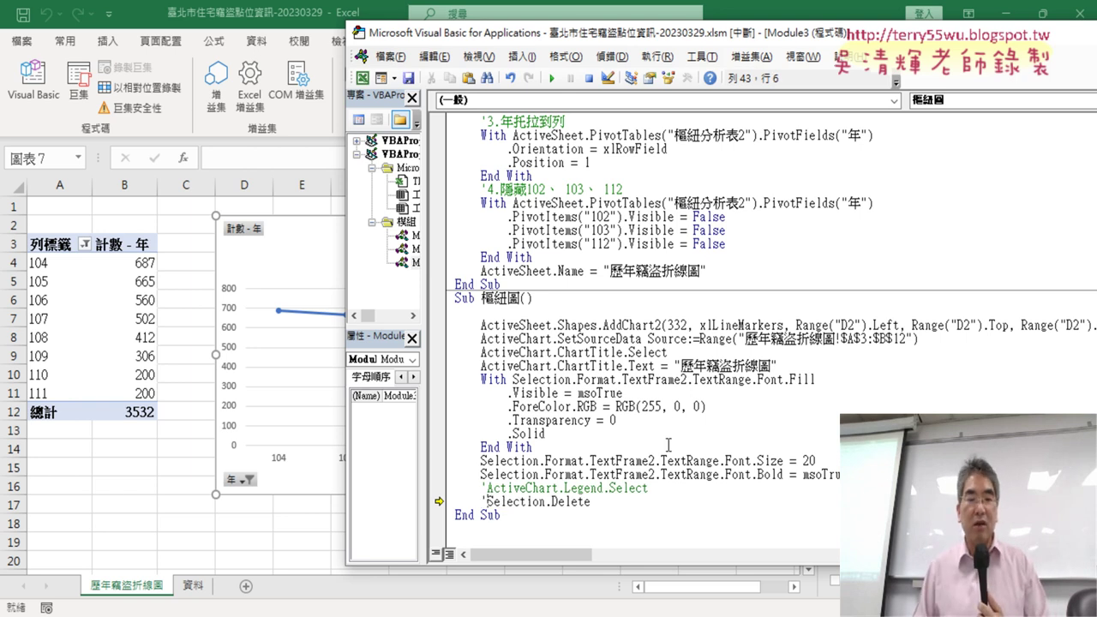
pyautogui.click(666, 421)
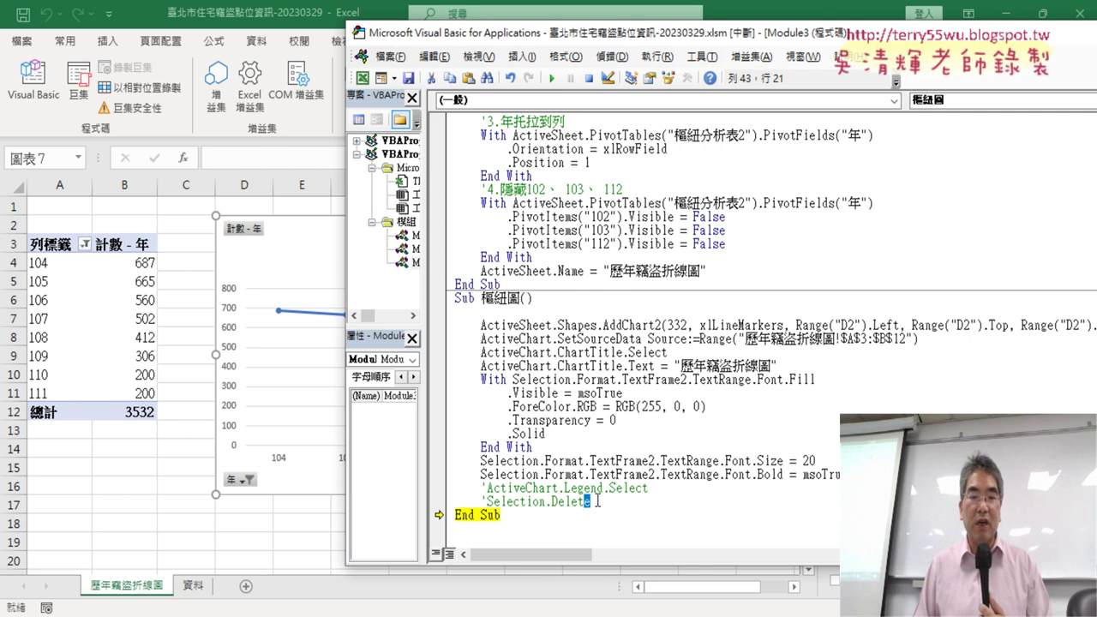
pyautogui.moveTo(591, 501); pyautogui.dragTo(441, 487)
pyautogui.click(551, 78)
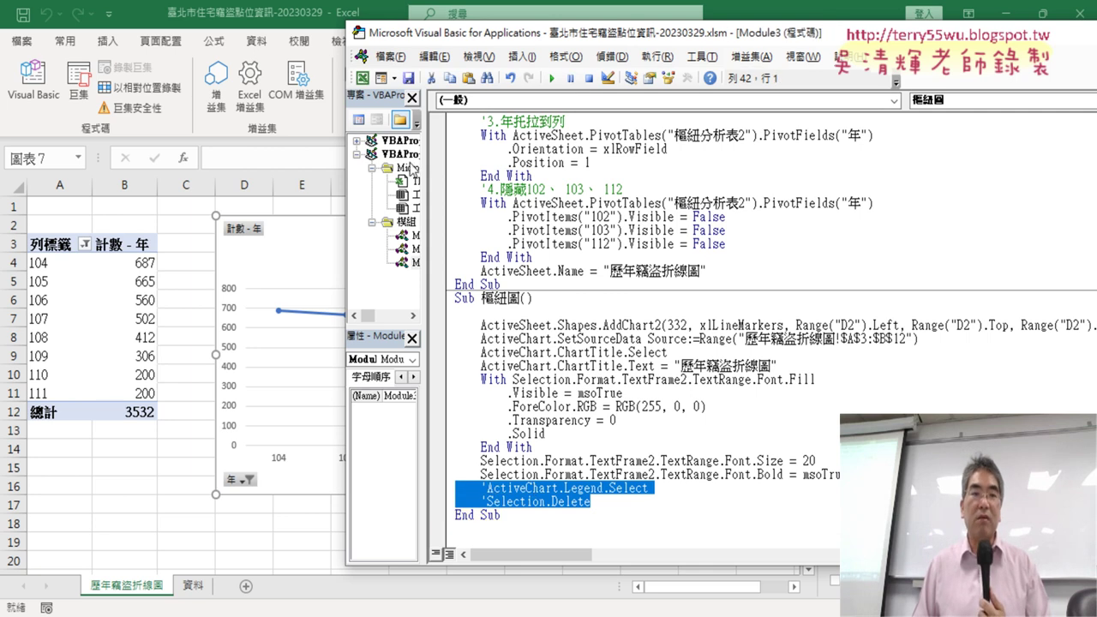
pyautogui.click(301, 203)
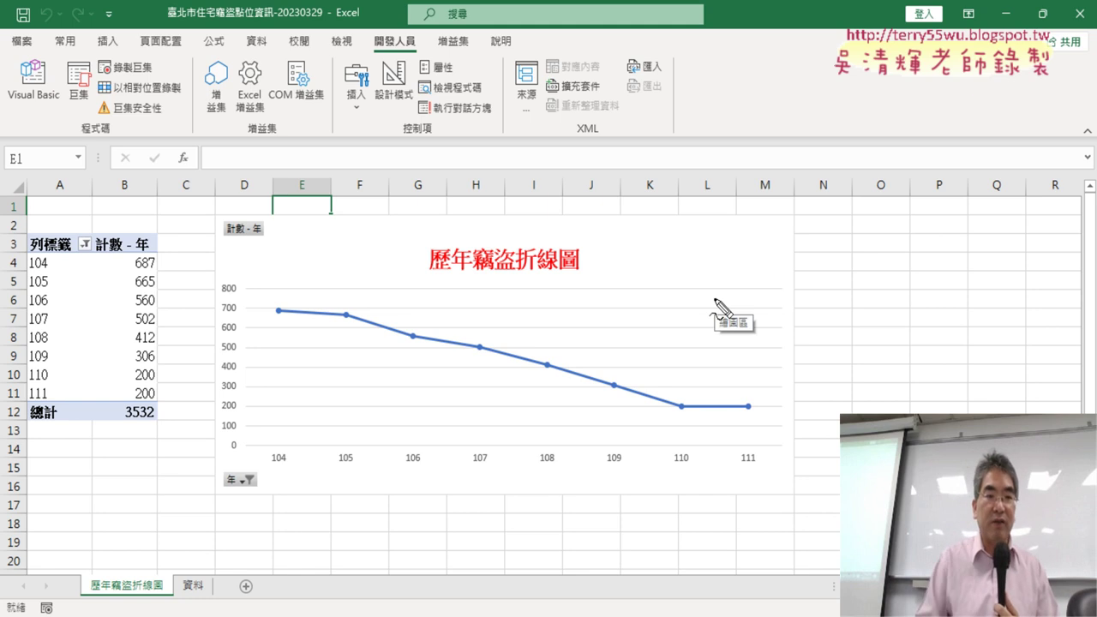
# - Mark the line chart's span from D2 to column M with the pen, clear it, then reopen the VBA Editor
pyautogui.moveTo(206, 218); pyautogui.dragTo(220, 215)
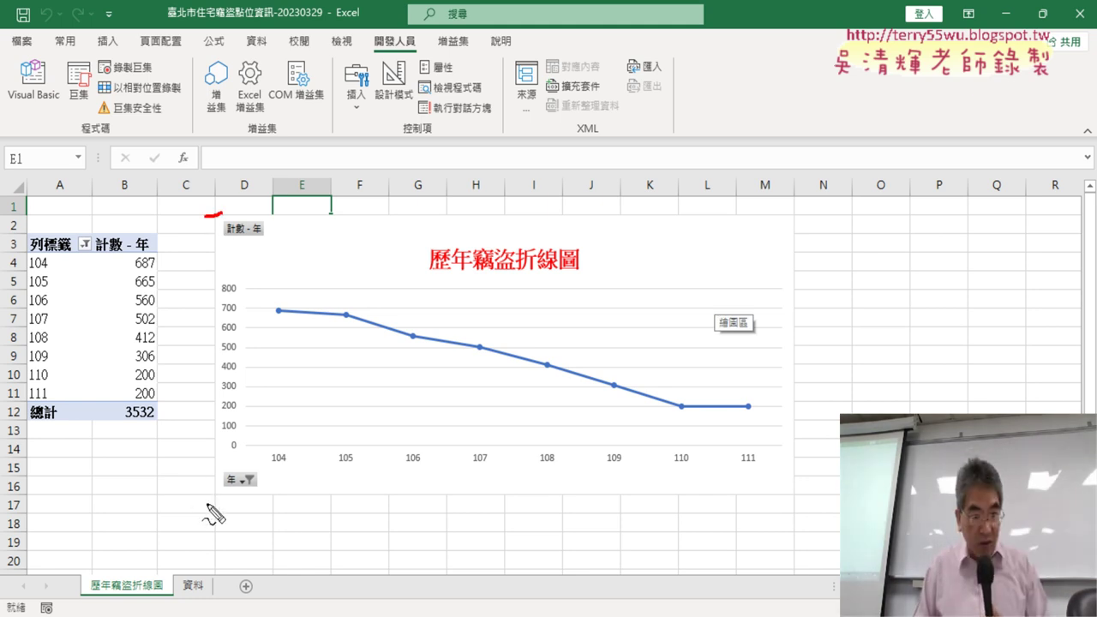
pyautogui.moveTo(200, 494); pyautogui.dragTo(230, 494)
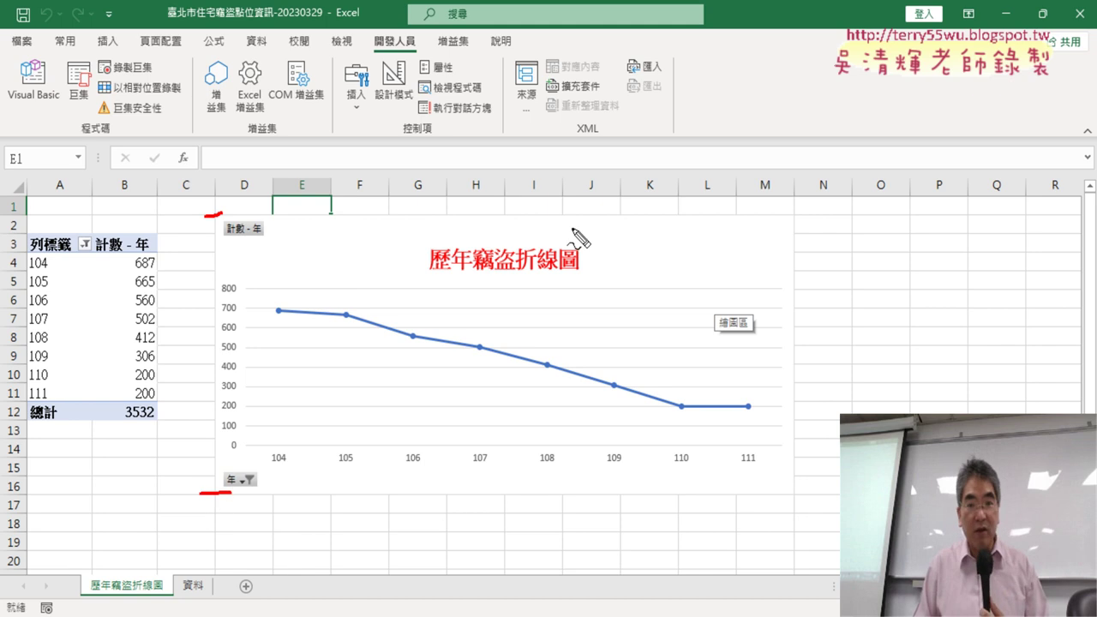
pyautogui.moveTo(792, 210); pyautogui.dragTo(792, 227)
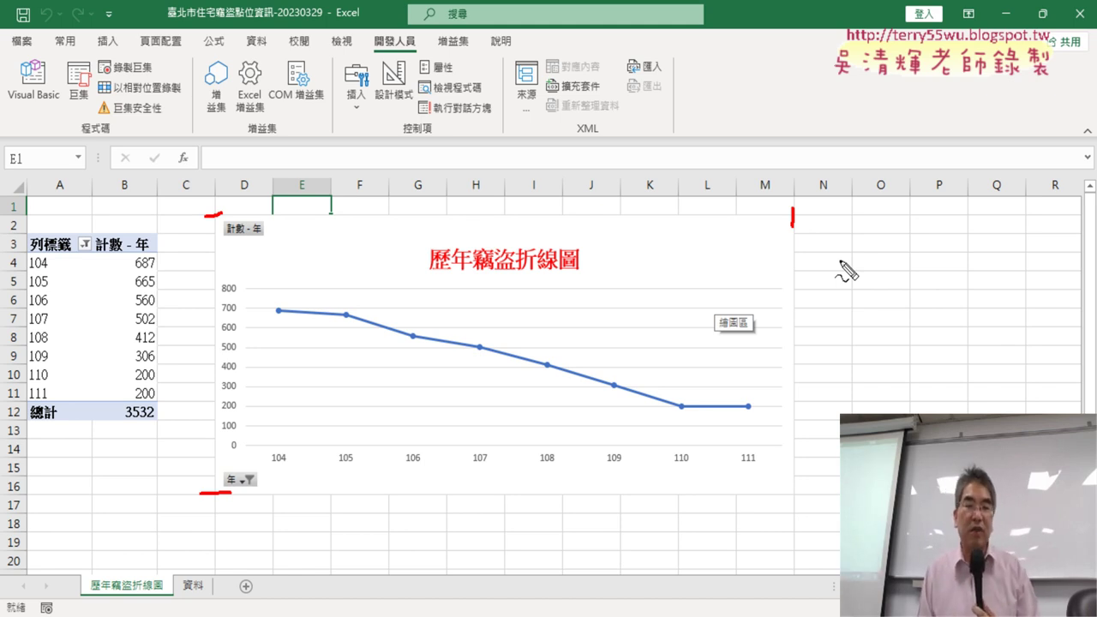
pyautogui.press('Escape')
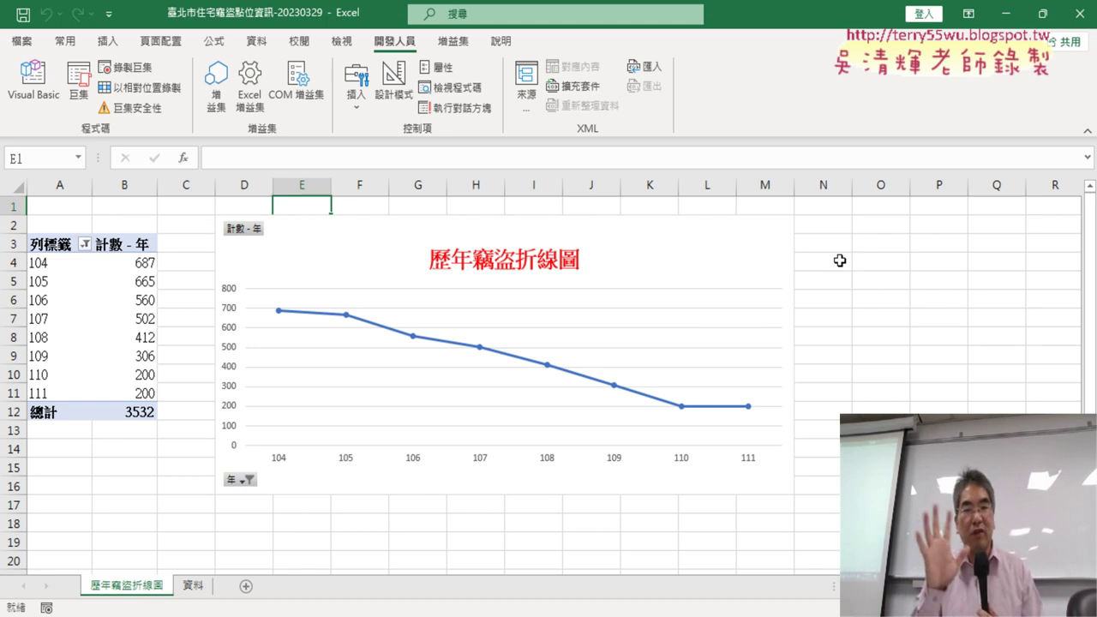
pyautogui.click(34, 81)
# - Highlight AddChart2's Range("D2") Left, Top, Width and Height arguments, then switch to the Google Docs notes
pyautogui.moveTo(571, 43); pyautogui.dragTo(247, 50)
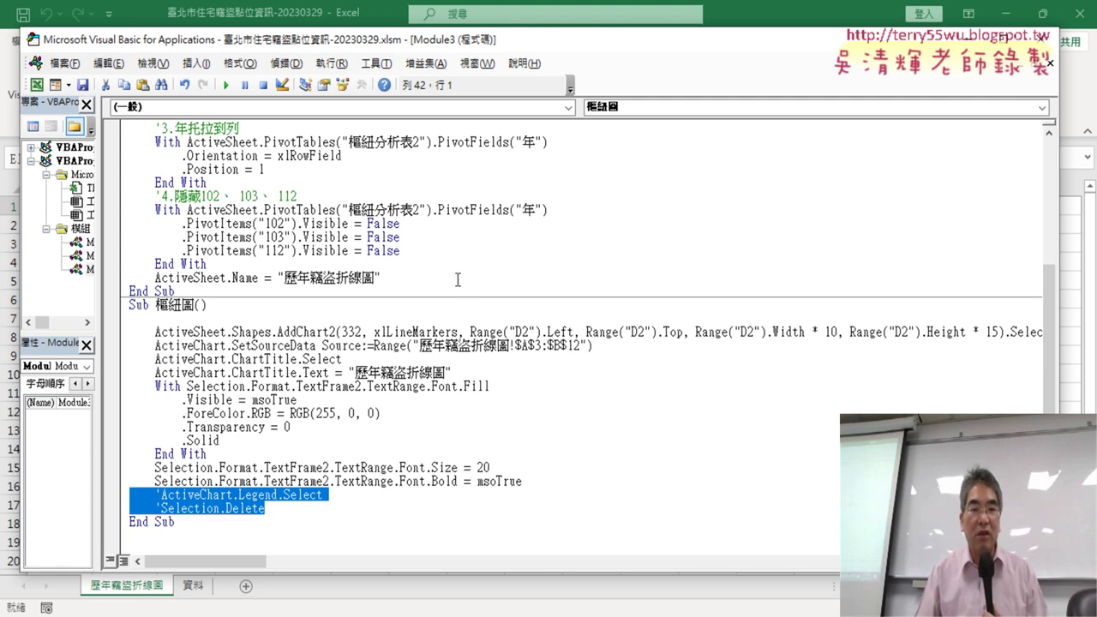
pyautogui.moveTo(471, 332); pyautogui.dragTo(684, 334)
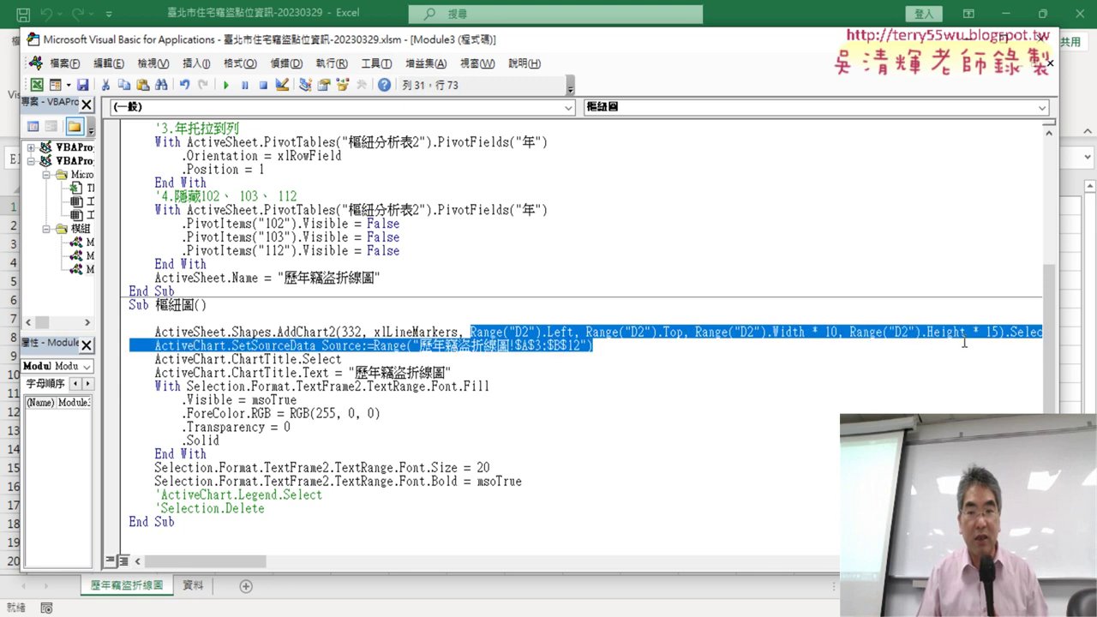
pyautogui.moveTo(685, 331); pyautogui.dragTo(997, 332)
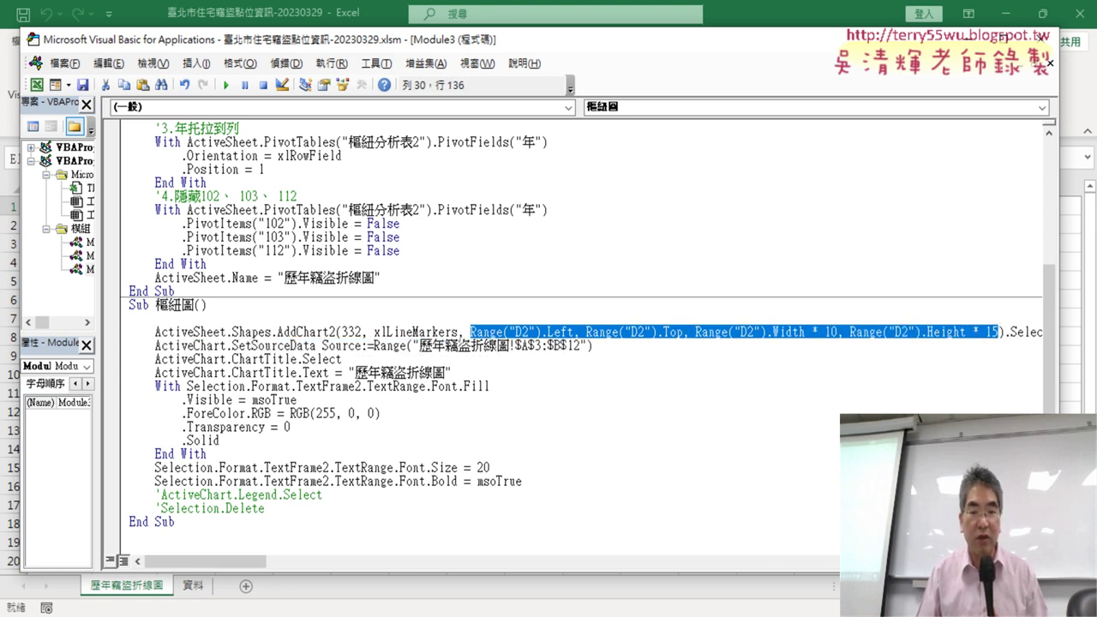
pyautogui.click(565, 549)
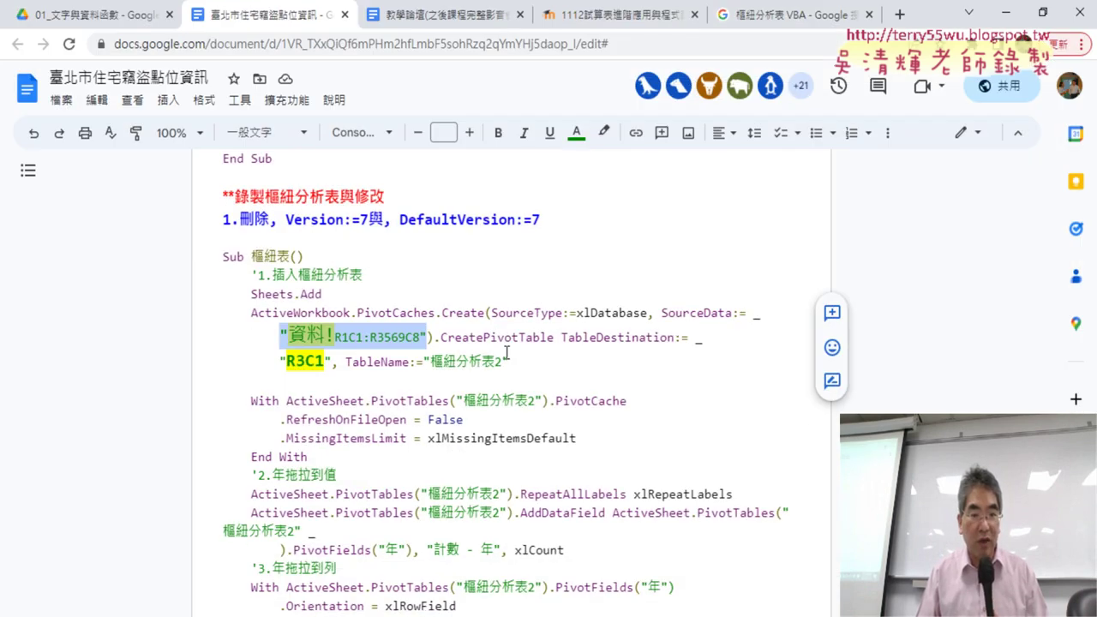
# - Scroll the notes down to Sub 樞紐圖 and highlight its Range("D2").Left … .Height * 15 arguments
pyautogui.scroll(-2, 507, 352)
pyautogui.scroll(-4, 507, 353)
pyautogui.scroll(-2, 506, 353)
pyautogui.scroll(-3, 507, 351)
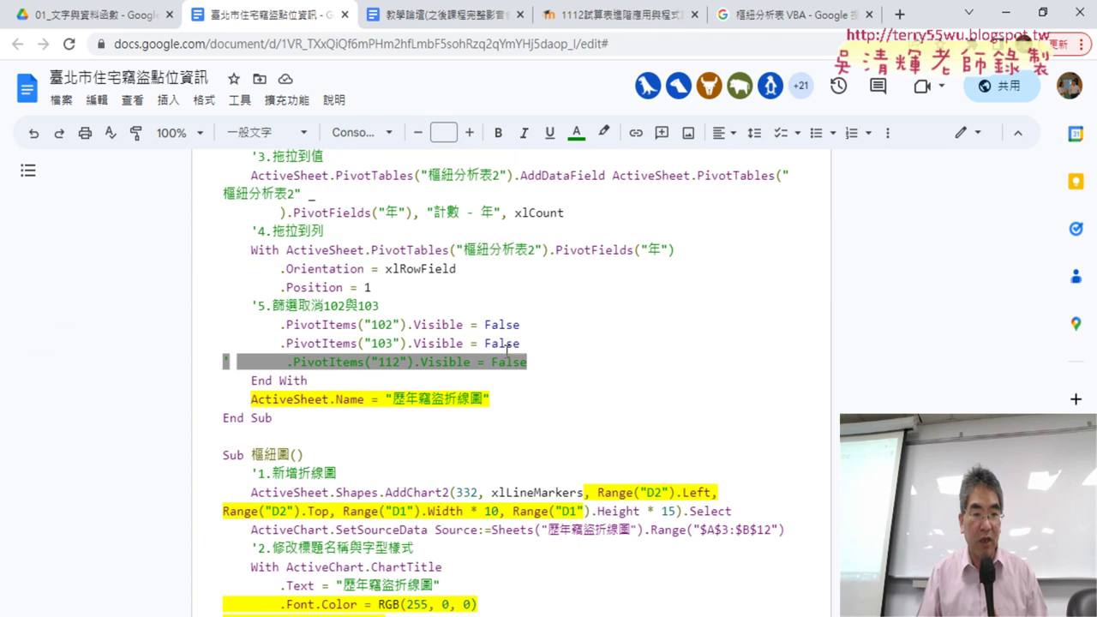
pyautogui.scroll(-1, 507, 350)
pyautogui.scroll(-1, 507, 350)
pyautogui.scroll(-1, 506, 350)
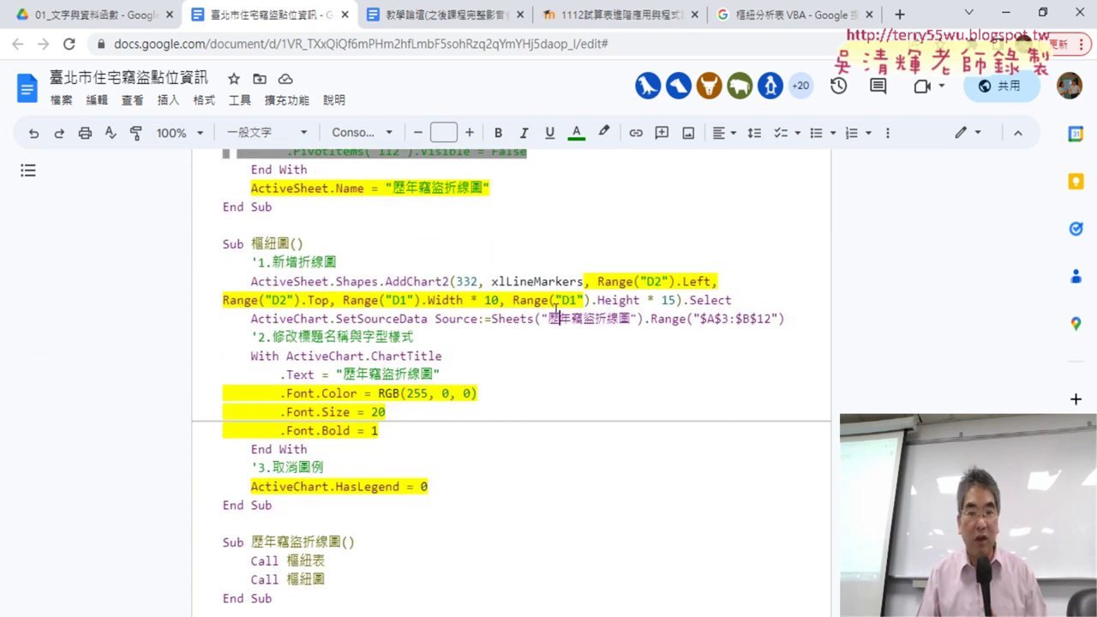
pyautogui.moveTo(586, 283); pyautogui.dragTo(676, 301)
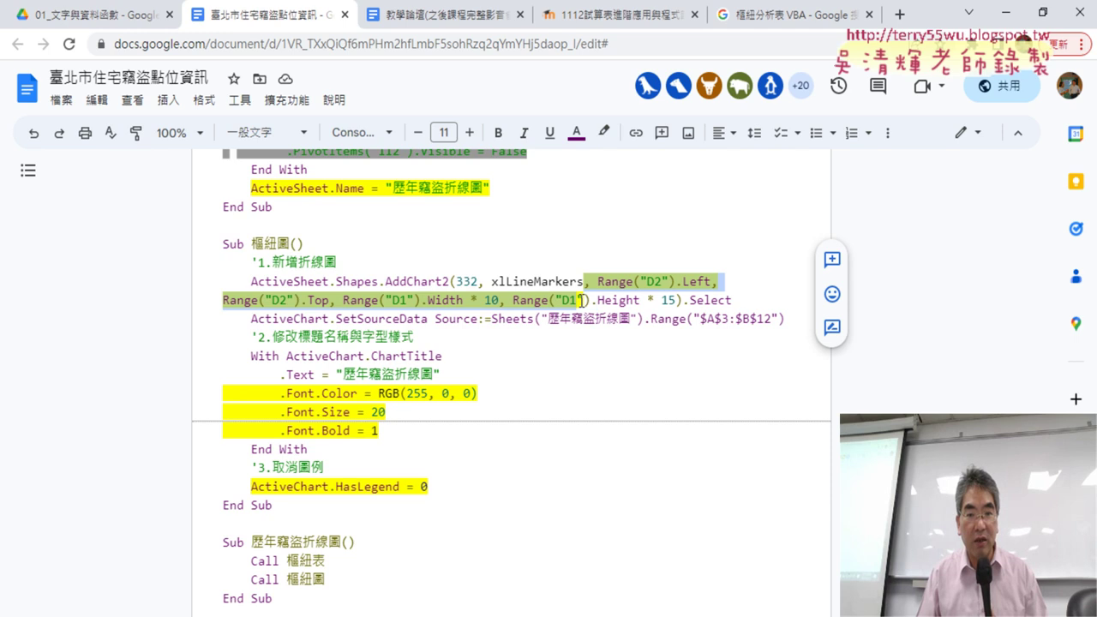